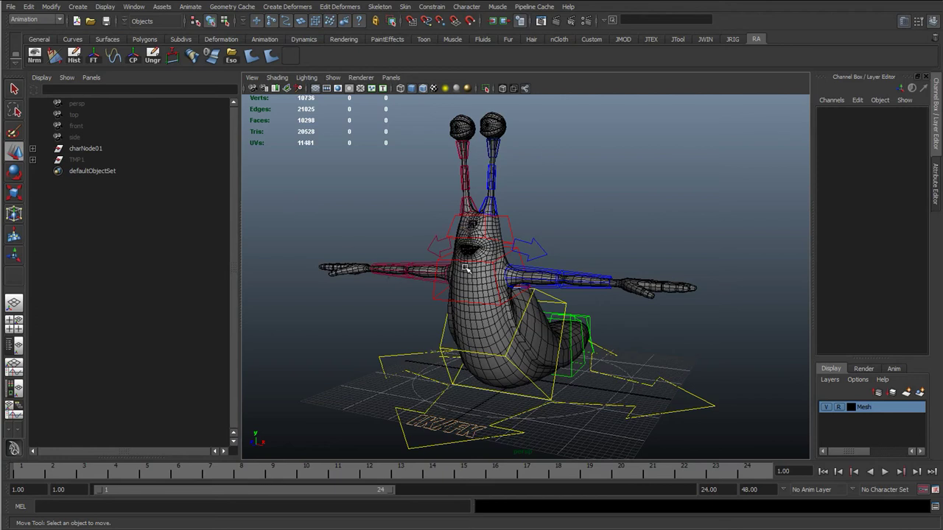
- Select the upper body control after the left antenna and head controls, try moving it slightly, and undo the move
{"action": "left_click", "coordinate": [495, 205]}
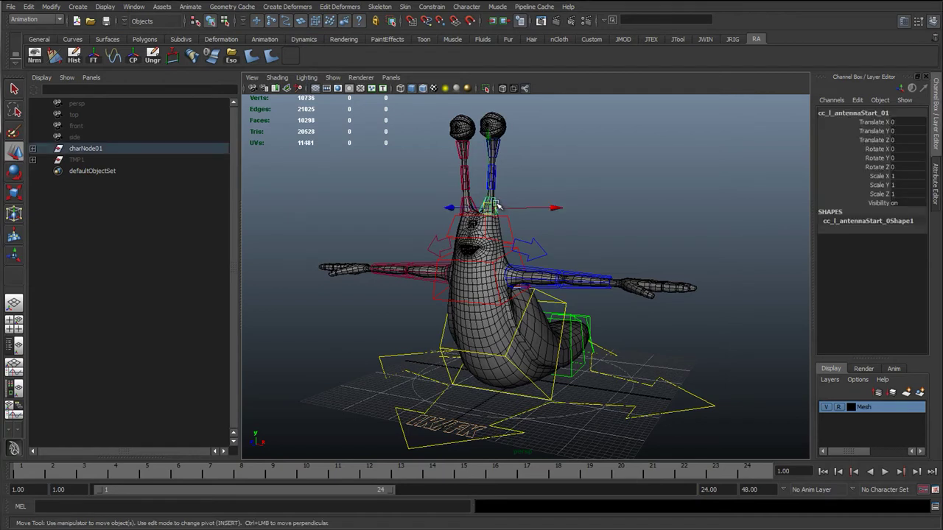
{"action": "key", "text": "q"}
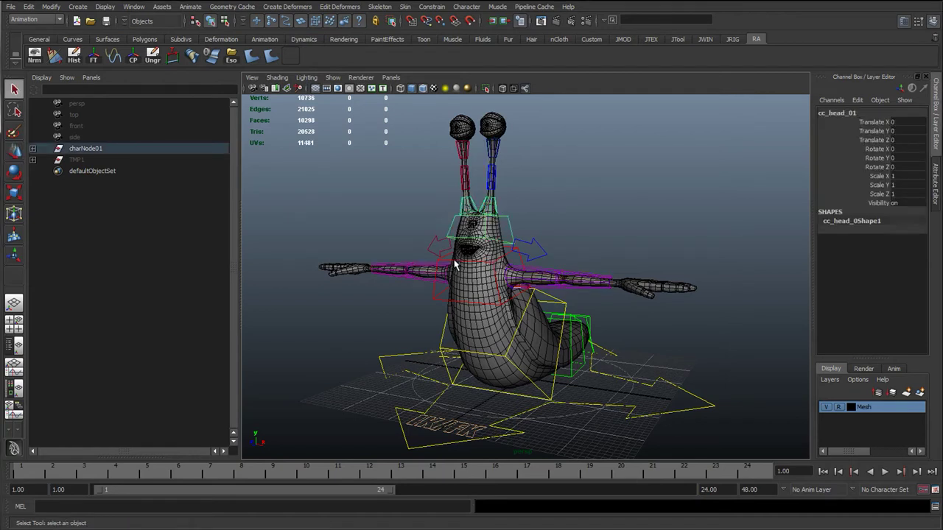
{"action": "left_click", "coordinate": [454, 263]}
{"action": "key", "text": "e"}
{"action": "key", "text": "w"}
{"action": "mouse_move", "coordinate": [474, 276]}
{"action": "left_mouse_down"}
{"action": "mouse_move", "coordinate": [498, 289]}
{"action": "mouse_move", "coordinate": [476, 280]}
{"action": "left_mouse_up"}
{"action": "key", "text": "ctrl+z"}
{"action": "scroll", "coordinate": [447, 356], "scroll_direction": "up", "scroll_amount": 2}
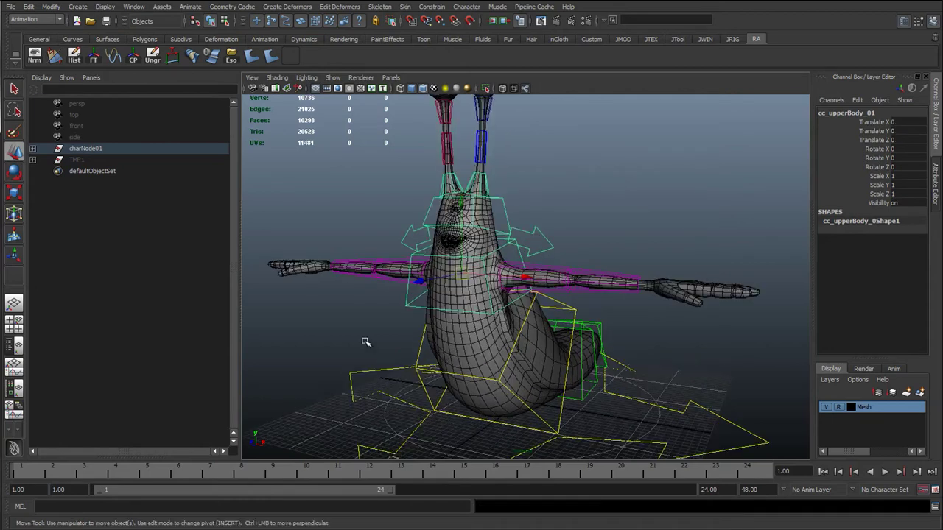
- Try rotating the chest control cc_chest_01 from a side view, and undo the rotation
{"action": "left_click", "coordinate": [365, 342]}
{"action": "left_click", "coordinate": [420, 359]}
{"action": "left_click_drag", "start_coordinate": [441, 373], "coordinate": [369, 361], "text": "alt"}
{"action": "middle_click_drag", "start_coordinate": [478, 346], "coordinate": [438, 315], "text": "alt"}
{"action": "key", "text": "e"}
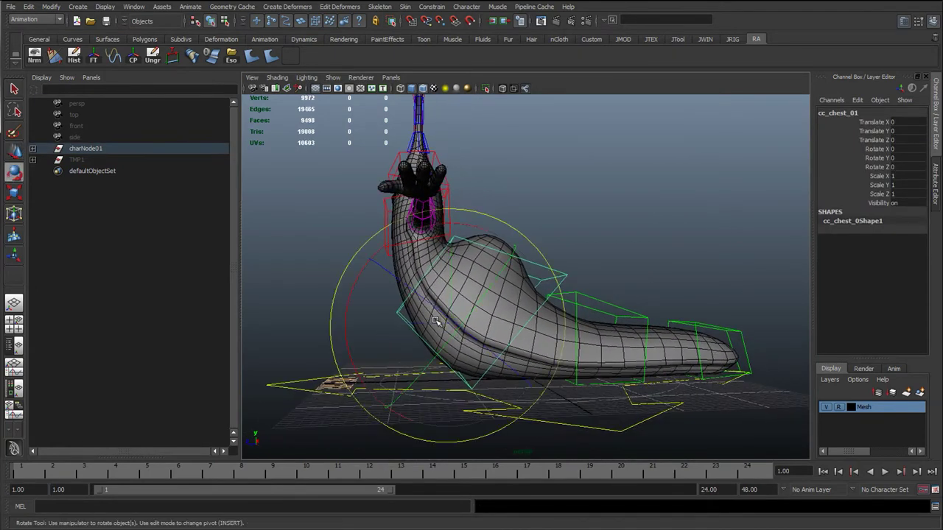
{"action": "left_click_drag", "start_coordinate": [437, 322], "coordinate": [428, 348]}
{"action": "key", "text": "ctrl+z"}
{"action": "key", "text": "ctrl+z"}
{"action": "key", "text": "ctrl+z"}
{"action": "key", "text": "ctrl+z"}
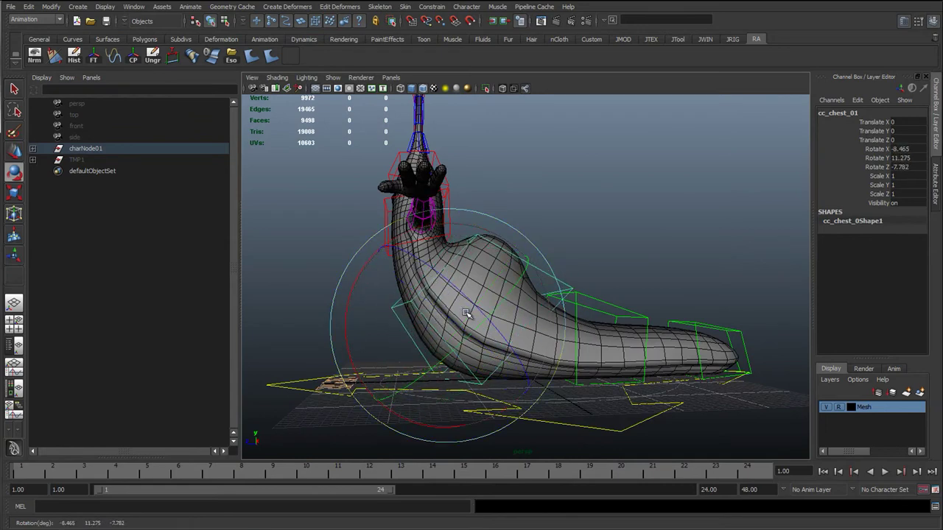
{"action": "key", "text": "q"}
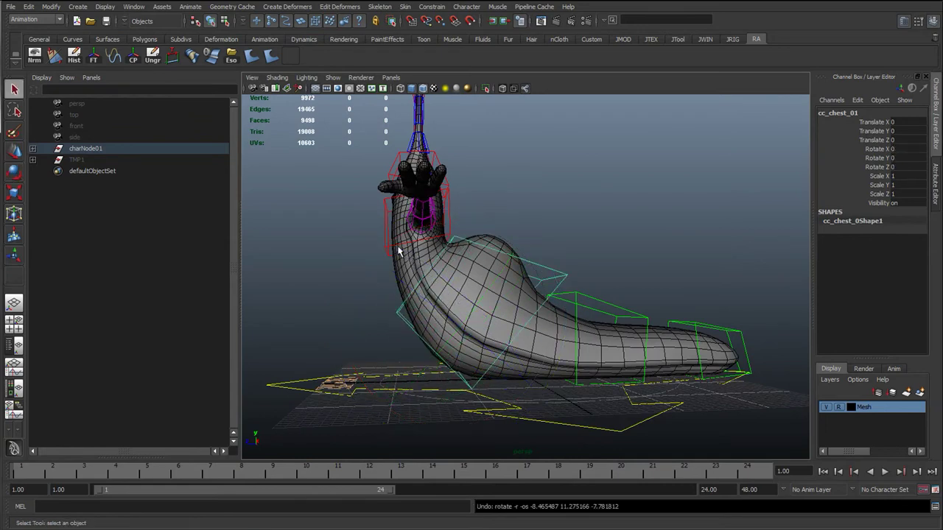
- Move the upper body control up off the mesh to about X -1.3, Y 14.9, Z 6.5
{"action": "left_click", "coordinate": [387, 250]}
{"action": "left_click_drag", "start_coordinate": [387, 250], "coordinate": [400, 161], "text": "alt"}
{"action": "key", "text": "w"}
{"action": "left_click_drag", "start_coordinate": [438, 315], "coordinate": [506, 319], "text": "alt"}
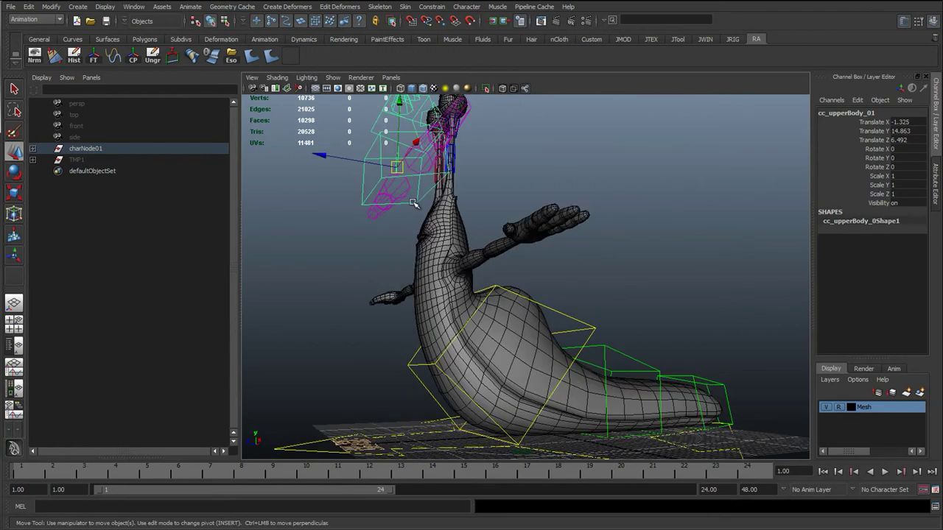
- Move the chest control freely around the slug's lower body to test whether the upper body control follows
{"action": "left_click", "coordinate": [537, 306]}
{"action": "mouse_move", "coordinate": [483, 372]}
{"action": "left_mouse_down"}
{"action": "mouse_move", "coordinate": [444, 358]}
{"action": "mouse_move", "coordinate": [524, 411]}
{"action": "mouse_move", "coordinate": [453, 370]}
{"action": "mouse_move", "coordinate": [525, 357]}
{"action": "mouse_move", "coordinate": [453, 352]}
{"action": "mouse_move", "coordinate": [486, 354]}
{"action": "left_mouse_up"}
{"action": "left_click_drag", "start_coordinate": [471, 262], "coordinate": [582, 321], "text": "alt"}
{"action": "left_click_drag", "start_coordinate": [489, 360], "coordinate": [465, 372]}
- Undo the test moves of the chest and upper body controls
{"action": "left_click", "coordinate": [420, 180]}
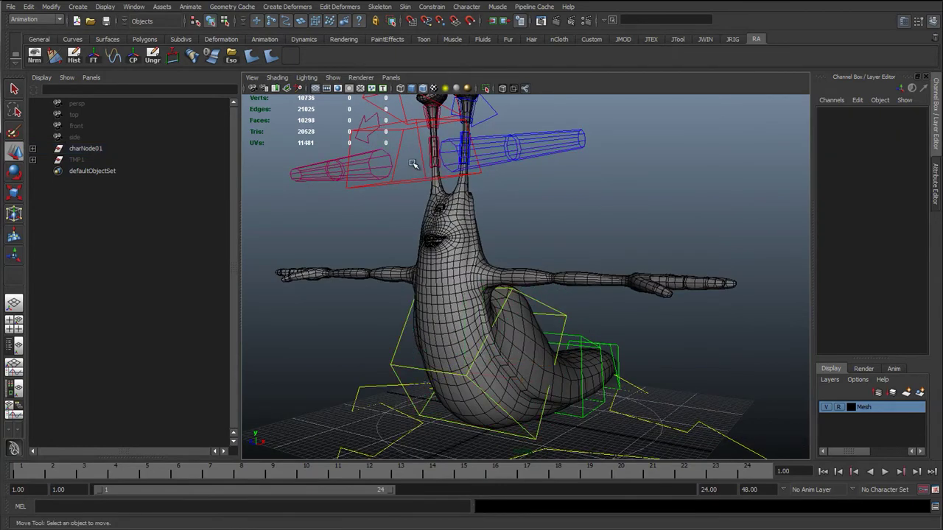
{"action": "left_click", "coordinate": [428, 145]}
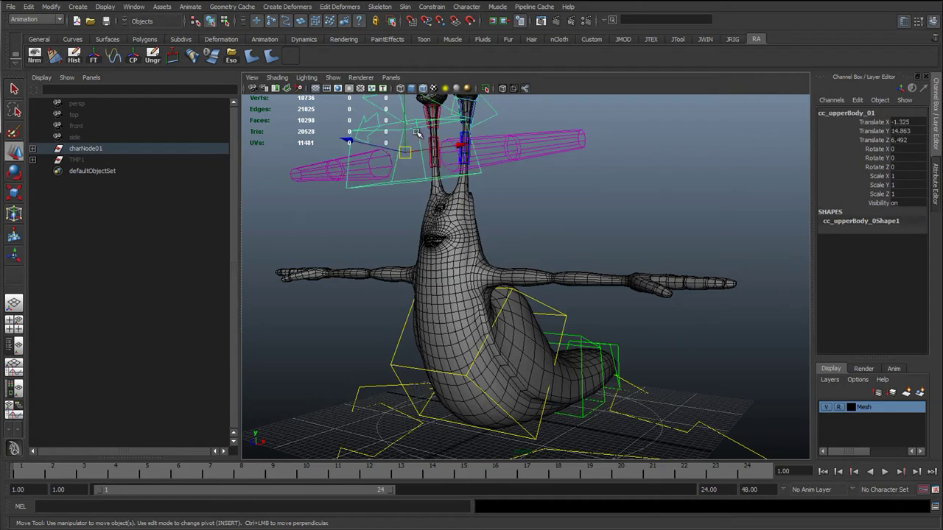
{"action": "left_click", "coordinate": [417, 133]}
{"action": "key", "text": "ctrl+z"}
{"action": "key", "text": "ctrl+z"}
{"action": "key", "text": "ctrl+z"}
{"action": "key", "text": "ctrl+z"}
{"action": "key", "text": "ctrl+z"}
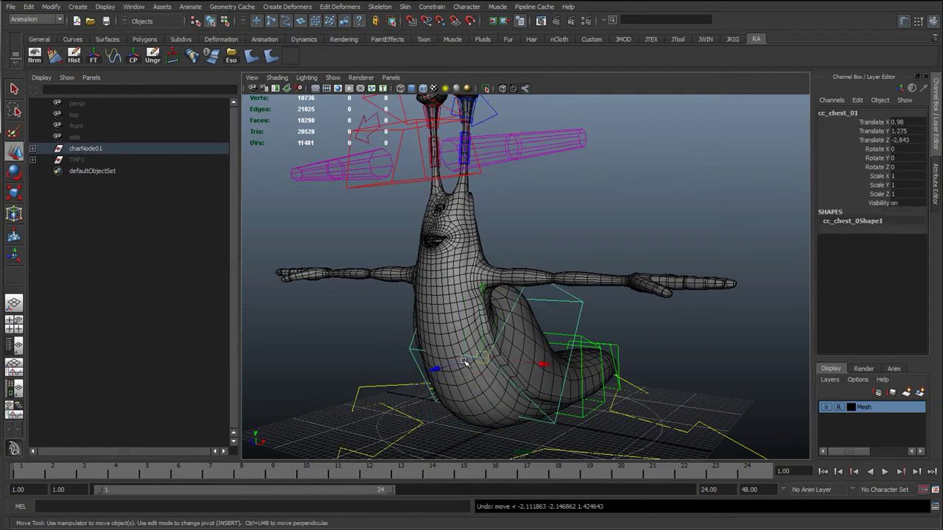
{"action": "key", "text": "ctrl+z"}
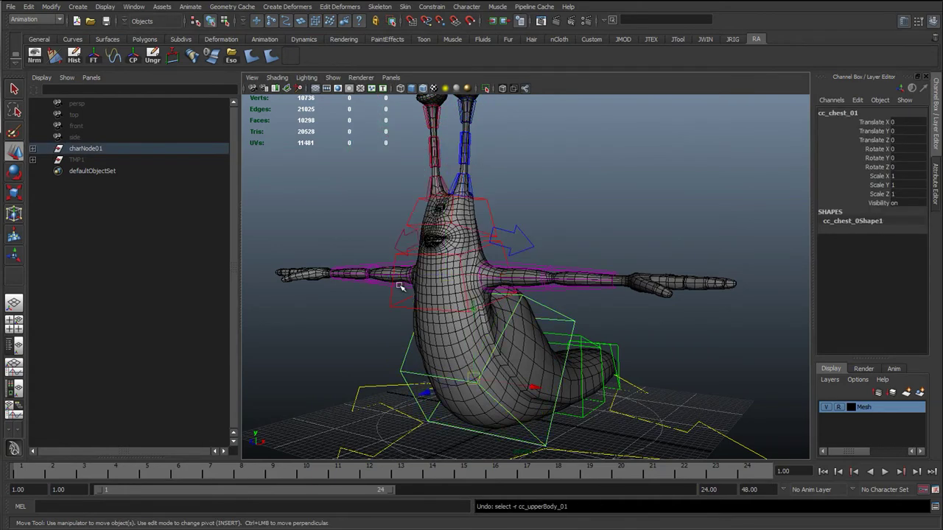
- Check the upper body control's channel values, try moving it from a side view, undo the move, and clear the selection
{"action": "left_click", "coordinate": [395, 300]}
{"action": "left_click", "coordinate": [396, 312]}
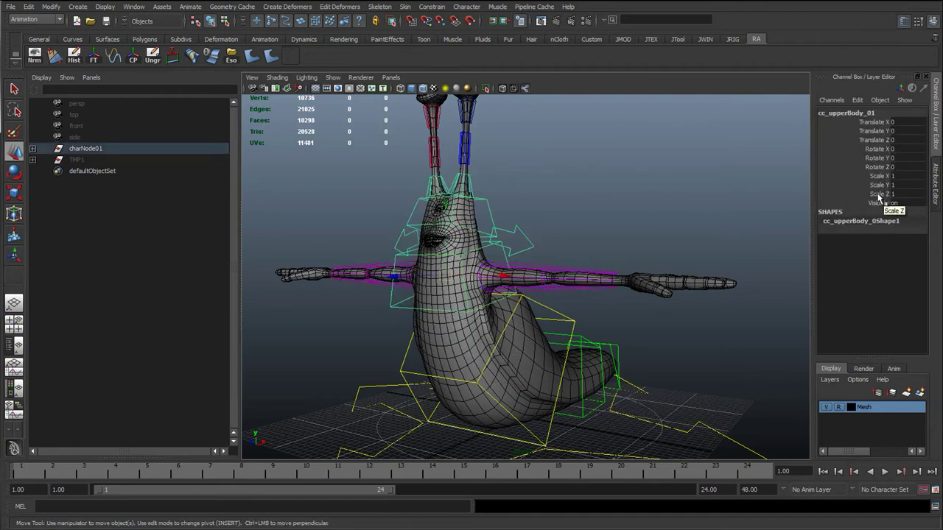
{"action": "left_click_drag", "start_coordinate": [419, 356], "coordinate": [395, 355], "text": "alt"}
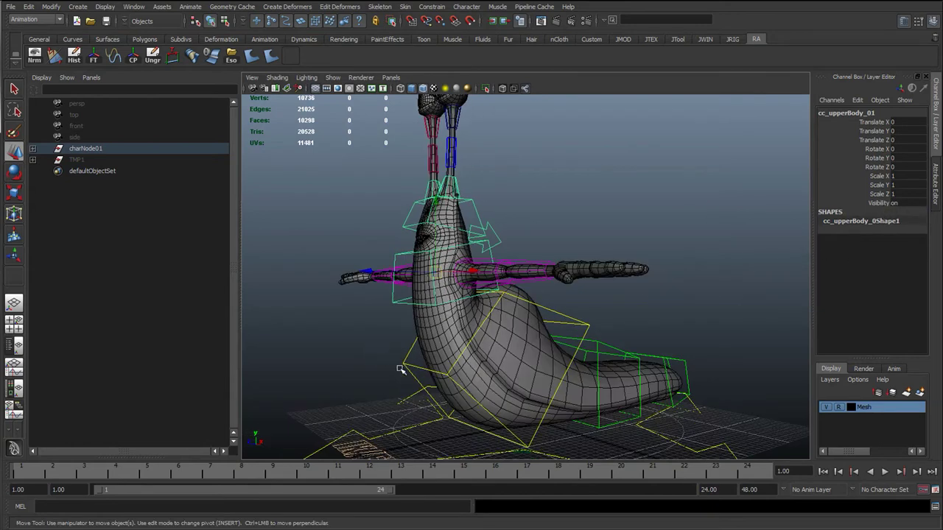
{"action": "left_click_drag", "start_coordinate": [474, 356], "coordinate": [439, 296], "text": "alt"}
{"action": "scroll", "coordinate": [423, 313], "scroll_direction": "up", "scroll_amount": 3}
{"action": "scroll", "coordinate": [488, 298], "scroll_direction": "down", "scroll_amount": 2}
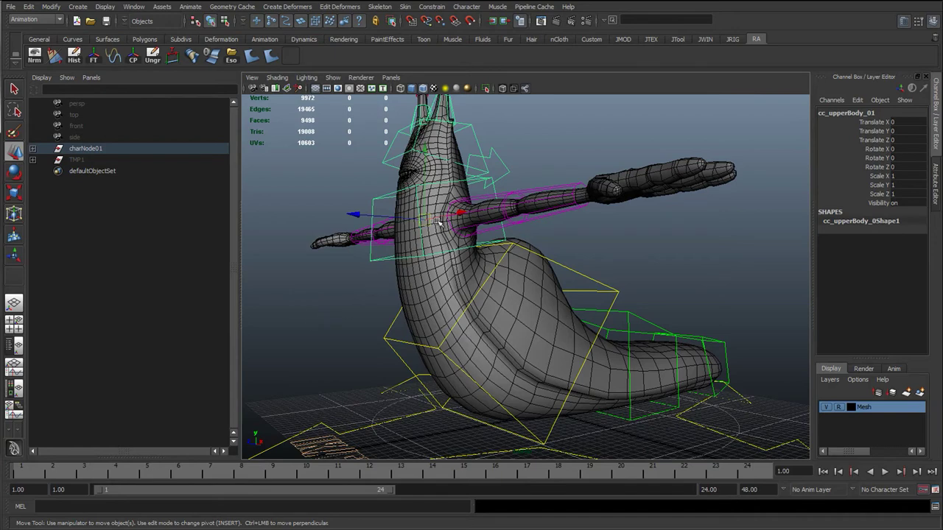
{"action": "mouse_move", "coordinate": [440, 220]}
{"action": "left_mouse_down"}
{"action": "mouse_move", "coordinate": [401, 203]}
{"action": "mouse_move", "coordinate": [424, 227]}
{"action": "left_mouse_up"}
{"action": "key", "text": "ctrl+z"}
{"action": "left_click", "coordinate": [384, 298]}
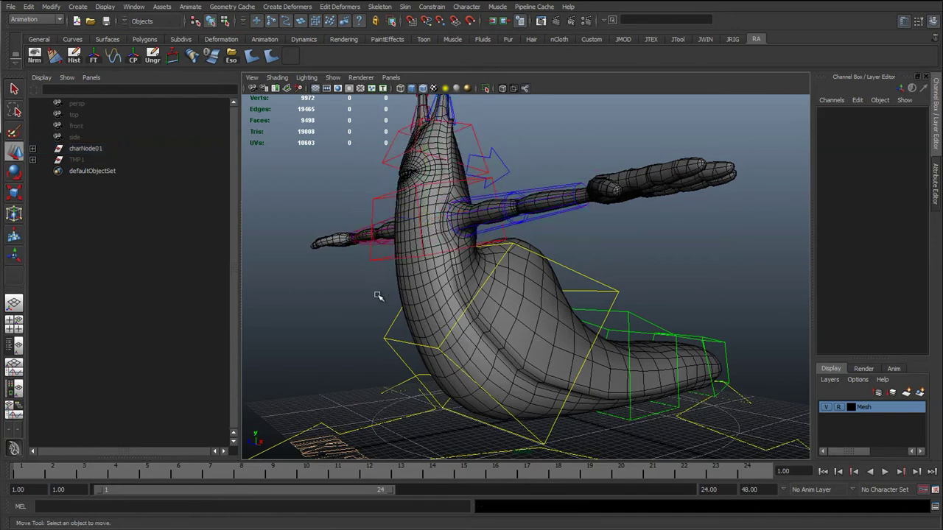
- Select the upper body control and go up to its parent group to examine that group's transform values
{"action": "left_click_drag", "start_coordinate": [385, 305], "coordinate": [366, 289], "text": "alt"}
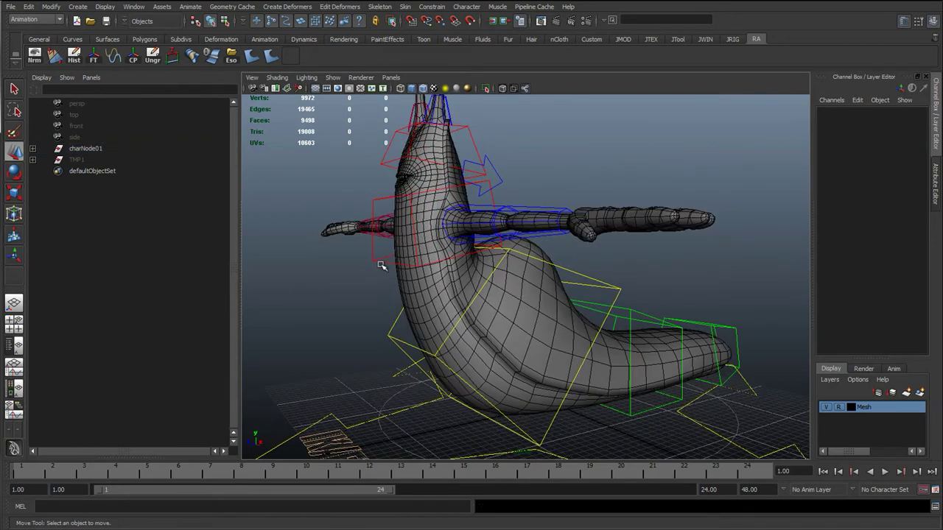
{"action": "left_click", "coordinate": [380, 263]}
{"action": "key", "text": "Up"}
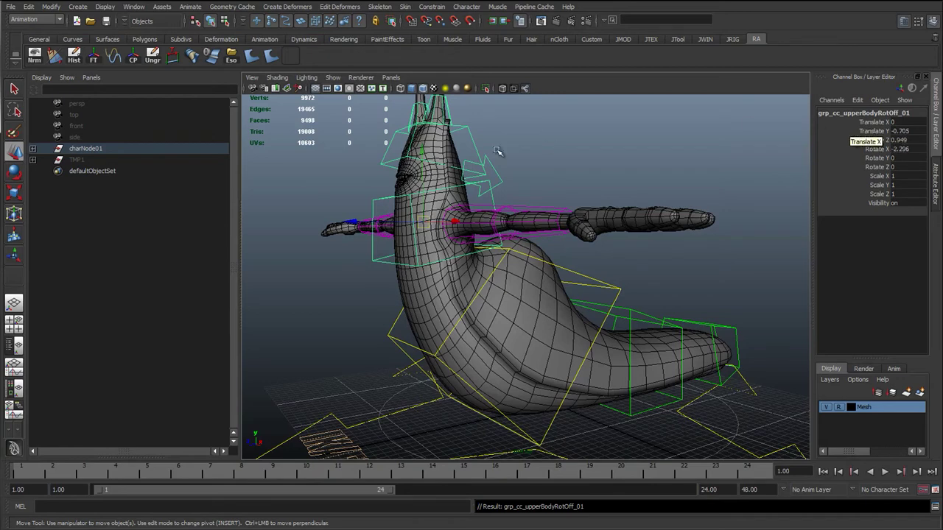
- Open the Hypershade window and move it aside so the upper body control is accessible
{"action": "left_click", "coordinate": [134, 7]}
{"action": "mouse_move", "coordinate": [181, 36]}
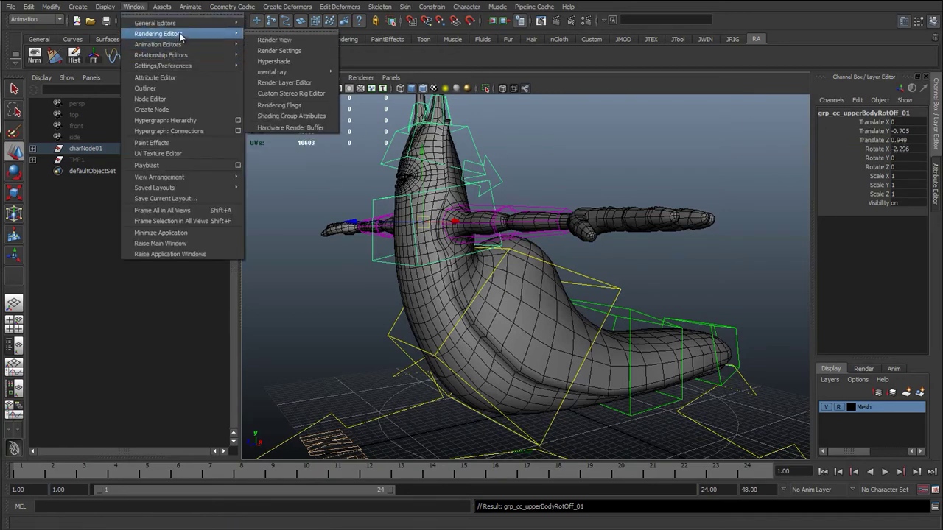
{"action": "left_click", "coordinate": [280, 62]}
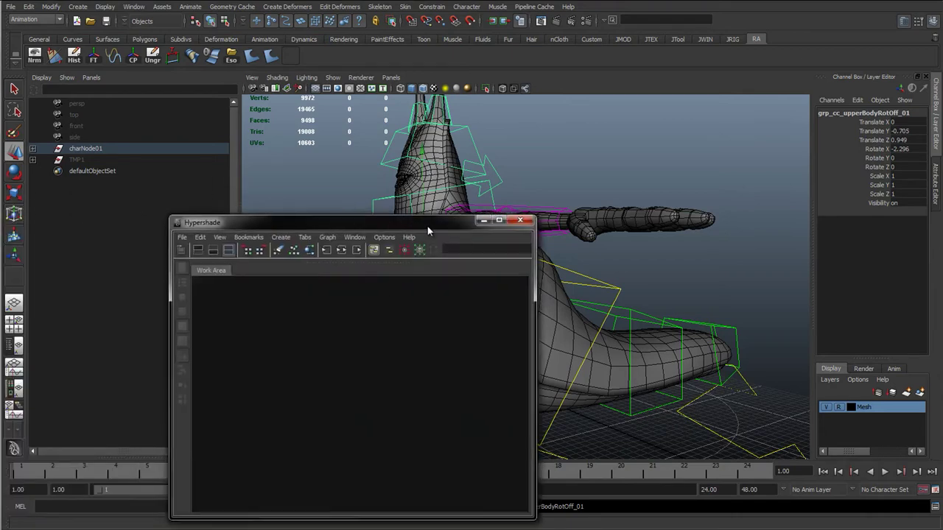
{"action": "left_click_drag", "start_coordinate": [417, 228], "coordinate": [317, 257]}
- Compare the channel values of the upper body control with those of its parent offset group
{"action": "left_click", "coordinate": [378, 213]}
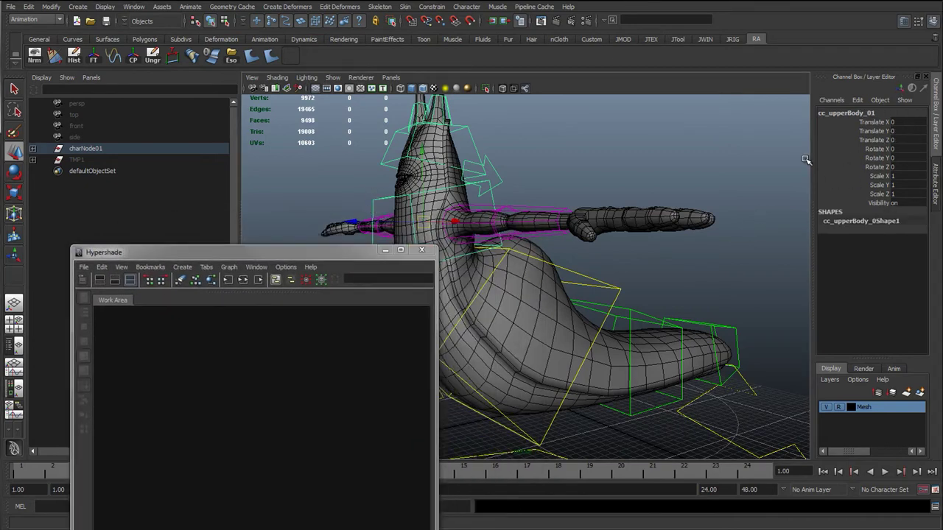
{"action": "key", "text": "Up"}
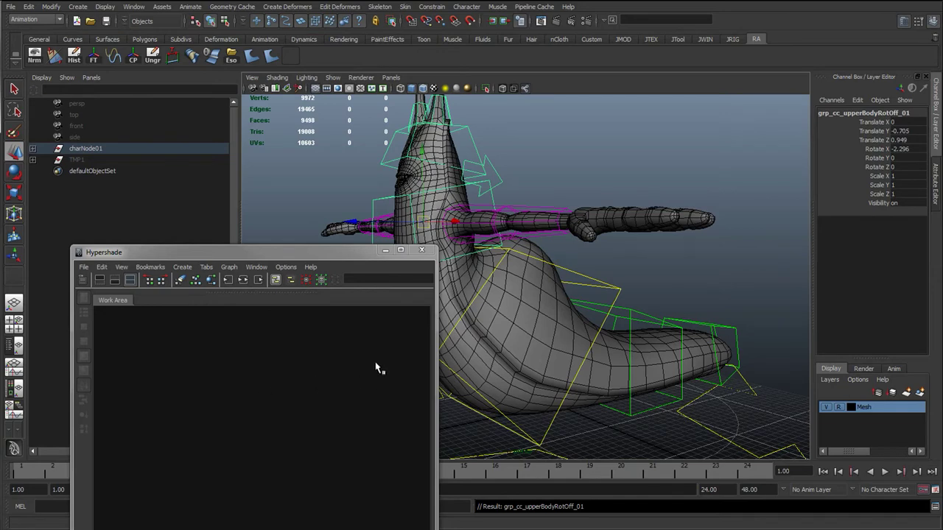
{"action": "left_click", "coordinate": [297, 196]}
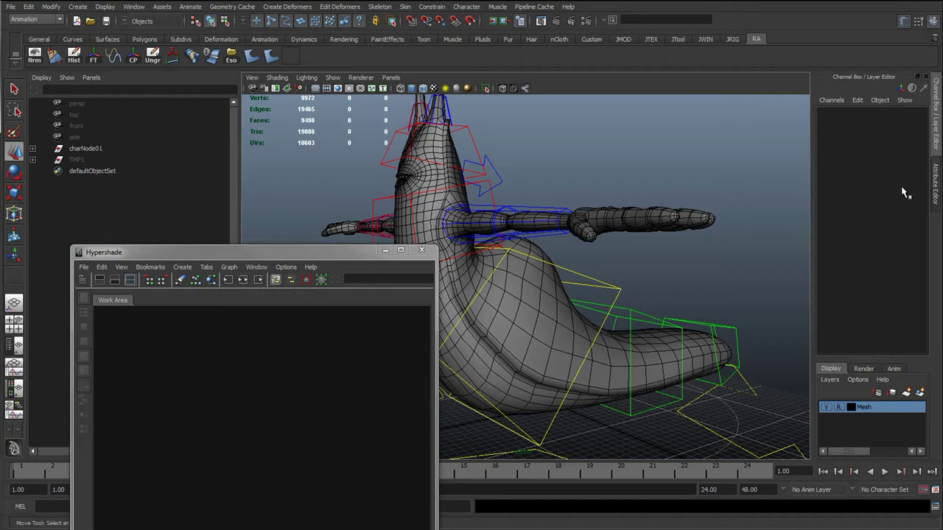
{"action": "left_click", "coordinate": [373, 204]}
{"action": "key", "text": "Up"}
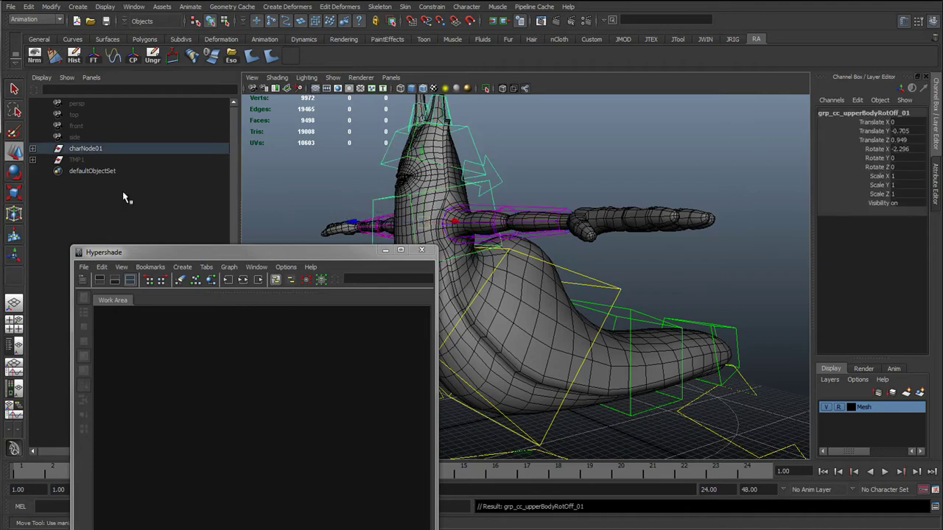
- Reveal the upper body control's parent group in the Outliner hierarchy and move the Hypershade window clear of the list
{"action": "key", "text": "f"}
{"action": "left_click", "coordinate": [374, 204]}
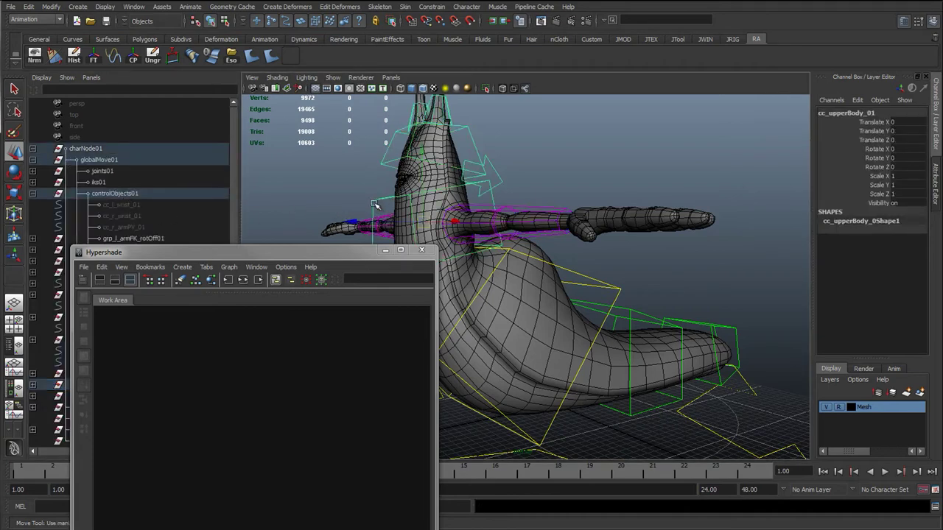
{"action": "key", "text": "Up"}
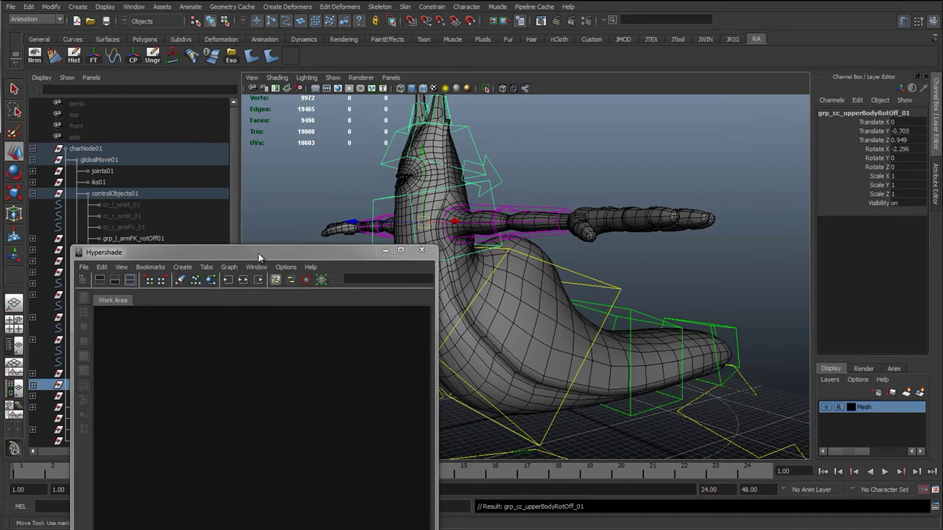
{"action": "left_click_drag", "start_coordinate": [257, 252], "coordinate": [490, 452]}
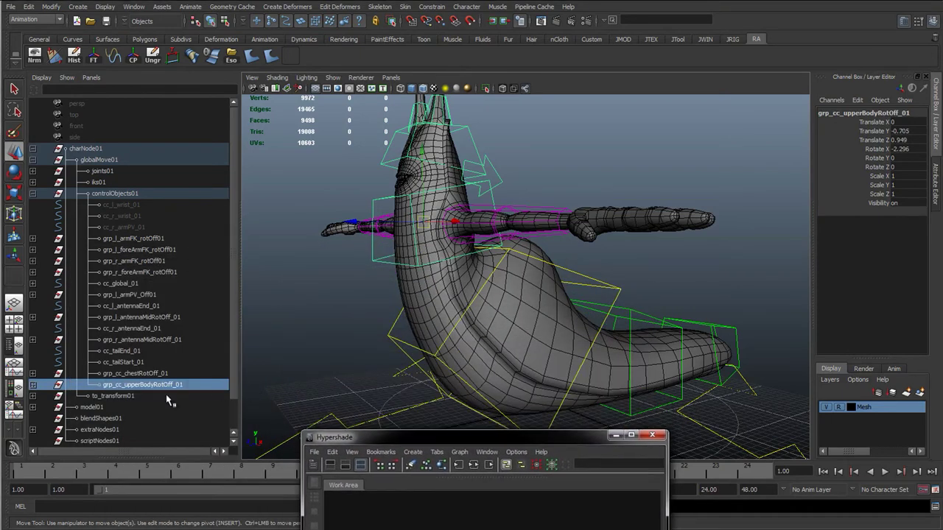
- Put grp_cc_upperBodyRotOff_01 into a new group of its own within controlObjects01
{"action": "scroll", "coordinate": [230, 353], "scroll_direction": "down", "scroll_amount": 1}
{"action": "left_click", "coordinate": [126, 341]}
{"action": "left_click", "coordinate": [134, 351]}
{"action": "left_click_drag", "start_coordinate": [440, 325], "coordinate": [442, 276], "text": "alt"}
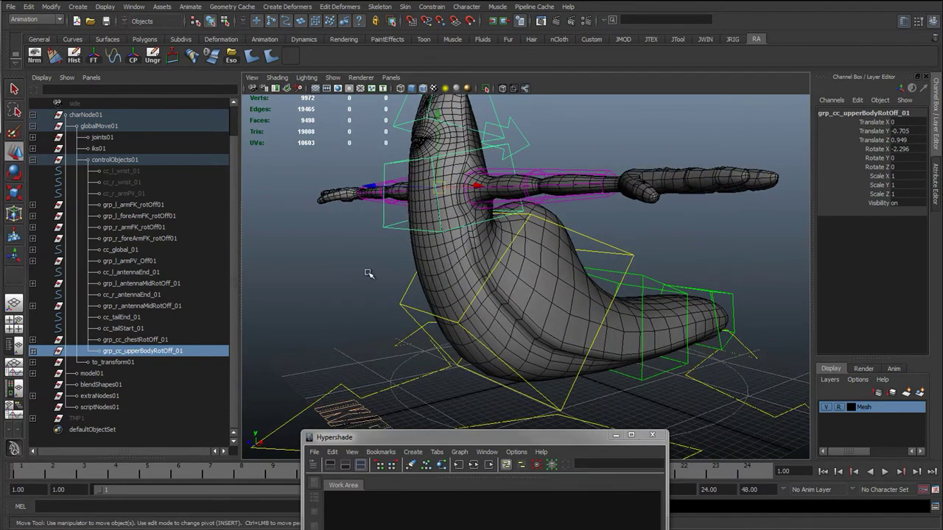
{"action": "left_click_drag", "start_coordinate": [368, 271], "coordinate": [378, 274], "text": "alt"}
{"action": "key", "text": "ctrl+g"}
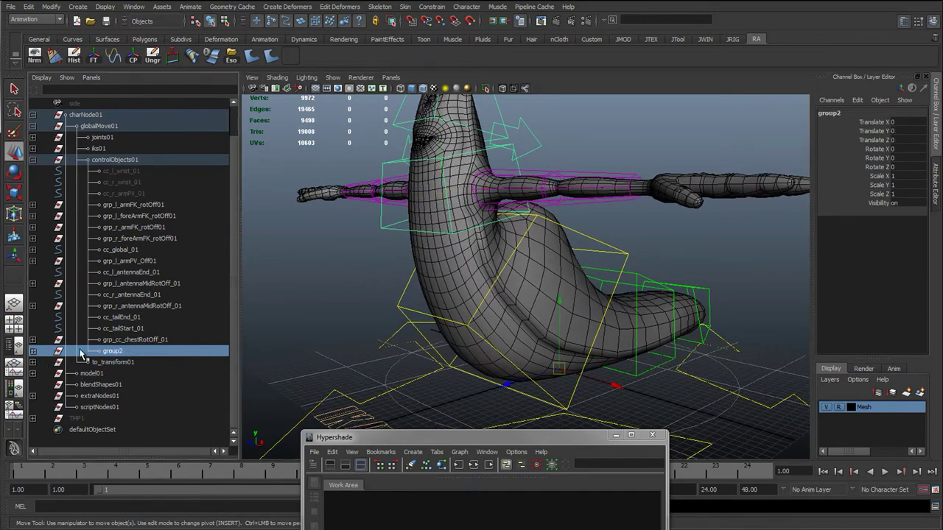
- Expand the new group in the Outliner, check its child grp_cc_upperBodyRotOff_01, and reselect the new group
{"action": "left_click", "coordinate": [33, 351]}
{"action": "left_click", "coordinate": [163, 362]}
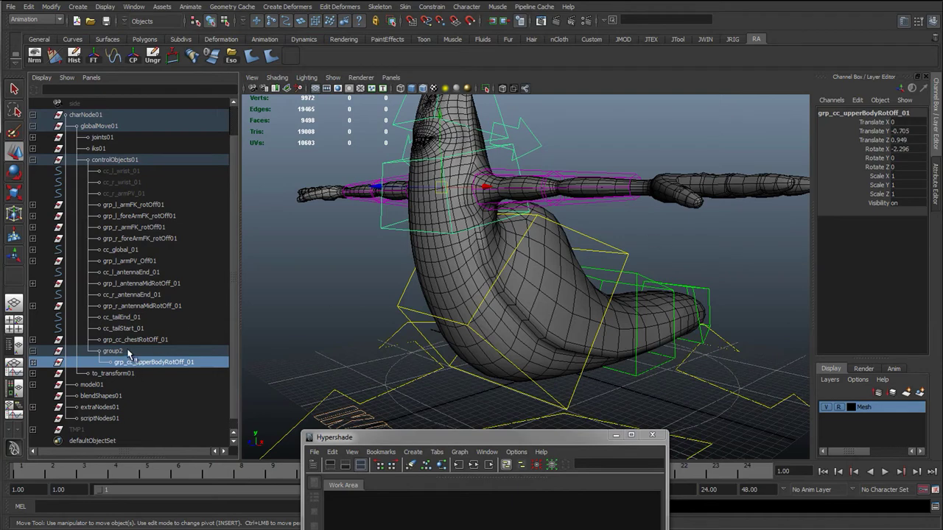
{"action": "left_click", "coordinate": [129, 352]}
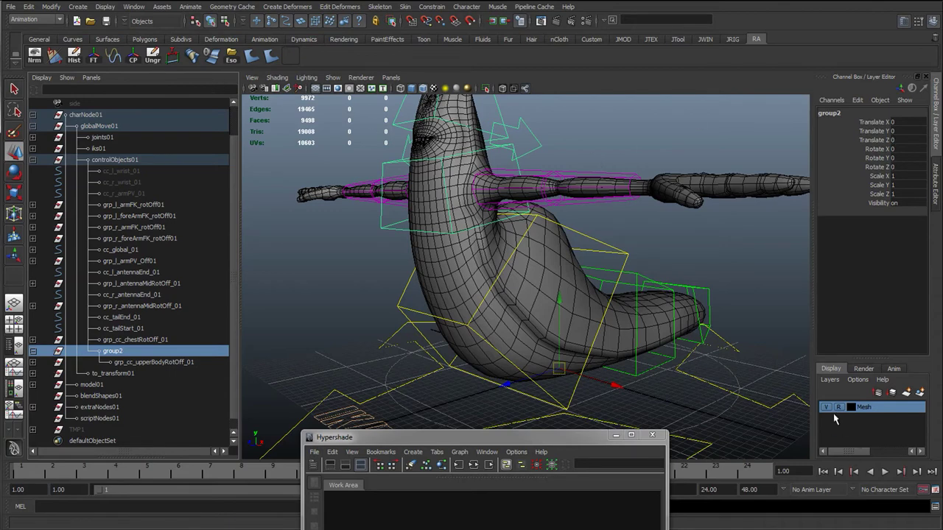
- Hide the Mesh display layer and select the upper body control
{"action": "left_click", "coordinate": [827, 408]}
{"action": "middle_click_drag", "start_coordinate": [494, 219], "coordinate": [500, 260], "text": "alt"}
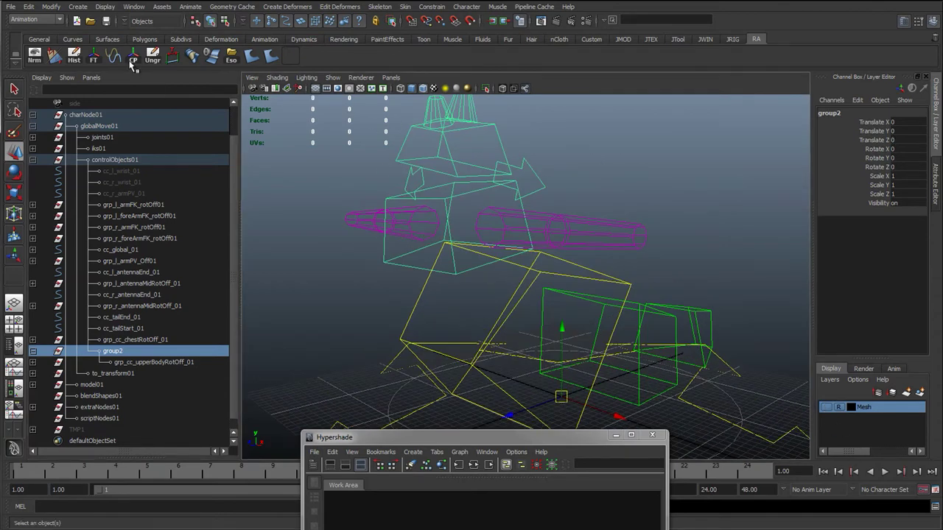
{"action": "left_click", "coordinate": [450, 219]}
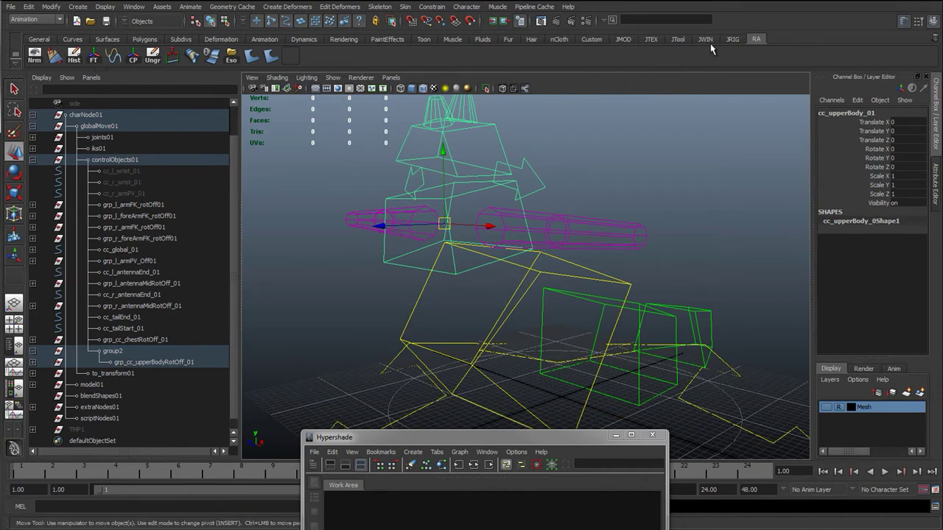
- Show all object types in the perspective viewport, including joints, and reselect the upper body control
{"action": "left_click", "coordinate": [678, 40]}
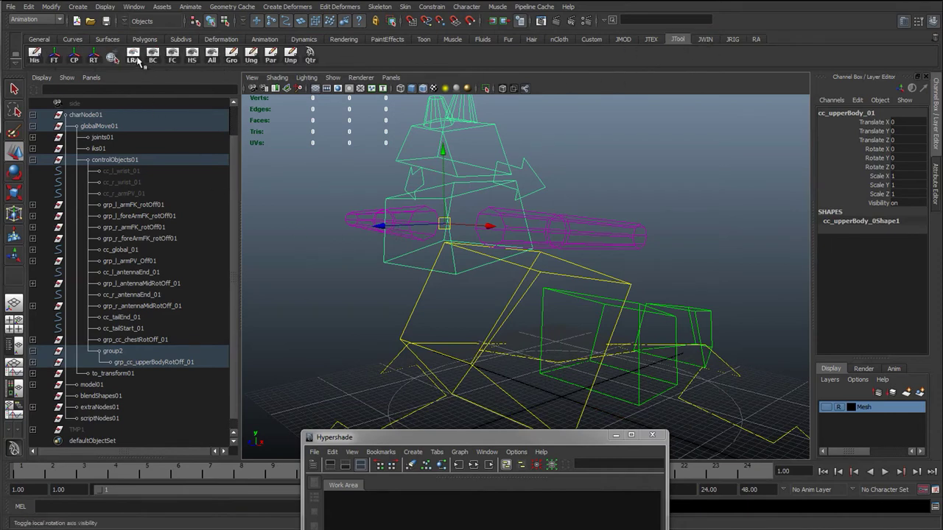
{"action": "left_click_drag", "start_coordinate": [431, 250], "coordinate": [457, 254], "text": "alt"}
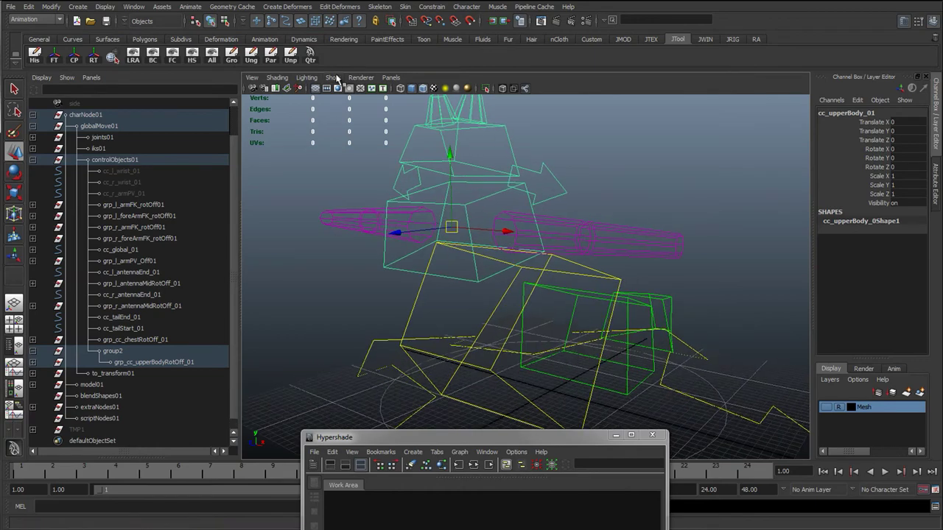
{"action": "left_click", "coordinate": [332, 77]}
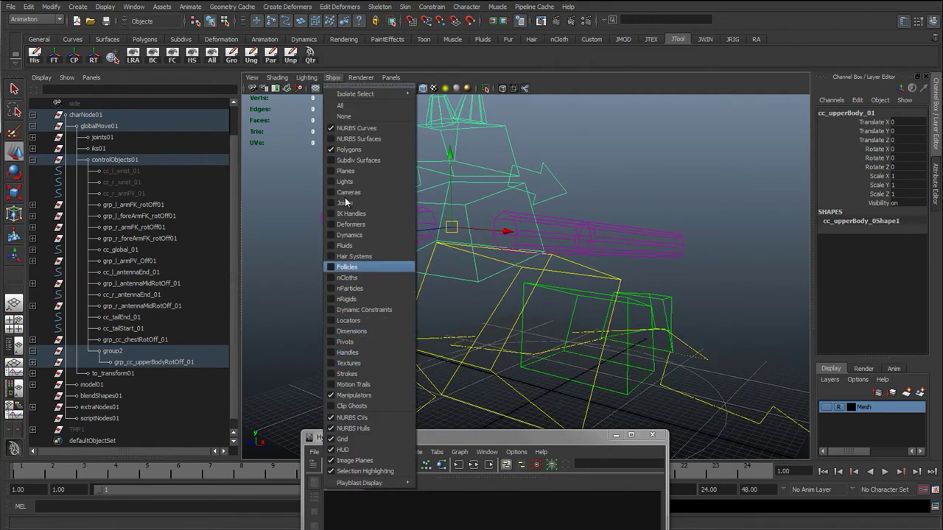
{"action": "left_click", "coordinate": [352, 107]}
{"action": "left_click", "coordinate": [319, 286]}
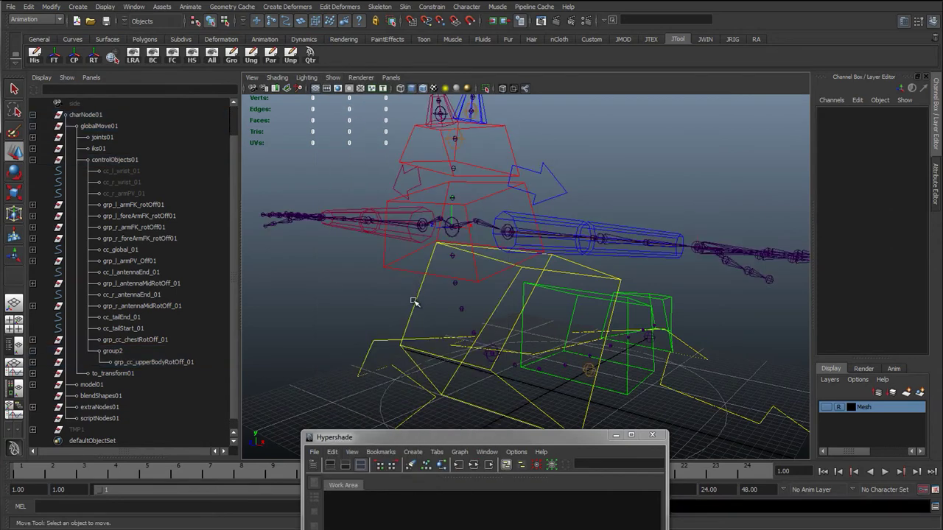
{"action": "left_click", "coordinate": [403, 270]}
{"action": "left_click_drag", "start_coordinate": [449, 281], "coordinate": [433, 275], "text": "alt"}
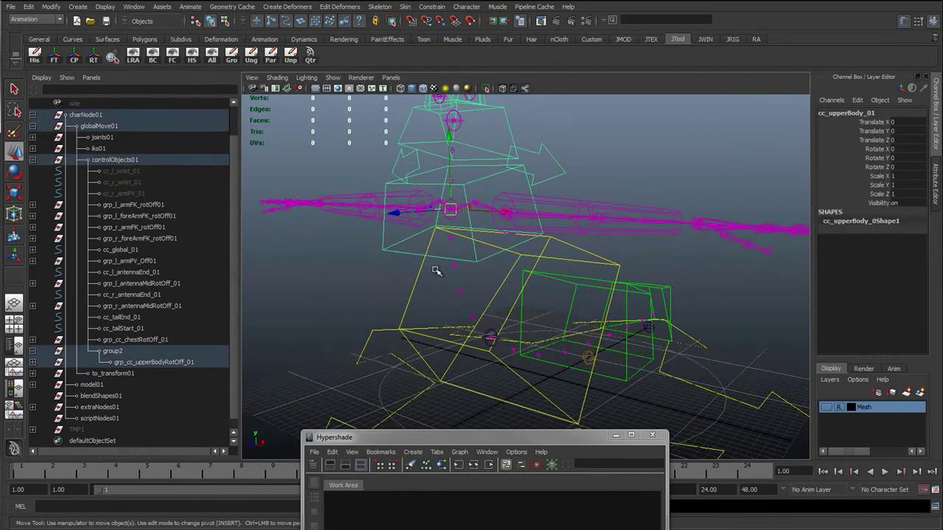
- Snap the pivot of group2 onto the upper body control's pivot and select the upper body control to compare
{"action": "left_click", "coordinate": [120, 351]}
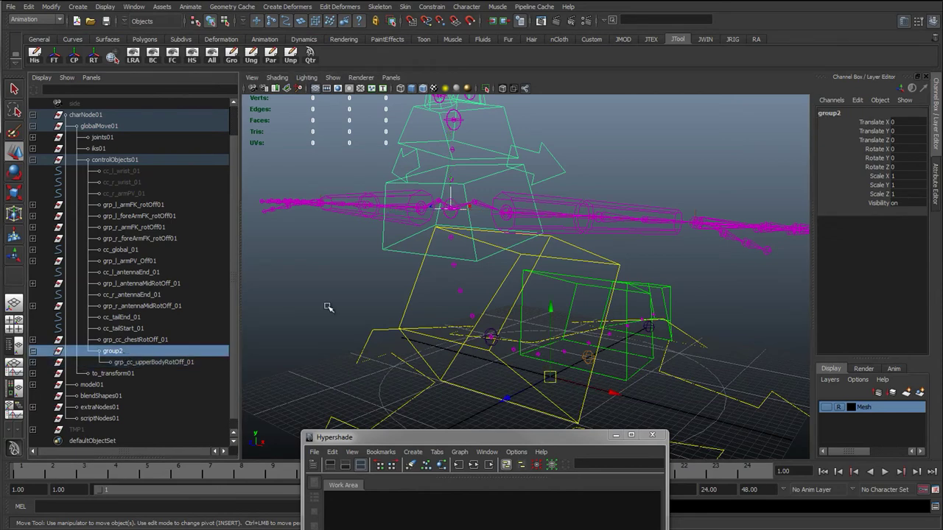
{"action": "key", "text": "Insert"}
{"action": "key", "text": "v"}
{"action": "middle_click_drag", "start_coordinate": [462, 216], "coordinate": [451, 211]}
{"action": "key", "text": "Insert"}
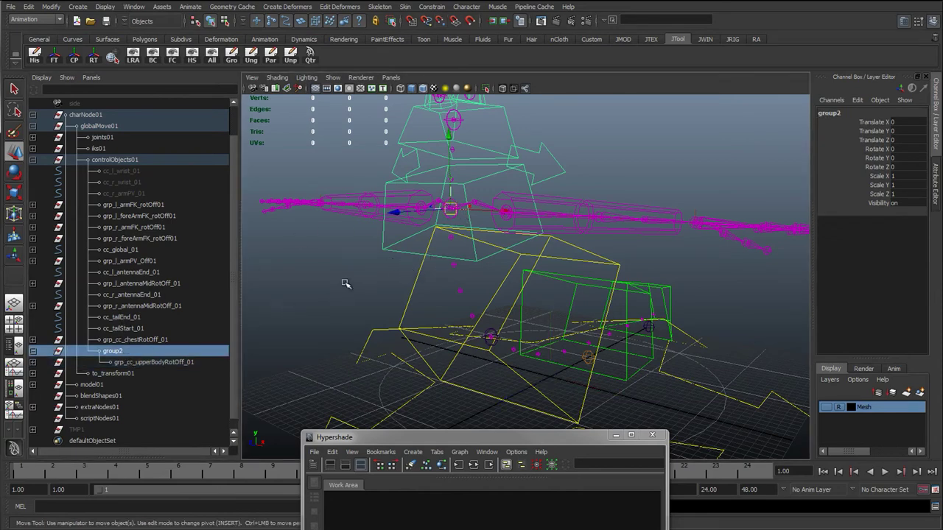
{"action": "left_click", "coordinate": [383, 239]}
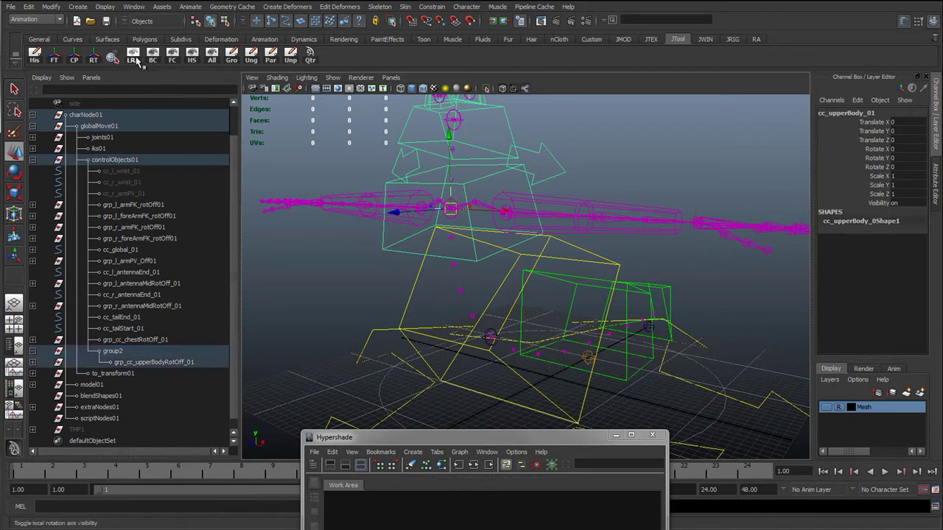
- Rename group2 as grp_cc_upperBodyFollow_01, reusing the name of its child group as the base
{"action": "double_click", "coordinate": [133, 362]}
{"action": "key", "text": "ctrl+c"}
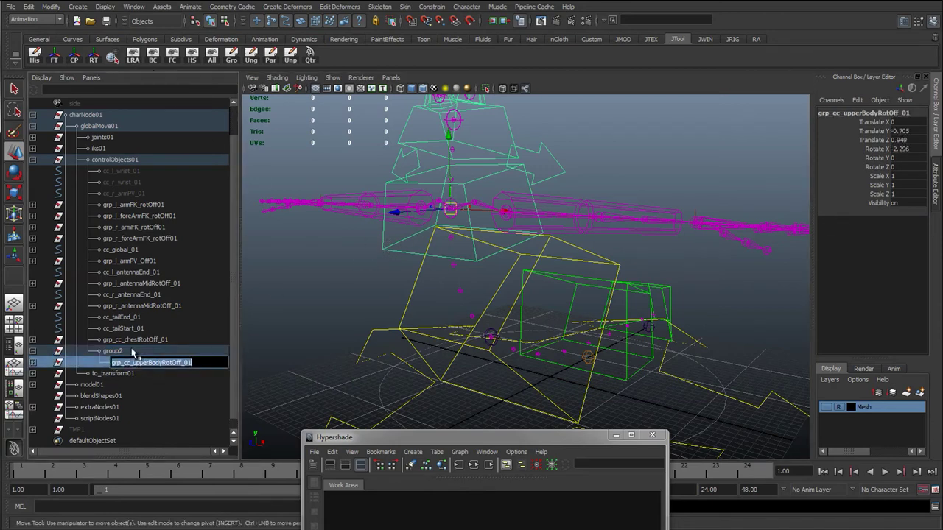
{"action": "double_click", "coordinate": [132, 353]}
{"action": "key", "text": "ctrl+v"}
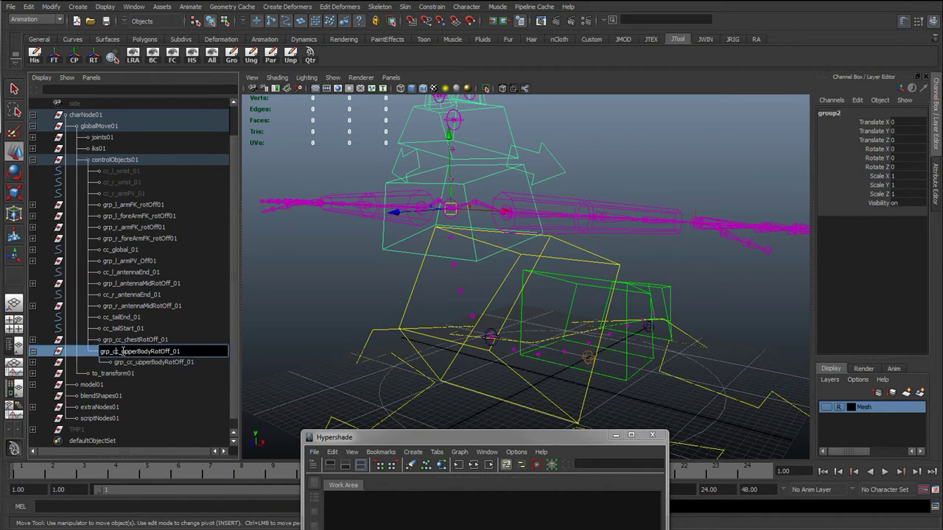
{"action": "left_click_drag", "start_coordinate": [150, 352], "coordinate": [172, 352]}
{"action": "type", "text": "Follow"}
{"action": "key", "text": "Return"}
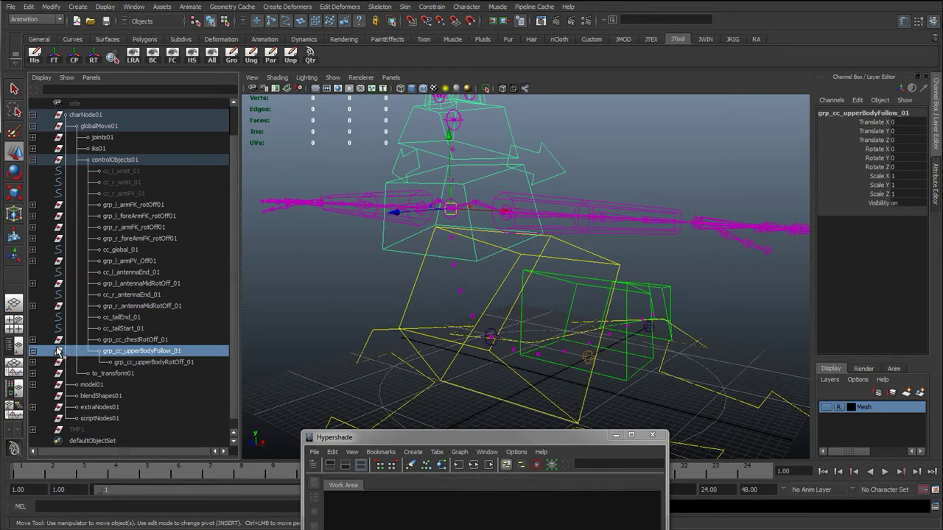
- Collapse grp_cc_upperBodyFollow_01, add it to the Hypershade work area, and move the Hypershade window clear of the viewport
{"action": "left_click", "coordinate": [34, 352]}
{"action": "left_click_drag", "start_coordinate": [439, 438], "coordinate": [454, 171]}
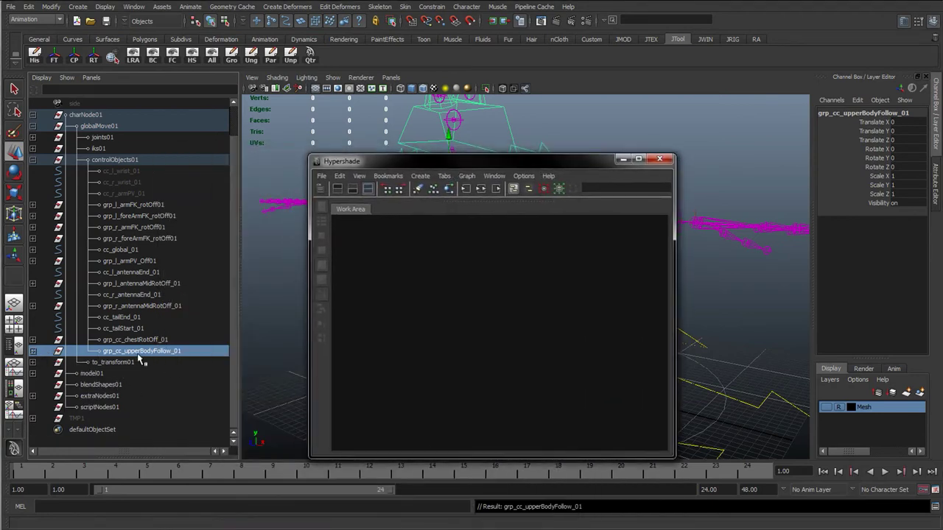
{"action": "left_click", "coordinate": [460, 177]}
{"action": "left_click", "coordinate": [491, 277]}
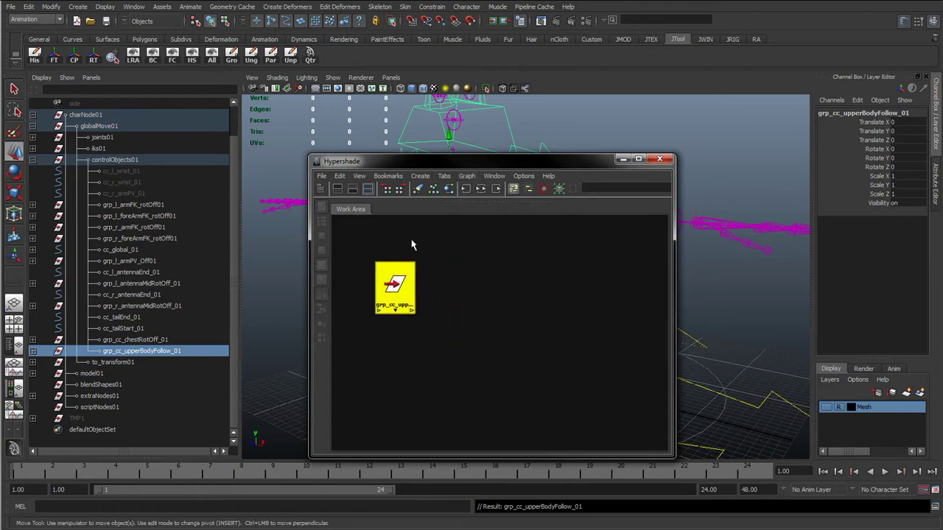
{"action": "left_click_drag", "start_coordinate": [479, 166], "coordinate": [0, 184]}
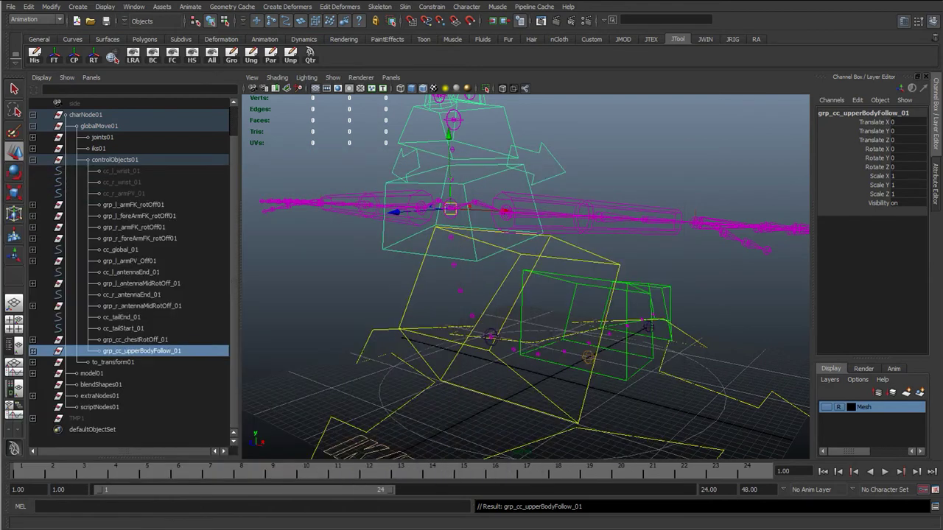
{"action": "left_click", "coordinate": [302, 249]}
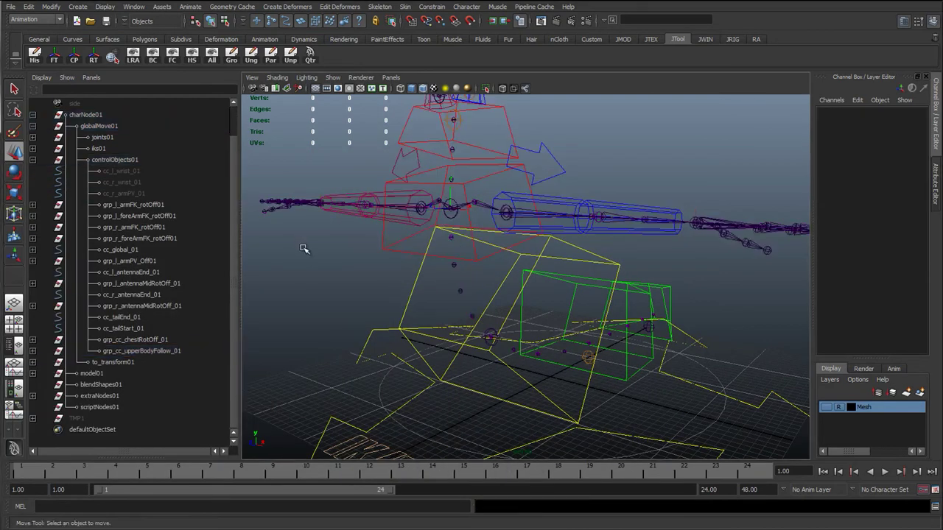
- Draw a small closed bow-tie-shaped curve on the front view grid with the linear EP Curve Tool
{"action": "left_click", "coordinate": [72, 40]}
{"action": "double_click", "coordinate": [72, 56]}
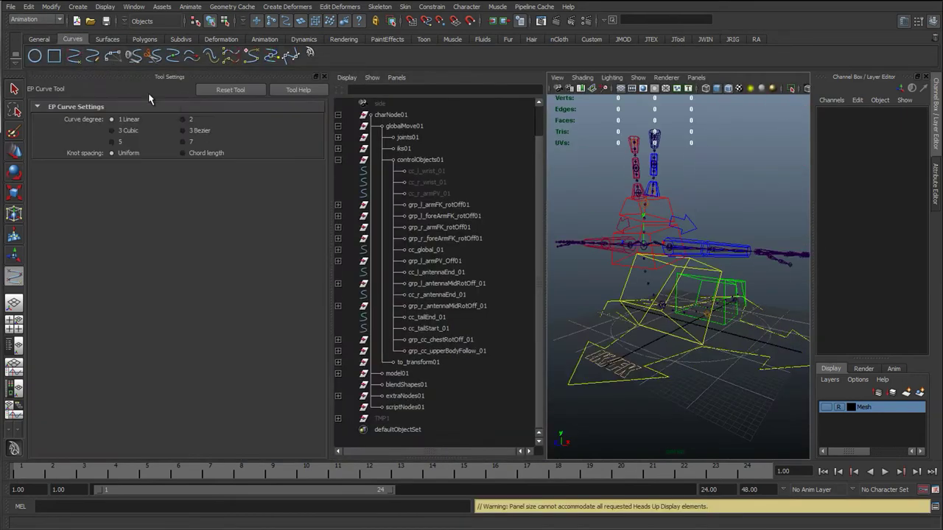
{"action": "left_click", "coordinate": [323, 77]}
{"action": "left_click_drag", "start_coordinate": [396, 276], "coordinate": [394, 313], "text": "alt"}
{"action": "middle_click_drag", "start_coordinate": [394, 313], "coordinate": [393, 266], "text": "alt"}
{"action": "key", "text": "space"}
{"action": "left_click_drag", "start_coordinate": [394, 268], "coordinate": [391, 274]}
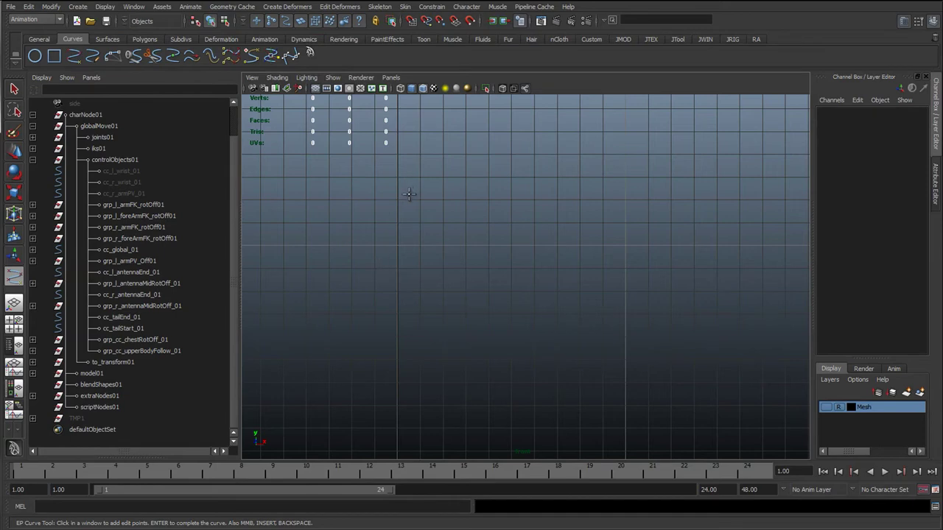
{"action": "middle_click_drag", "start_coordinate": [459, 149], "coordinate": [560, 292], "text": "alt"}
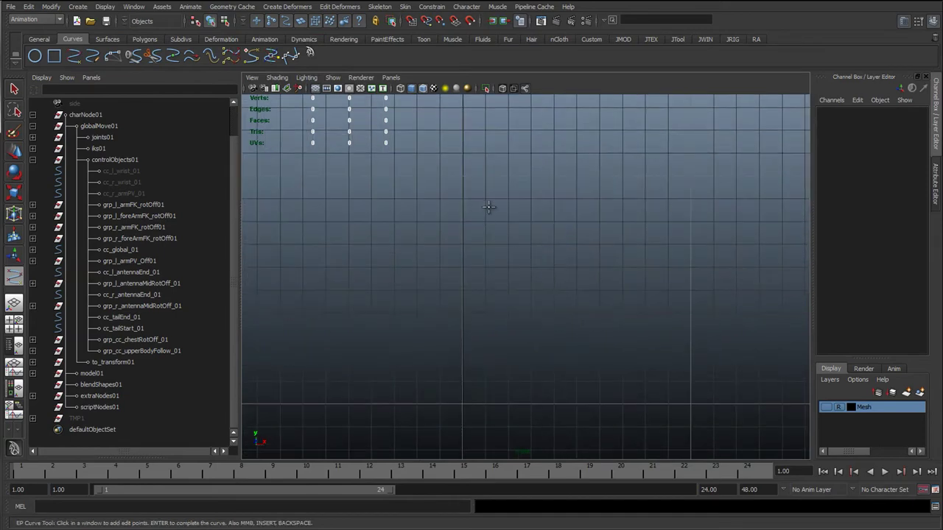
{"action": "scroll", "coordinate": [437, 230], "scroll_direction": "up", "scroll_amount": 2}
{"action": "left_click", "coordinate": [400, 196]}
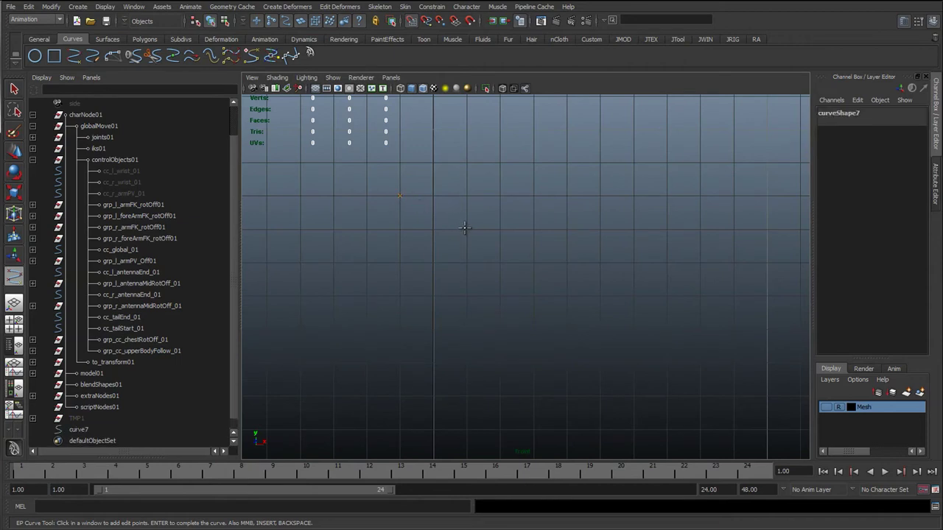
{"action": "left_click", "coordinate": [466, 229]}
{"action": "left_click", "coordinate": [462, 196]}
{"action": "left_click", "coordinate": [399, 229]}
{"action": "left_click", "coordinate": [399, 197]}
{"action": "key", "text": "w"}
- Return to the perspective view and centre the pivot of the bow-tie curve
{"action": "middle_click_drag", "start_coordinate": [460, 236], "coordinate": [467, 287], "text": "alt"}
{"action": "key", "text": "space"}
{"action": "left_click_drag", "start_coordinate": [463, 286], "coordinate": [457, 257]}
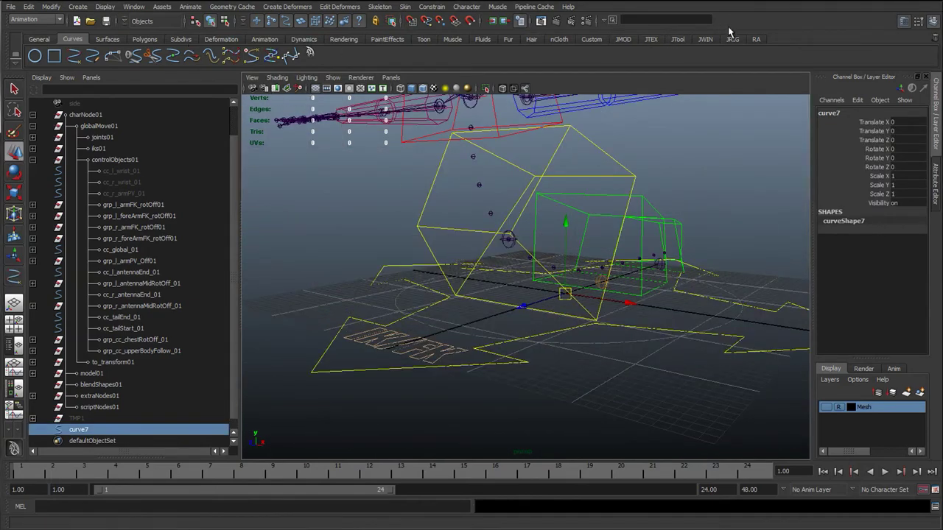
{"action": "left_click", "coordinate": [676, 39]}
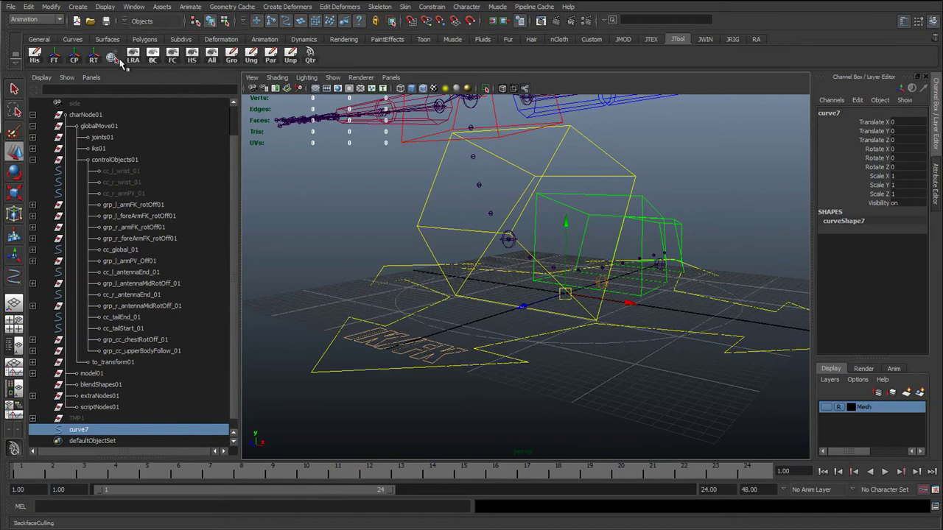
{"action": "right_click_drag", "start_coordinate": [565, 324], "coordinate": [552, 230], "text": "alt"}
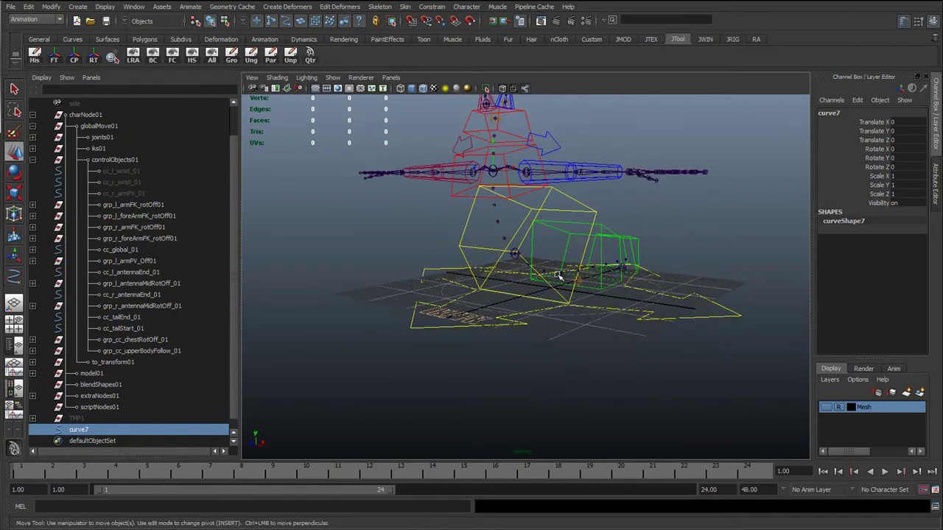
{"action": "middle_click_drag", "start_coordinate": [551, 230], "coordinate": [505, 390], "text": "alt"}
{"action": "middle_click_drag", "start_coordinate": [588, 419], "coordinate": [562, 276], "text": "alt"}
{"action": "right_click_drag", "start_coordinate": [562, 275], "coordinate": [391, 303], "text": "alt"}
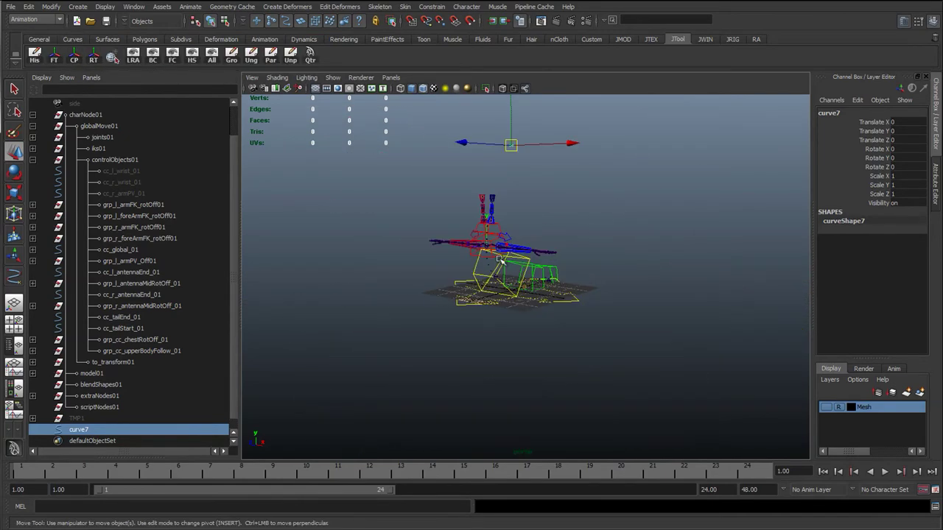
- Snap the bow-tie curve onto the joint at the chest control's pivot
{"action": "scroll", "coordinate": [499, 257], "scroll_direction": "up", "scroll_amount": 8}
{"action": "middle_click_drag", "start_coordinate": [408, 327], "coordinate": [450, 317], "text": "alt"}
{"action": "left_click_drag", "start_coordinate": [449, 318], "coordinate": [417, 273], "text": "alt"}
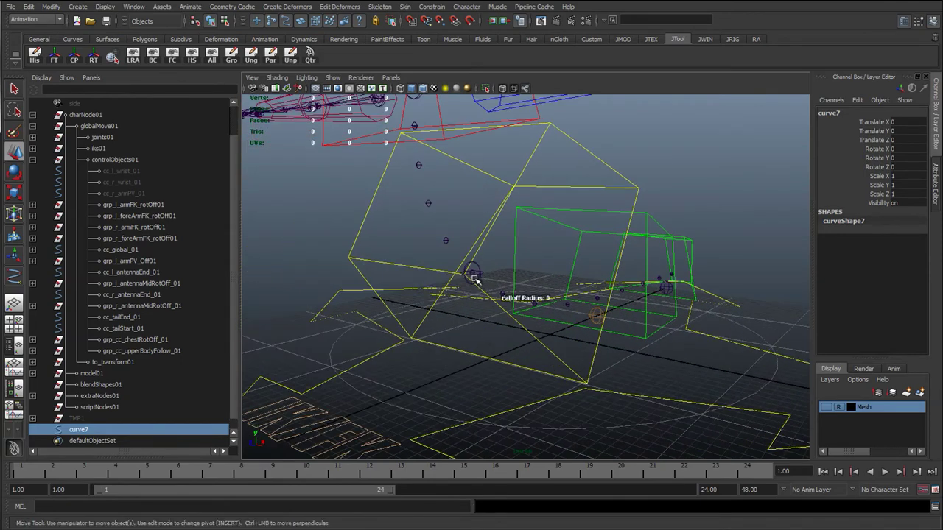
{"action": "scroll", "coordinate": [475, 277], "scroll_direction": "down", "scroll_amount": 5}
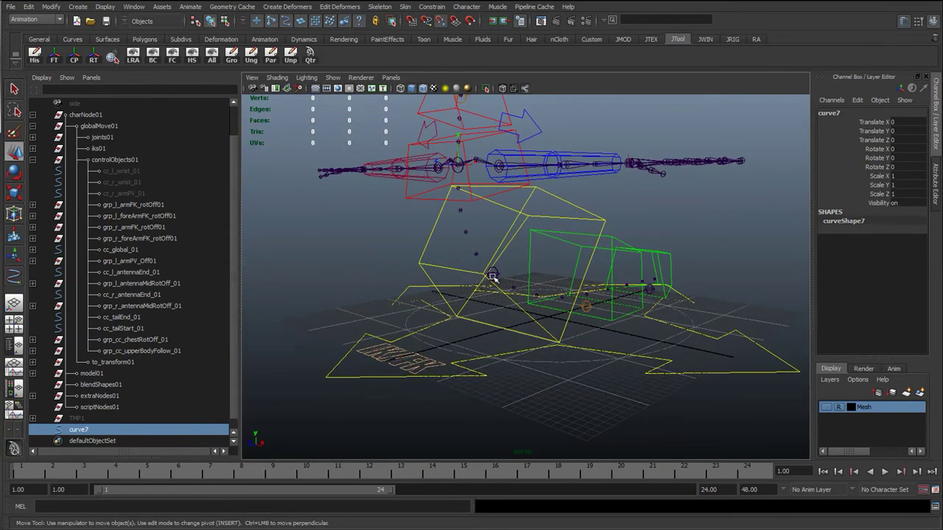
{"action": "middle_click", "coordinate": [493, 276]}
{"action": "scroll", "coordinate": [473, 314], "scroll_direction": "up", "scroll_amount": 4}
{"action": "left_click_drag", "start_coordinate": [474, 314], "coordinate": [469, 306], "text": "alt"}
- Try to pick the small bow-tie curve in the viewport among the overlapping joints and chest control
{"action": "left_click", "coordinate": [477, 308]}
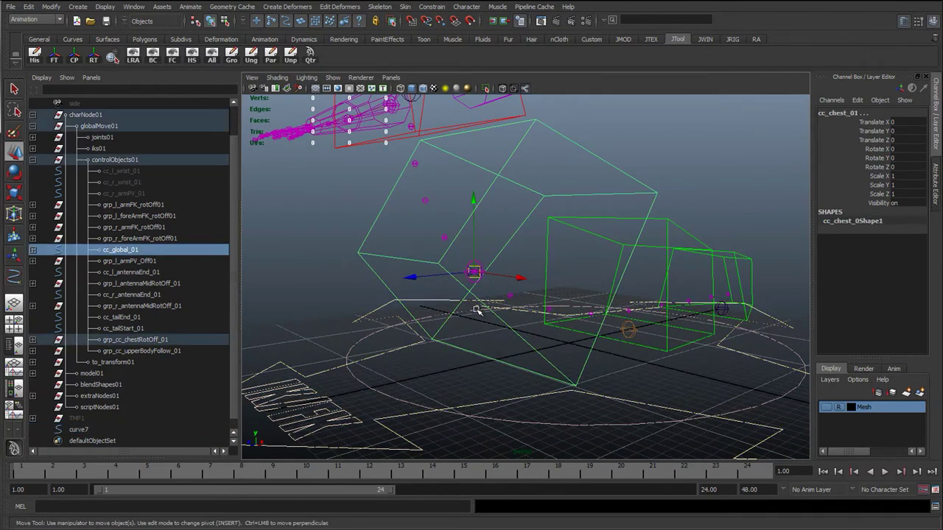
{"action": "scroll", "coordinate": [472, 302], "scroll_direction": "up", "scroll_amount": 2}
{"action": "key", "text": "q"}
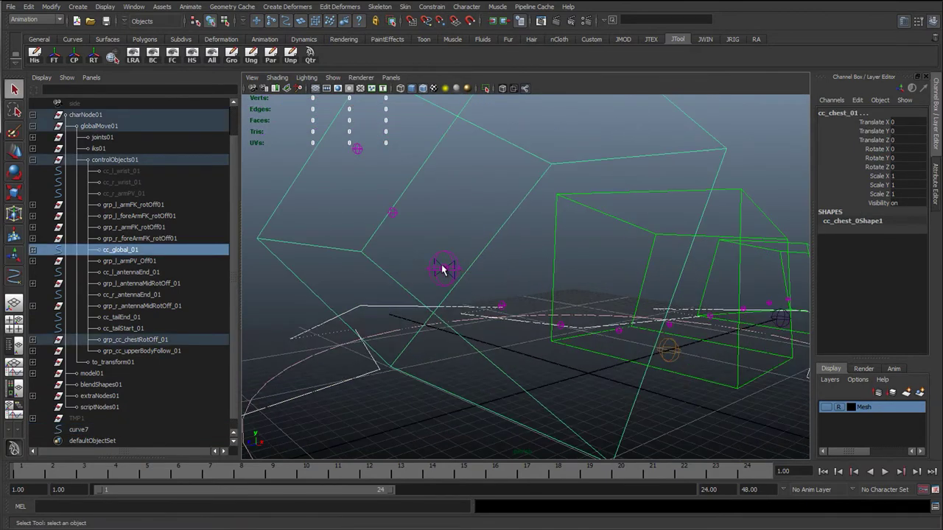
{"action": "left_click", "coordinate": [442, 265]}
{"action": "left_click", "coordinate": [440, 263]}
{"action": "left_click", "coordinate": [370, 267]}
{"action": "scroll", "coordinate": [371, 271], "scroll_direction": "down", "scroll_amount": 2}
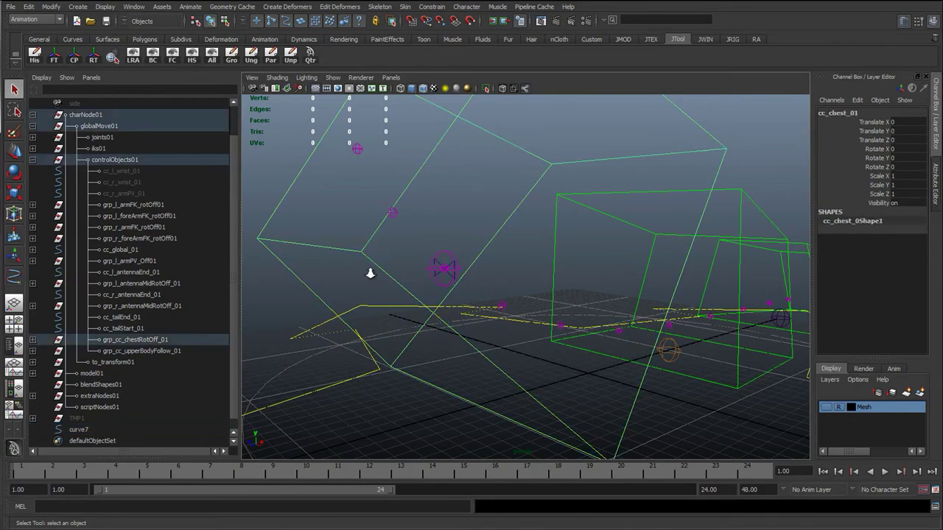
{"action": "scroll", "coordinate": [370, 272], "scroll_direction": "down", "scroll_amount": 2}
{"action": "left_click_drag", "start_coordinate": [513, 278], "coordinate": [547, 282], "text": "alt"}
{"action": "scroll", "coordinate": [505, 288], "scroll_direction": "up", "scroll_amount": 4}
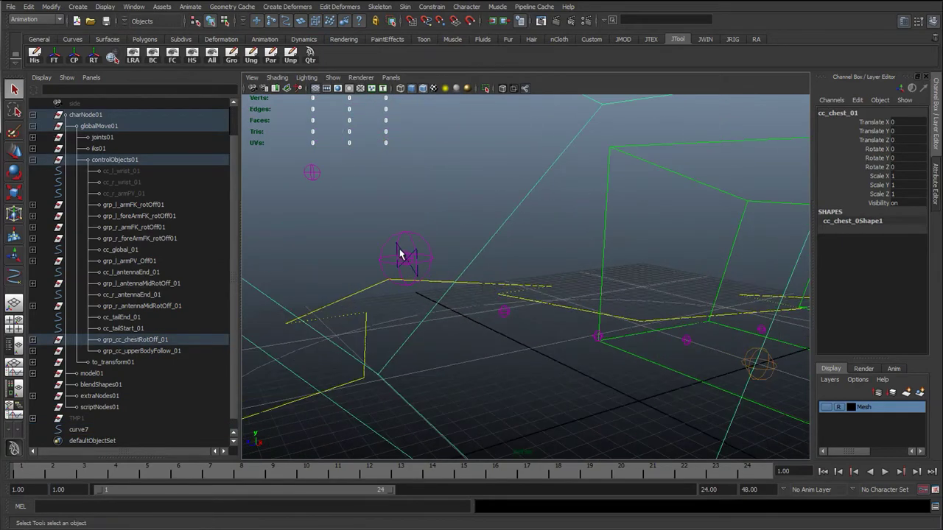
{"action": "left_click", "coordinate": [406, 267]}
{"action": "key", "text": "w"}
{"action": "left_click", "coordinate": [430, 306]}
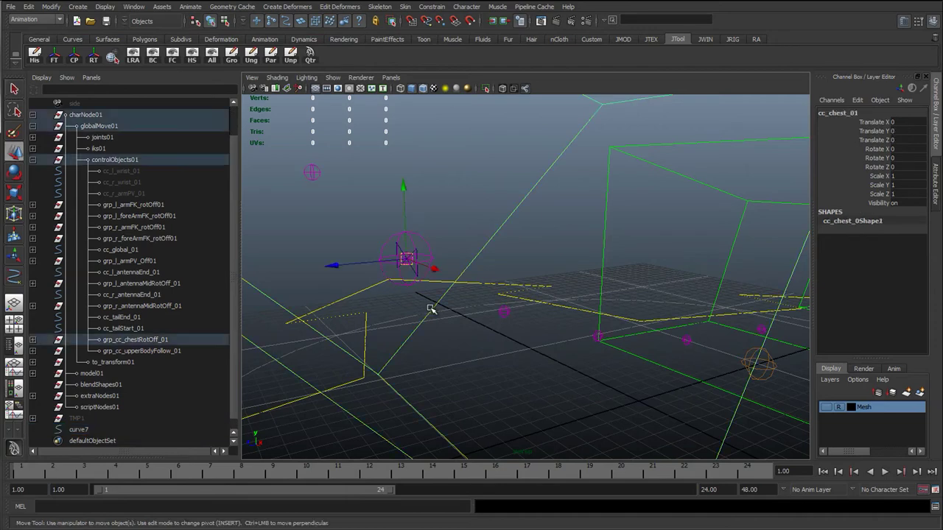
{"action": "key", "text": "q"}
- Select the bow-tie curve, delete its history and freeze its transformations
{"action": "left_click", "coordinate": [406, 268]}
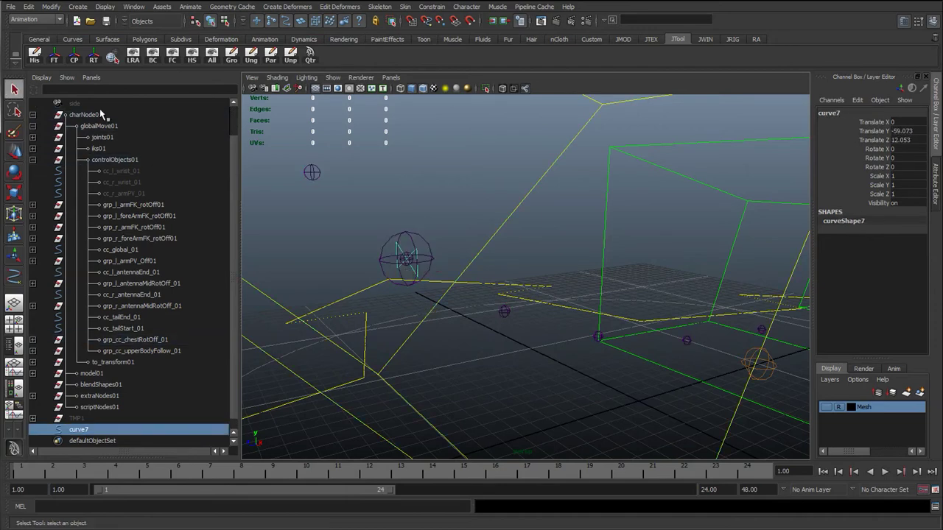
{"action": "left_click", "coordinate": [39, 61]}
{"action": "left_click", "coordinate": [59, 60]}
{"action": "scroll", "coordinate": [391, 300], "scroll_direction": "down", "scroll_amount": 2}
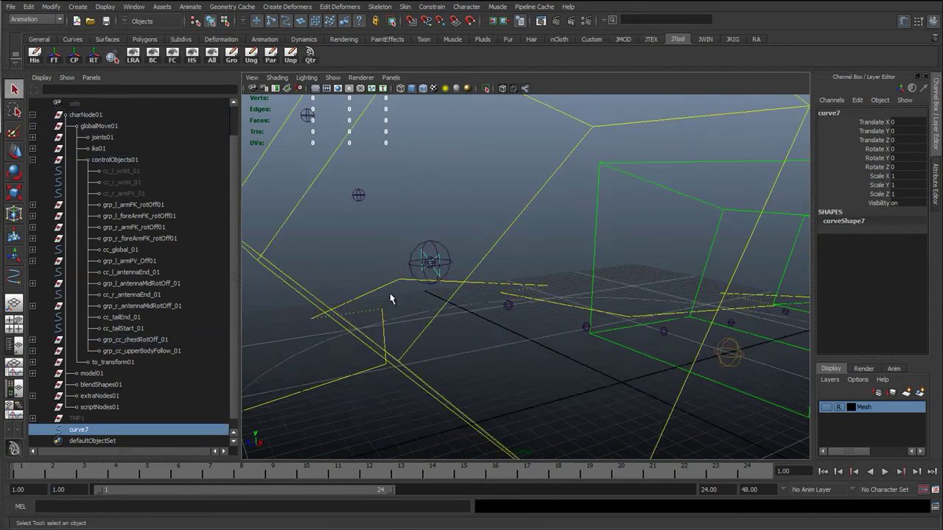
- Rename the bow-tie curve as tie_ in the Outliner
{"action": "left_click_drag", "start_coordinate": [390, 299], "coordinate": [433, 316], "text": "alt"}
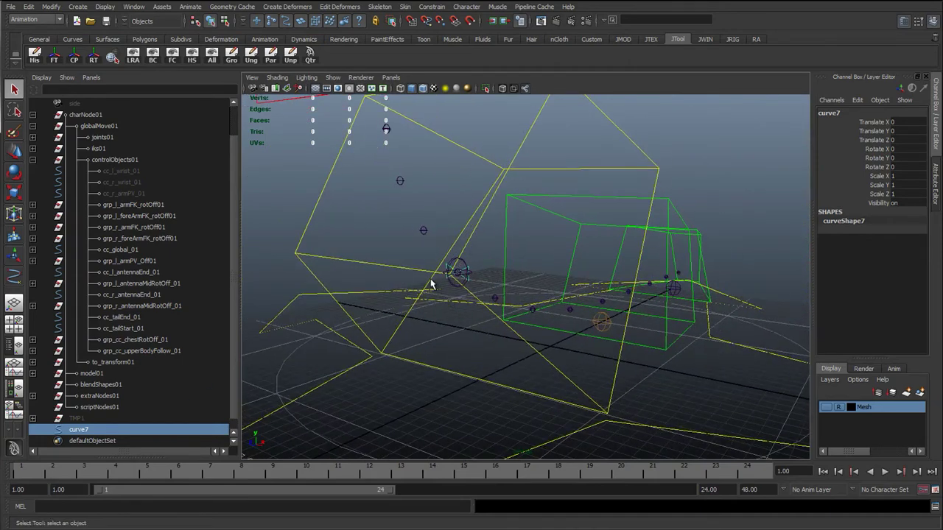
{"action": "double_click", "coordinate": [77, 430]}
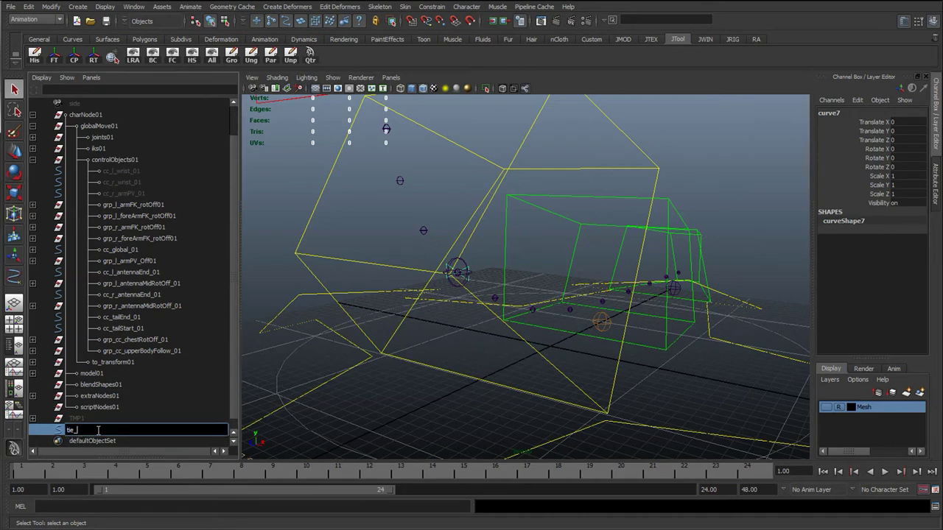
{"action": "key", "text": "Return"}
- Examine how the bow-tie curve sits around its joint relative to the chest control
{"action": "left_click", "coordinate": [319, 257]}
{"action": "right_click_drag", "start_coordinate": [402, 195], "coordinate": [362, 217], "text": "alt"}
{"action": "middle_click_drag", "start_coordinate": [361, 217], "coordinate": [362, 239], "text": "alt"}
{"action": "left_click", "coordinate": [345, 175]}
{"action": "left_click_drag", "start_coordinate": [439, 333], "coordinate": [458, 347], "text": "alt"}
{"action": "left_click", "coordinate": [446, 312]}
{"action": "middle_click_drag", "start_coordinate": [402, 330], "coordinate": [402, 290], "text": "alt"}
{"action": "right_click_drag", "start_coordinate": [403, 290], "coordinate": [218, 362], "text": "alt"}
{"action": "left_click", "coordinate": [355, 291]}
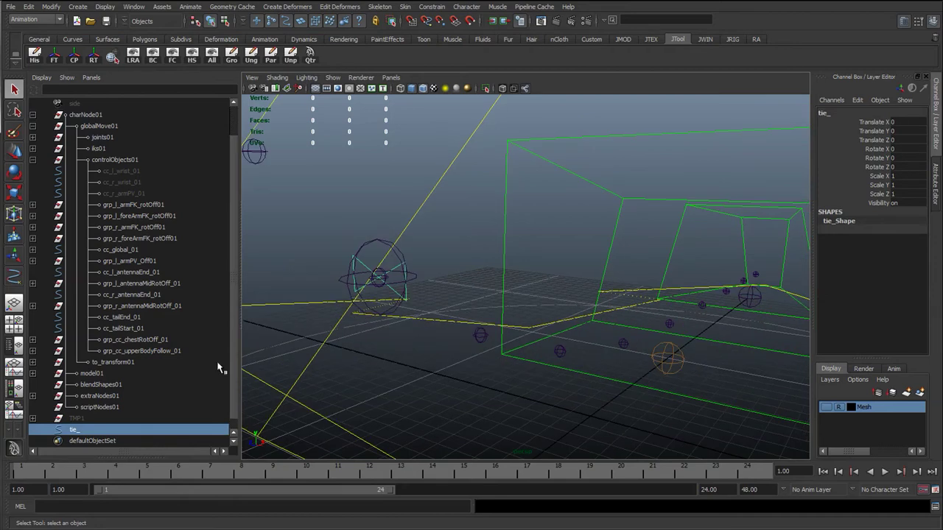
- Rename the tie_ curve as tie_chestFollow_01 in the Outliner
{"action": "double_click", "coordinate": [93, 430]}
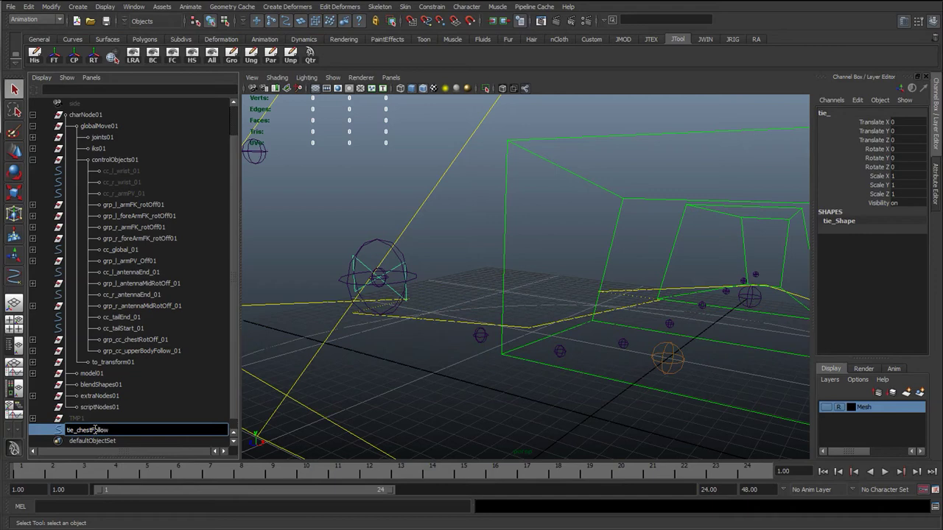
{"action": "type", "text": "chestFollow_01"}
{"action": "key", "text": "Return"}
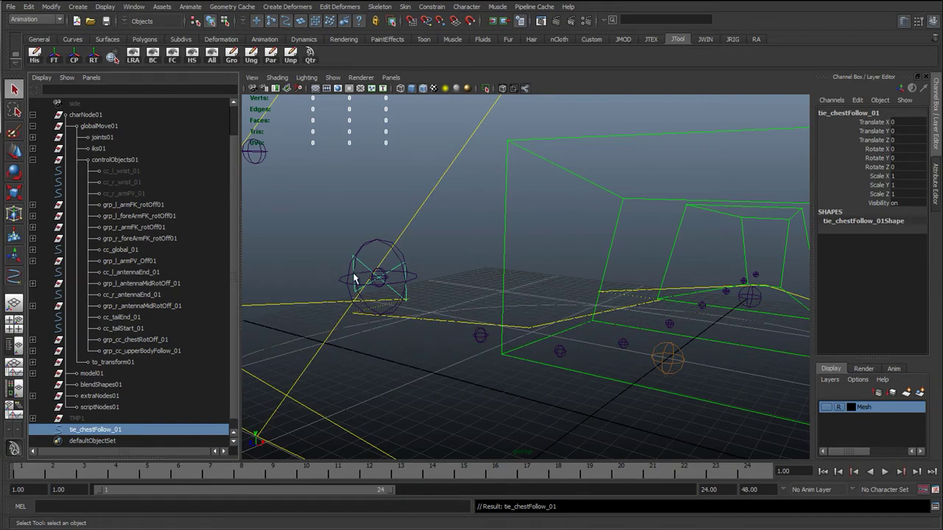
- Examine the tie curve's placement around the chest joint relative to the surrounding rig controls
{"action": "key", "text": "w"}
{"action": "left_click_drag", "start_coordinate": [352, 282], "coordinate": [446, 267], "text": "alt"}
{"action": "middle_click_drag", "start_coordinate": [444, 266], "coordinate": [482, 336], "text": "alt"}
{"action": "right_click_drag", "start_coordinate": [549, 336], "coordinate": [448, 334], "text": "alt"}
{"action": "left_click_drag", "start_coordinate": [449, 335], "coordinate": [475, 323], "text": "alt"}
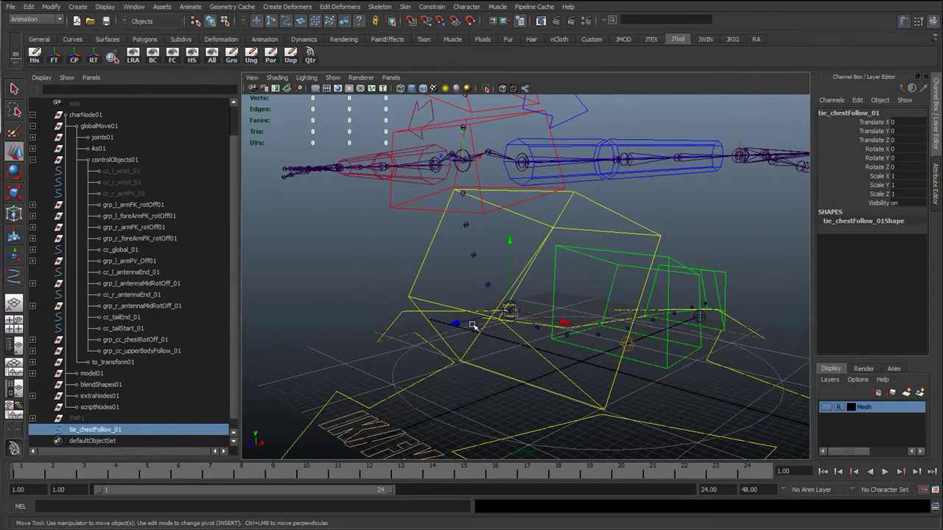
{"action": "right_click_drag", "start_coordinate": [470, 326], "coordinate": [521, 343], "text": "alt"}
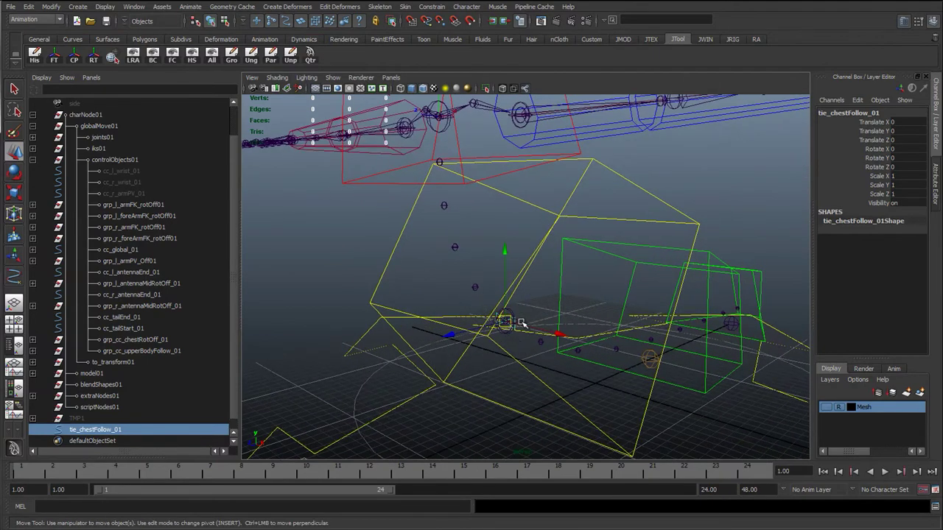
{"action": "middle_click_drag", "start_coordinate": [527, 336], "coordinate": [560, 332], "text": "alt"}
{"action": "key", "text": "q"}
{"action": "scroll", "coordinate": [474, 315], "scroll_direction": "up", "scroll_amount": 3}
{"action": "left_click_drag", "start_coordinate": [559, 332], "coordinate": [513, 317], "text": "alt"}
- Select the tie_chestFollow_01 curve around the back chest joint and check its channel values
{"action": "left_click", "coordinate": [582, 324]}
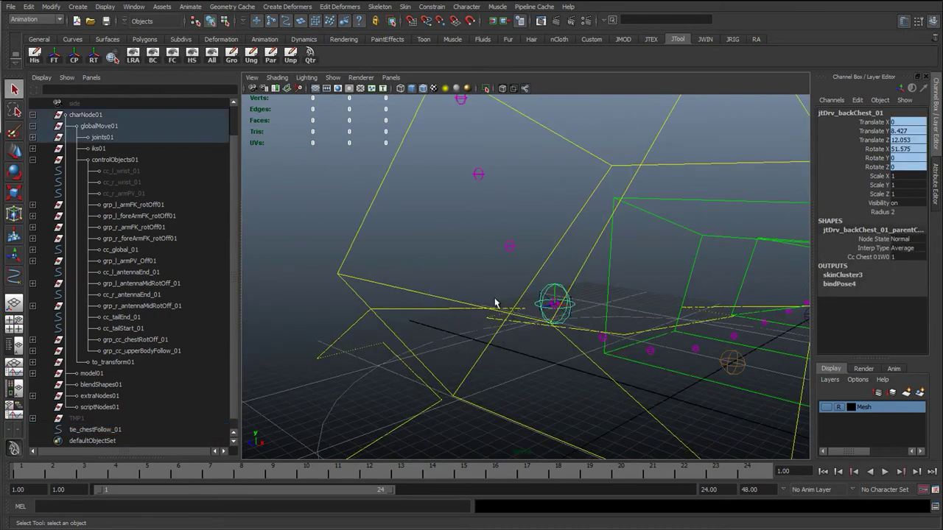
{"action": "key", "text": "w"}
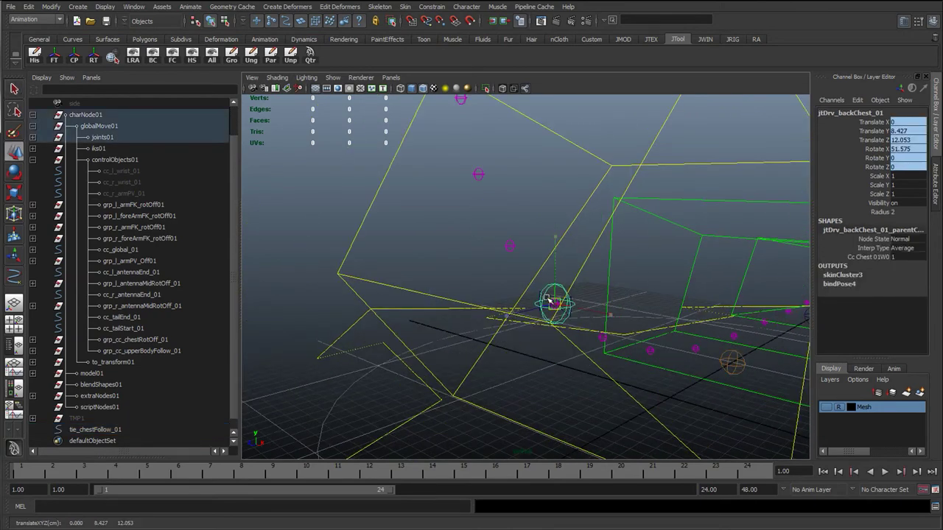
{"action": "left_click", "coordinate": [474, 243]}
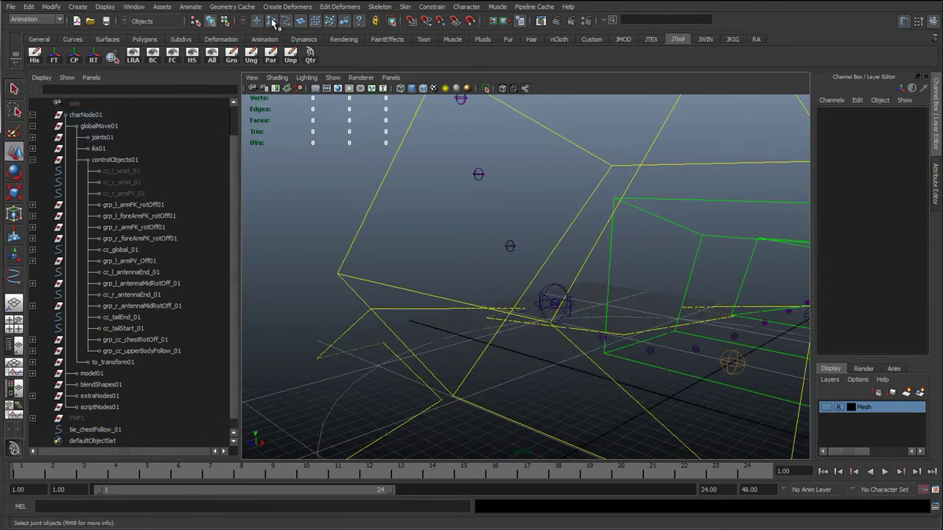
{"action": "middle_click_drag", "start_coordinate": [560, 321], "coordinate": [482, 288], "text": "alt"}
{"action": "scroll", "coordinate": [481, 288], "scroll_direction": "up", "scroll_amount": 3}
{"action": "left_click", "coordinate": [395, 251]}
{"action": "left_click_drag", "start_coordinate": [398, 273], "coordinate": [476, 298], "text": "alt"}
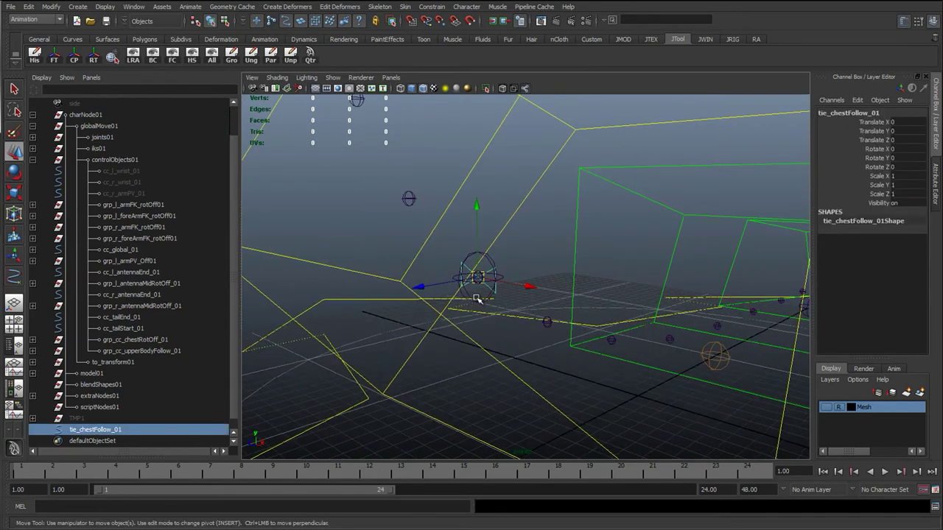
{"action": "scroll", "coordinate": [467, 281], "scroll_direction": "up", "scroll_amount": 1}
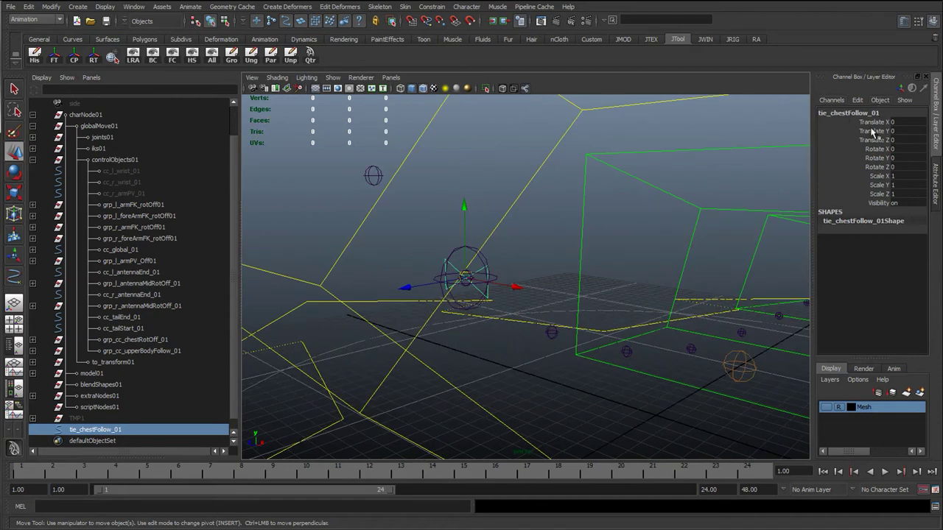
- Parent-constrain tie_chestFollow_01 to cc_chest_01 with Maintain offset on, all translate and rotate axes, and weight 1
{"action": "left_click", "coordinate": [354, 295]}
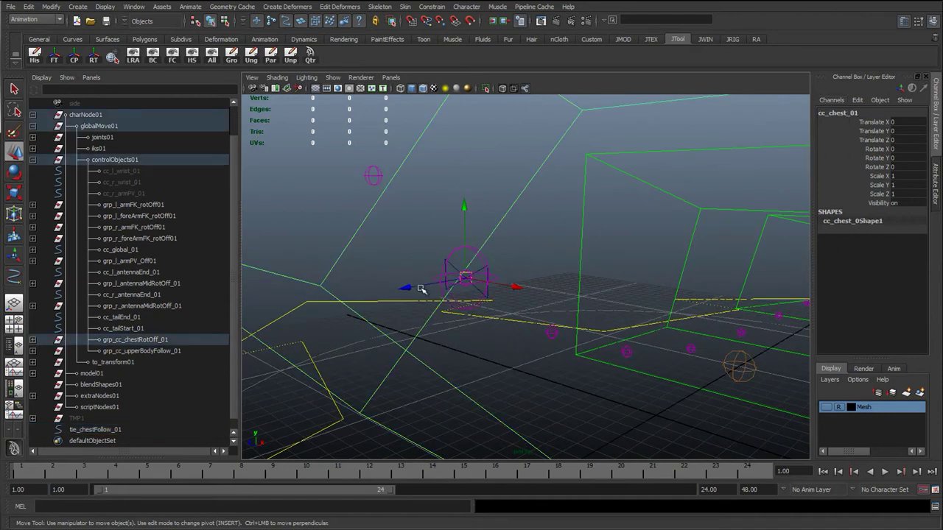
{"action": "left_click", "coordinate": [455, 266]}
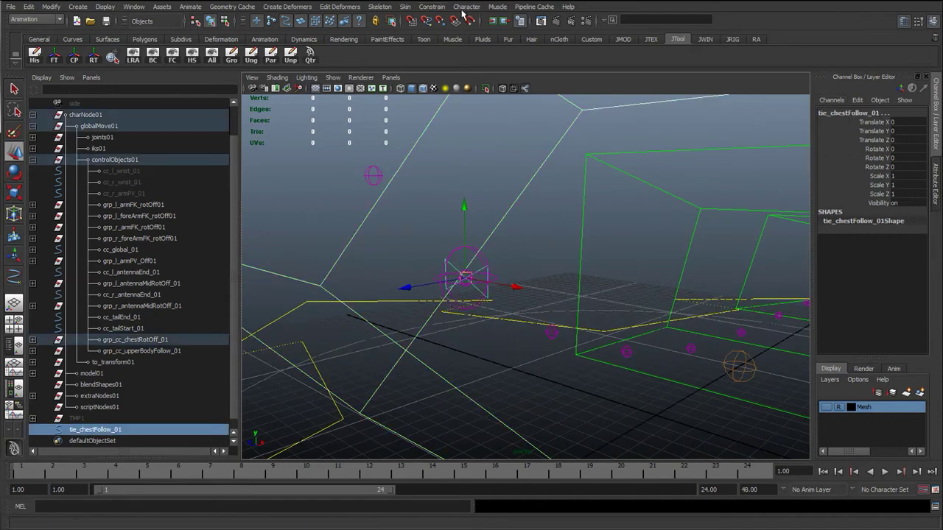
{"action": "left_click", "coordinate": [430, 7]}
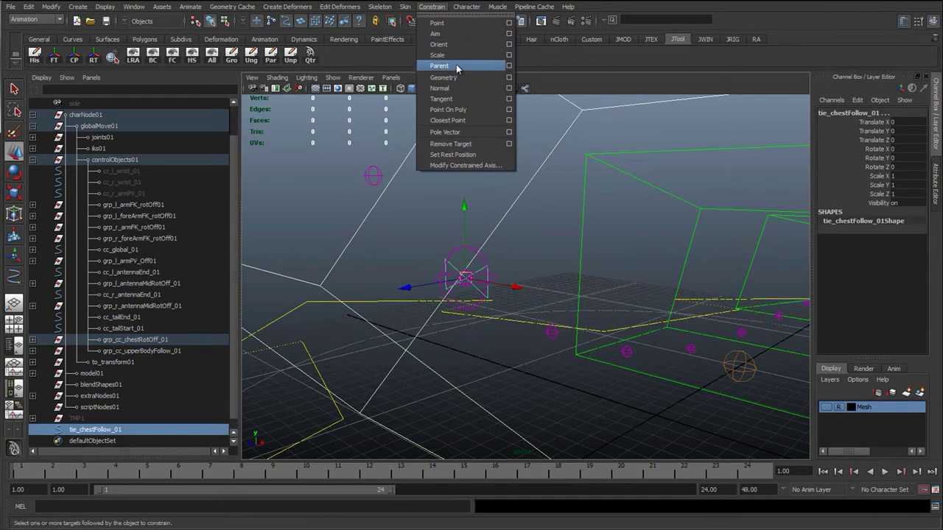
{"action": "left_click", "coordinate": [508, 65]}
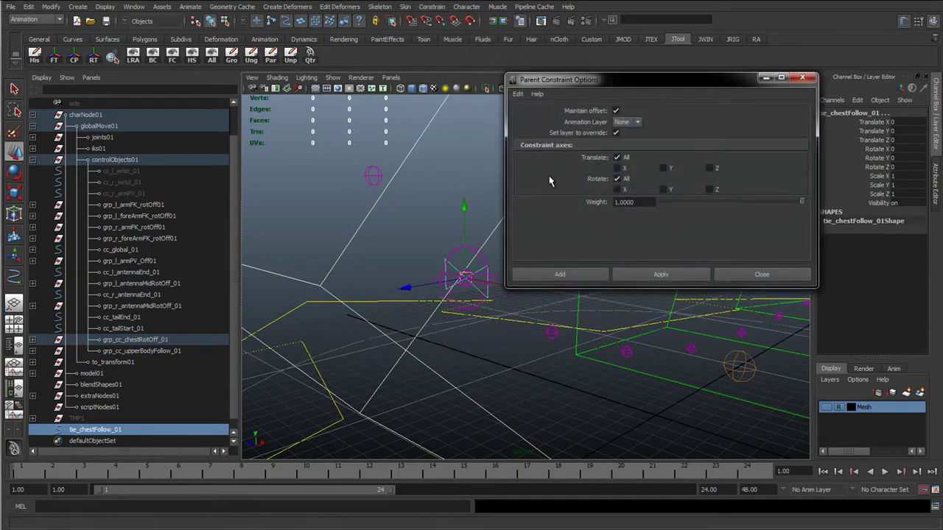
{"action": "left_click", "coordinate": [661, 274]}
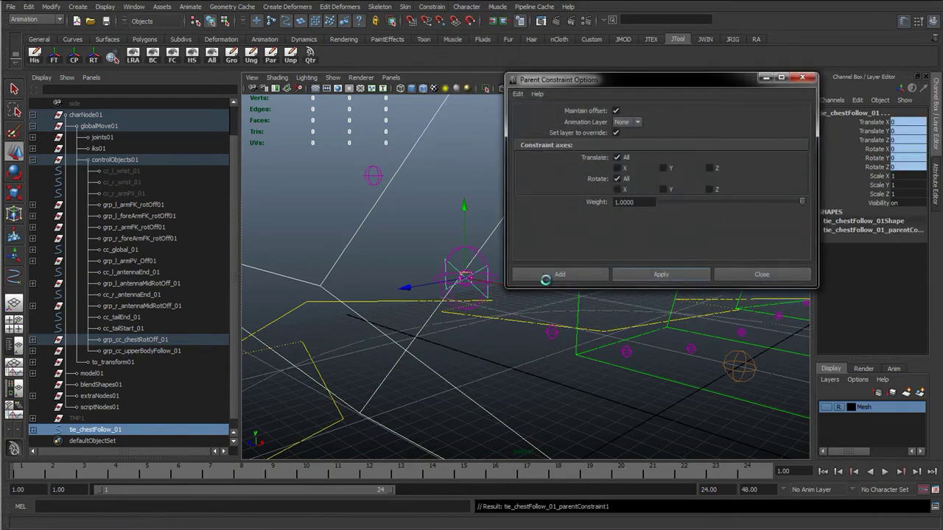
{"action": "left_click", "coordinate": [760, 276]}
- Move cc_chest_01 to about -8.617 in Translate X to test whether the tie curve follows
{"action": "scroll", "coordinate": [347, 282], "scroll_direction": "down", "scroll_amount": 3}
{"action": "left_click", "coordinate": [392, 256]}
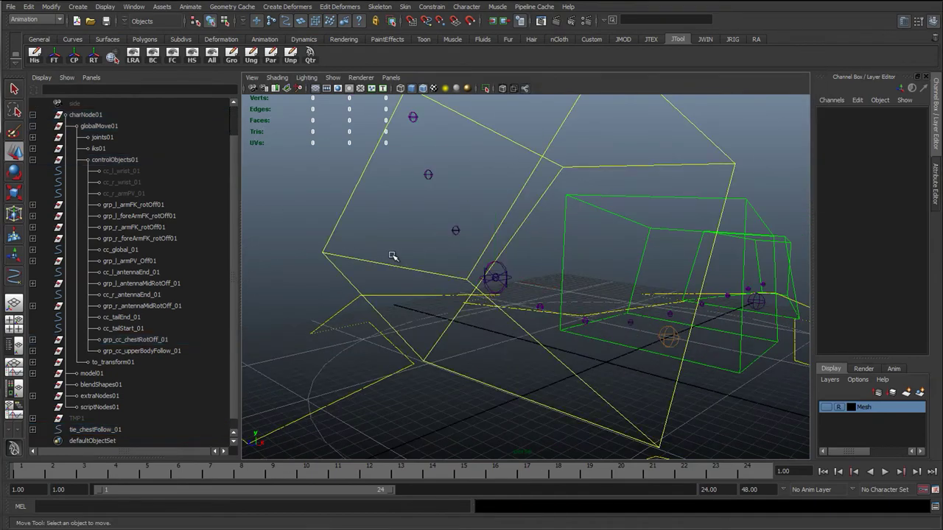
{"action": "left_click", "coordinate": [495, 278]}
{"action": "mouse_move", "coordinate": [492, 285]}
{"action": "left_mouse_down", "text": "alt"}
{"action": "mouse_move", "coordinate": [505, 311]}
{"action": "mouse_move", "coordinate": [529, 284]}
{"action": "mouse_move", "coordinate": [594, 310]}
{"action": "mouse_move", "coordinate": [469, 275]}
{"action": "mouse_move", "coordinate": [482, 281]}
{"action": "left_mouse_up", "text": "alt"}
{"action": "key", "text": "ctrl+z"}
{"action": "key", "text": "ctrl+z"}
{"action": "scroll", "coordinate": [389, 246], "scroll_direction": "up", "scroll_amount": 4}
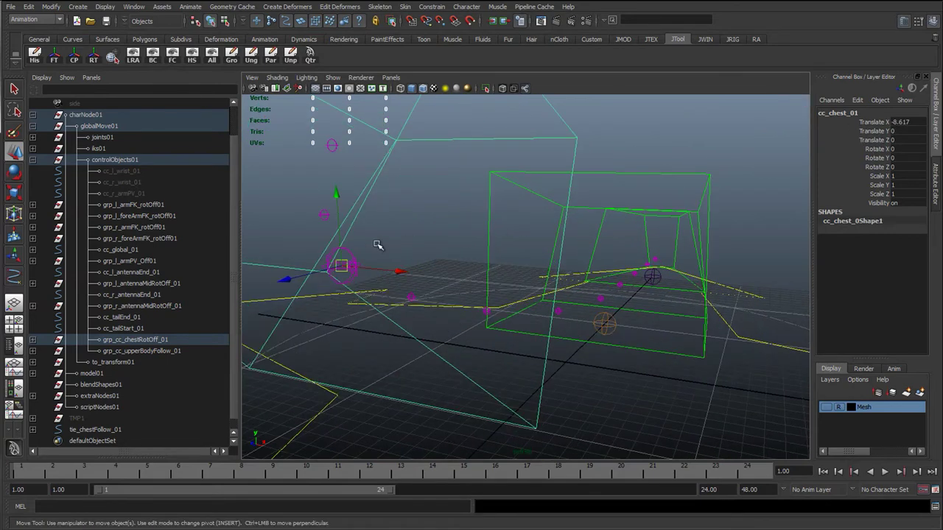
- Compare the channel values of the tie curve and cc_chest_01, and reset the chest control's Translate X to 0
{"action": "left_click", "coordinate": [366, 248]}
{"action": "left_click", "coordinate": [338, 262]}
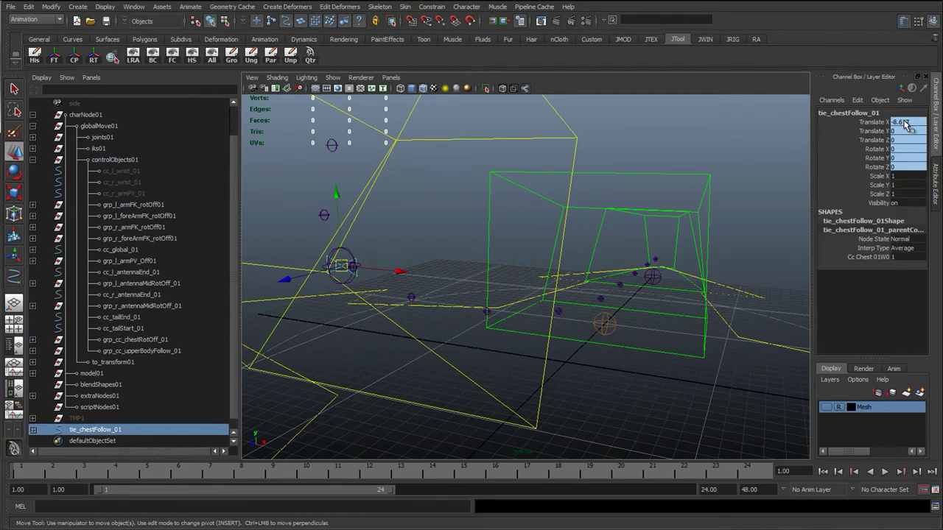
{"action": "left_click", "coordinate": [381, 314]}
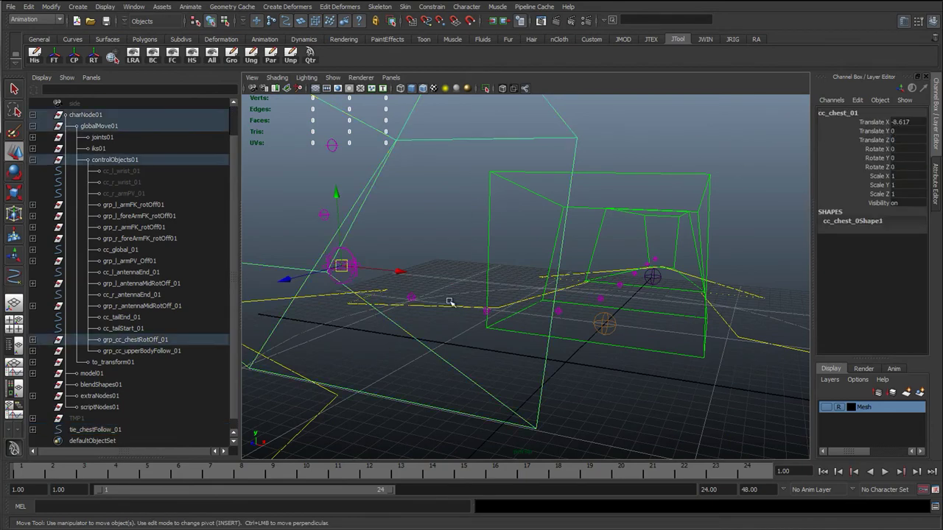
{"action": "double_click", "coordinate": [896, 119]}
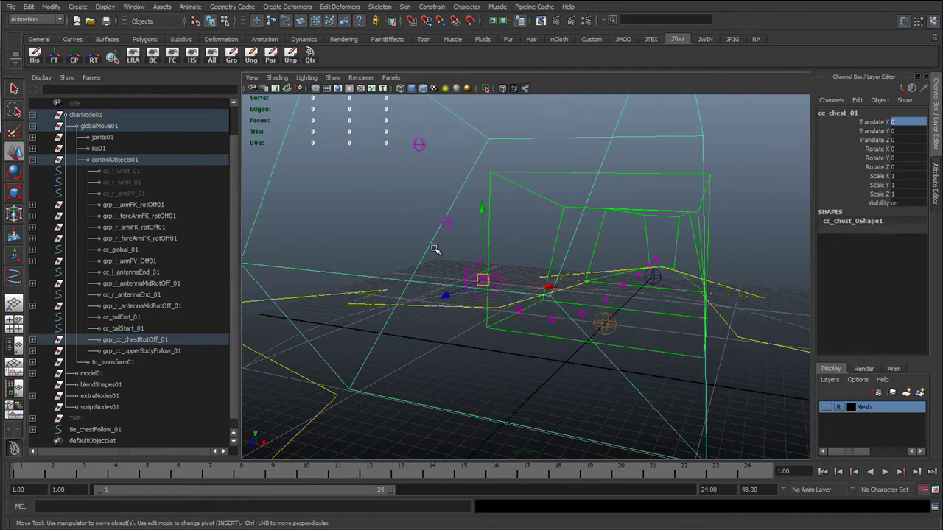
- Move the chest control's parent group grp_cc_chestRotOff_01 to about -5.448, 15.848, 0.898 to test the constraint
{"action": "left_click_drag", "start_coordinate": [449, 254], "coordinate": [472, 279], "text": "alt"}
{"action": "key", "text": "Up"}
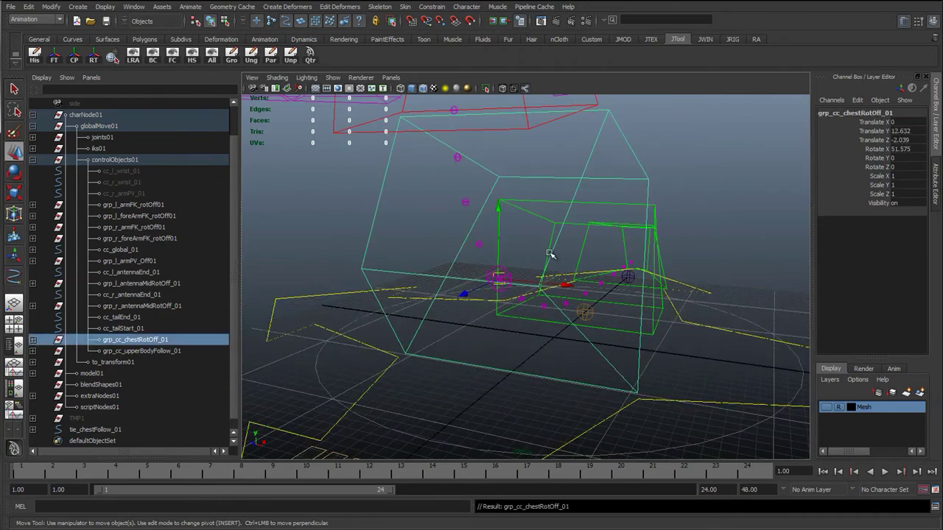
{"action": "middle_click_drag", "start_coordinate": [516, 262], "coordinate": [437, 295], "text": "alt"}
{"action": "left_click_drag", "start_coordinate": [516, 294], "coordinate": [483, 291], "text": "alt"}
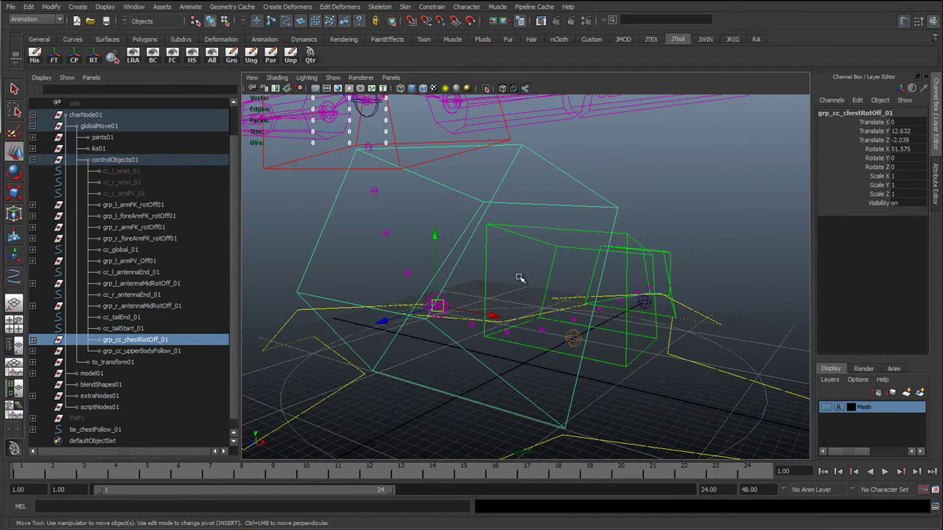
{"action": "left_click_drag", "start_coordinate": [440, 303], "coordinate": [362, 262]}
- Compare the translate values of cc_chest_01 with those of the constrained tie_chestFollow_01 curve
{"action": "left_click", "coordinate": [431, 258]}
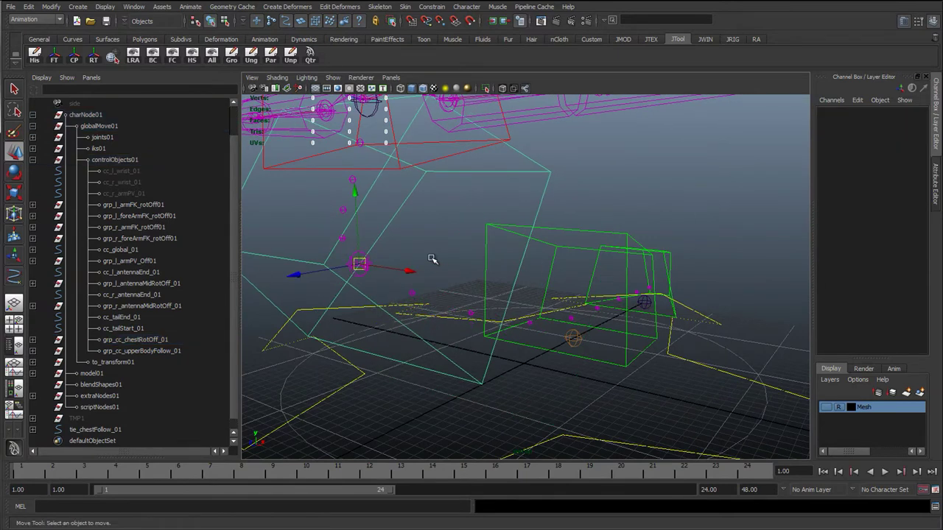
{"action": "left_click", "coordinate": [482, 171]}
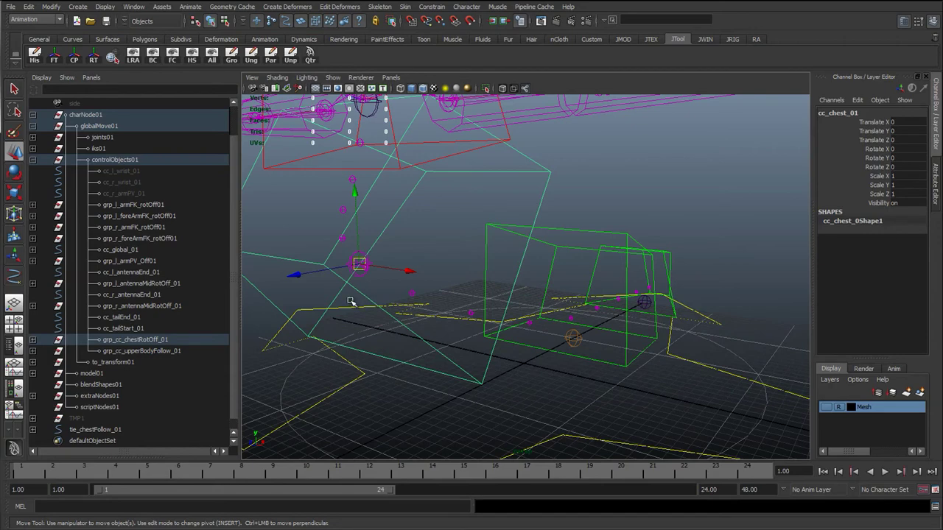
{"action": "scroll", "coordinate": [477, 298], "scroll_direction": "up", "scroll_amount": 3}
{"action": "key", "text": "q"}
{"action": "scroll", "coordinate": [339, 269], "scroll_direction": "up", "scroll_amount": 5}
{"action": "left_click", "coordinate": [418, 252]}
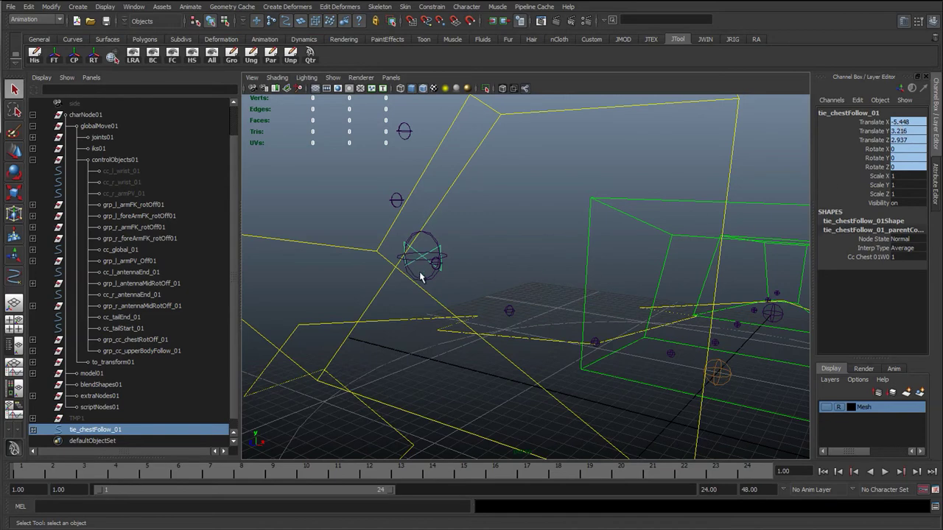
{"action": "left_click_drag", "start_coordinate": [385, 253], "coordinate": [463, 166], "text": "alt"}
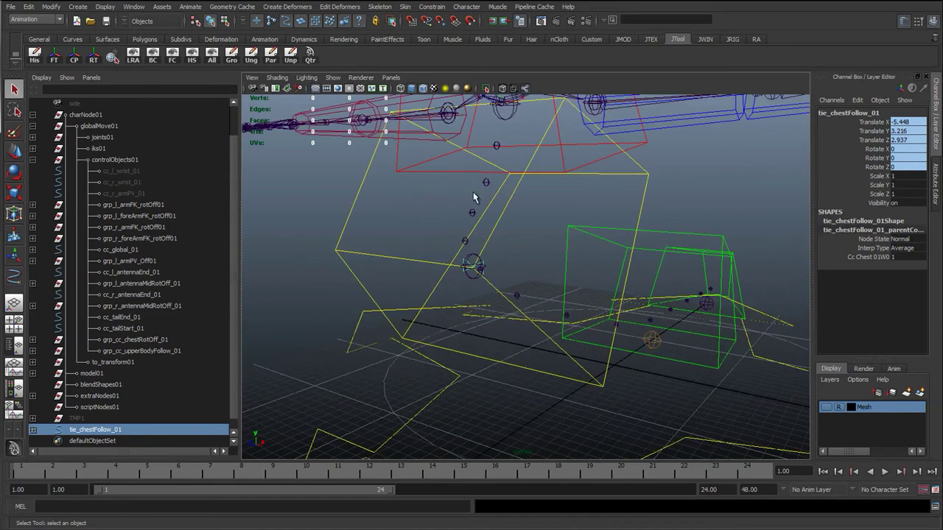
- Undo the test move of grp_cc_chestRotOff_01
{"action": "left_click_drag", "start_coordinate": [543, 305], "coordinate": [482, 315], "text": "alt"}
{"action": "key", "text": "z"}
{"action": "key", "text": "z"}
{"action": "key", "text": "z"}
{"action": "key", "text": "z"}
{"action": "key", "text": "z"}
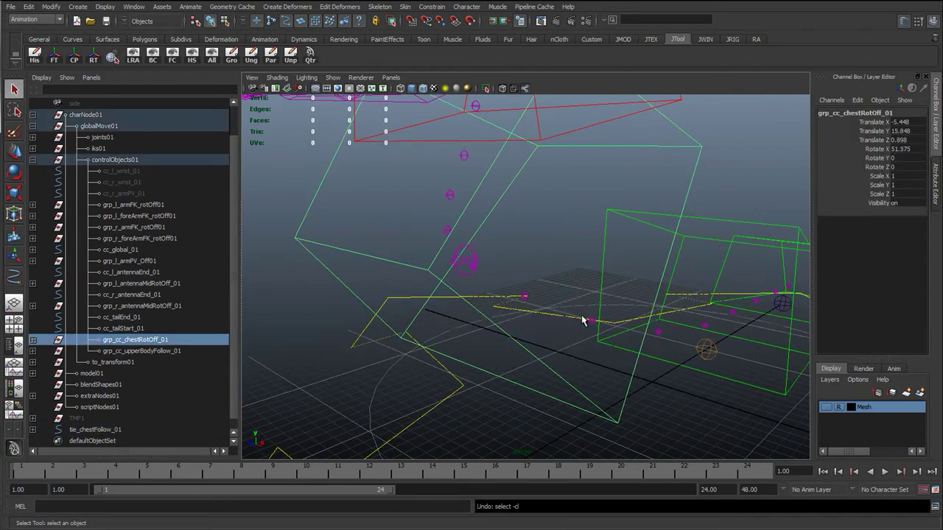
{"action": "key", "text": "z"}
{"action": "key", "text": "z"}
{"action": "key", "text": "z"}
{"action": "key", "text": "z"}
{"action": "key", "text": "z"}
{"action": "key", "text": "z"}
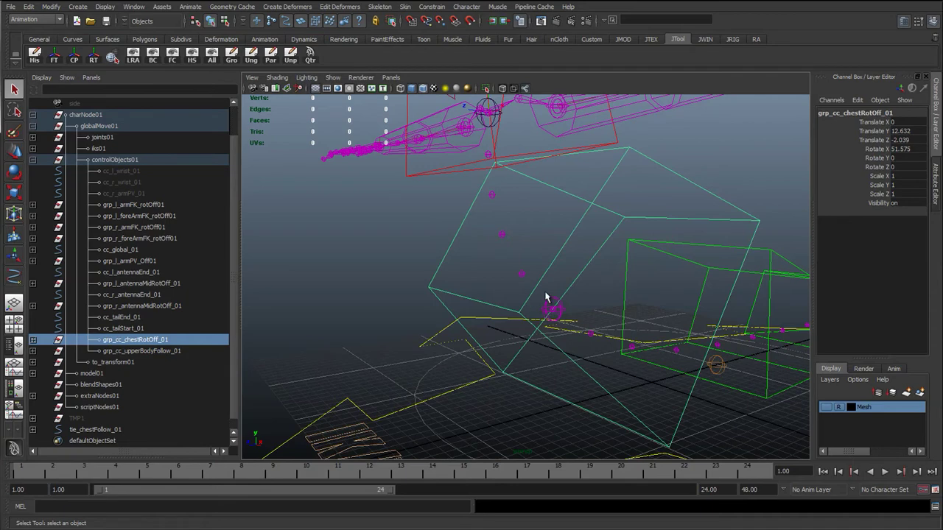
- Select only the tie_chestFollow_01 curve at the chest joint in the viewport
{"action": "left_click_drag", "start_coordinate": [534, 331], "coordinate": [433, 185], "text": "alt"}
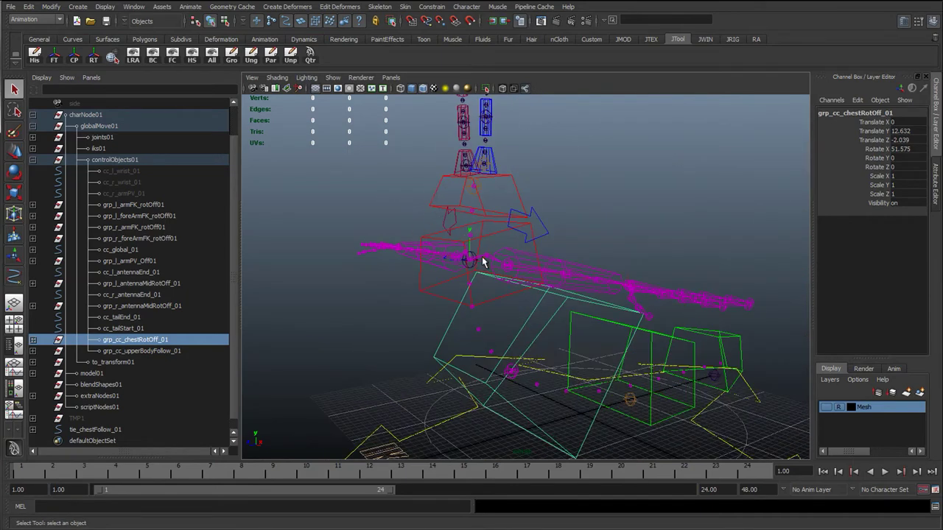
{"action": "left_click", "coordinate": [408, 326]}
{"action": "scroll", "coordinate": [442, 331], "scroll_direction": "up", "scroll_amount": 3}
{"action": "middle_click_drag", "start_coordinate": [467, 280], "coordinate": [479, 251], "text": "alt"}
{"action": "middle_click_drag", "start_coordinate": [555, 373], "coordinate": [513, 294], "text": "alt"}
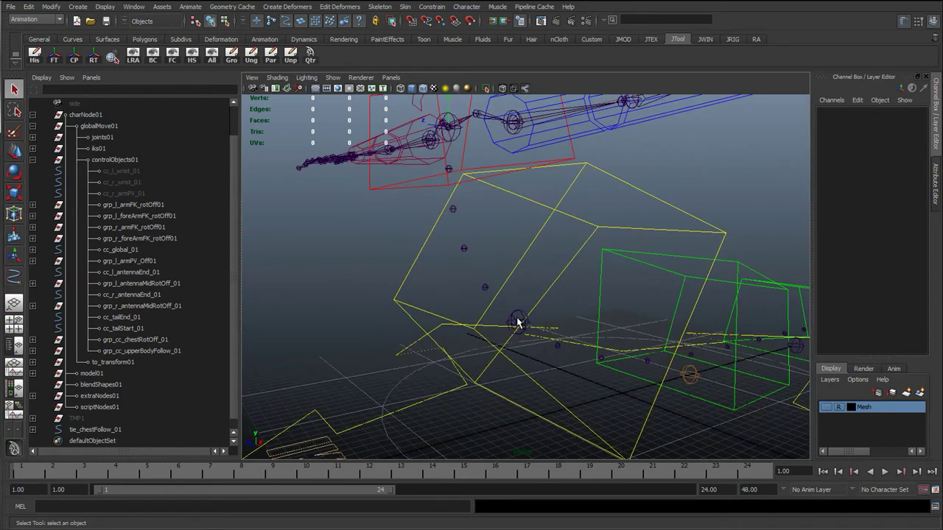
{"action": "left_click", "coordinate": [518, 322]}
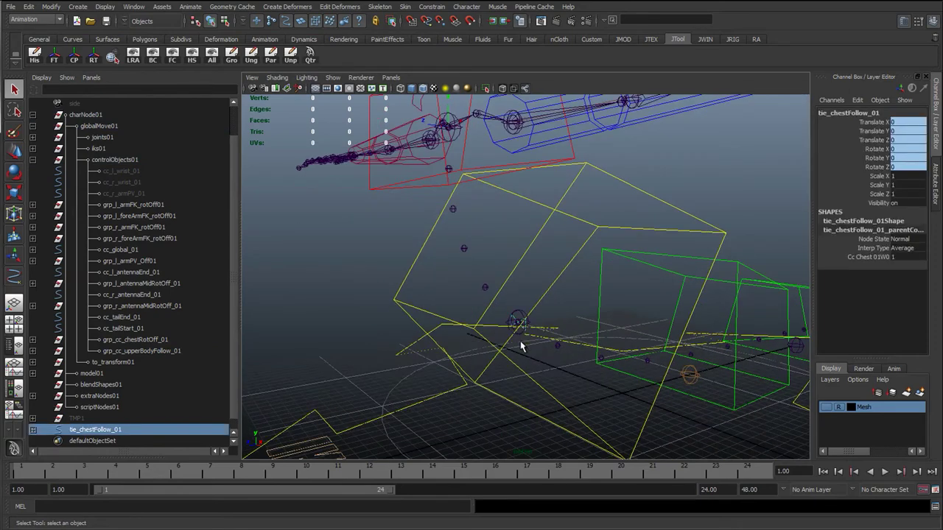
{"action": "scroll", "coordinate": [518, 339], "scroll_direction": "up", "scroll_amount": 2}
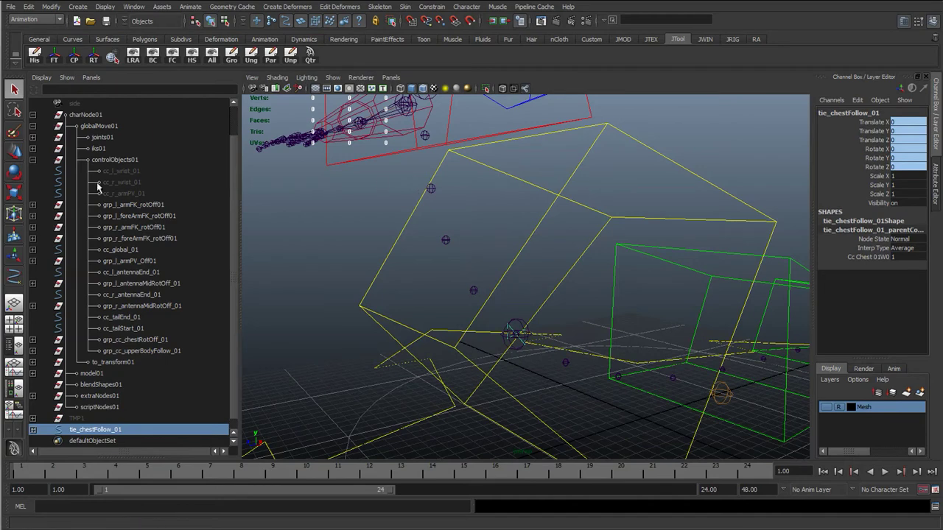
- Bring up the Hypershade and add the selected tie_chestFollow_01 curve to its work area graph
{"action": "left_click_drag", "start_coordinate": [0, 184], "coordinate": [328, 109]}
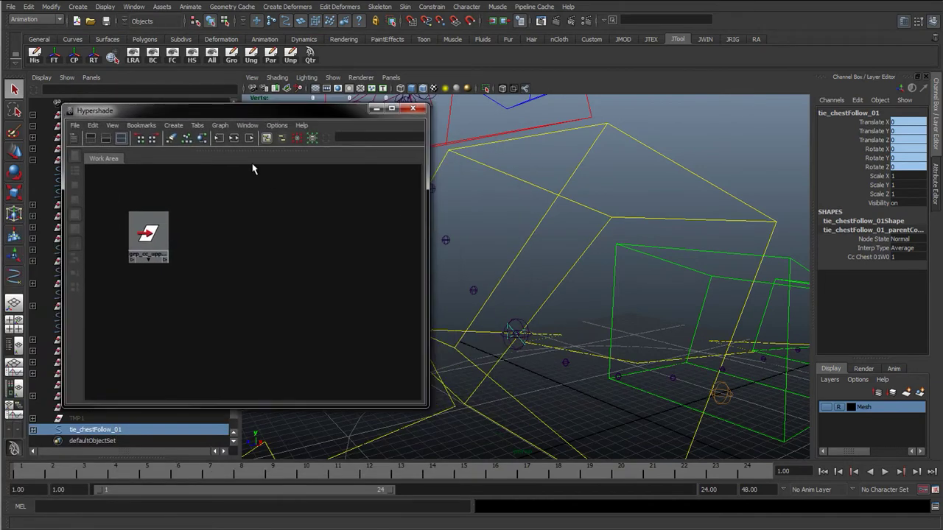
{"action": "left_click", "coordinate": [219, 125]}
{"action": "left_click", "coordinate": [250, 209]}
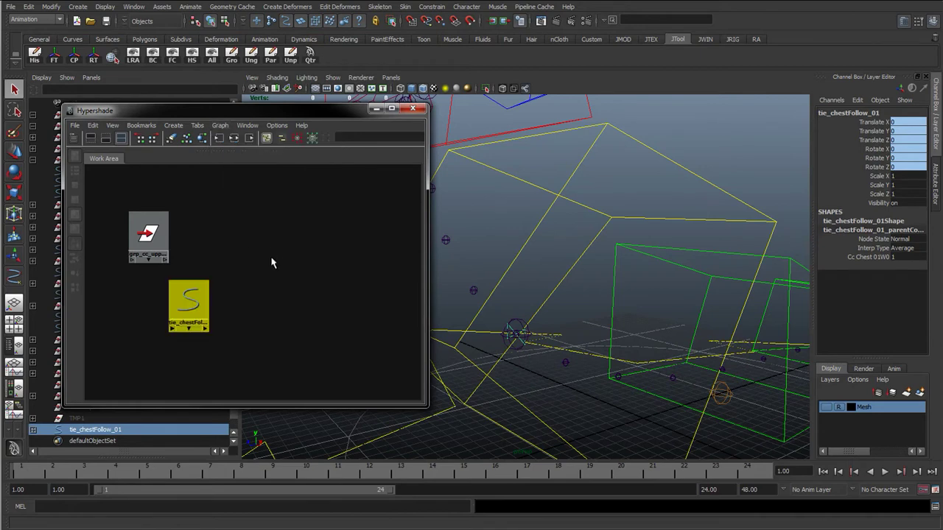
- Spread the Hypershade nodes apart, with tie_chestFollow_01 at the graph's upper left and grp_cc_upperBodyFollow_01 at its lower right
{"action": "left_click_drag", "start_coordinate": [249, 243], "coordinate": [263, 231]}
{"action": "left_click_drag", "start_coordinate": [160, 240], "coordinate": [238, 324]}
{"action": "left_click_drag", "start_coordinate": [271, 248], "coordinate": [114, 201]}
{"action": "left_click_drag", "start_coordinate": [225, 316], "coordinate": [385, 349]}
{"action": "right_click_drag", "start_coordinate": [587, 275], "coordinate": [515, 272], "text": "alt"}
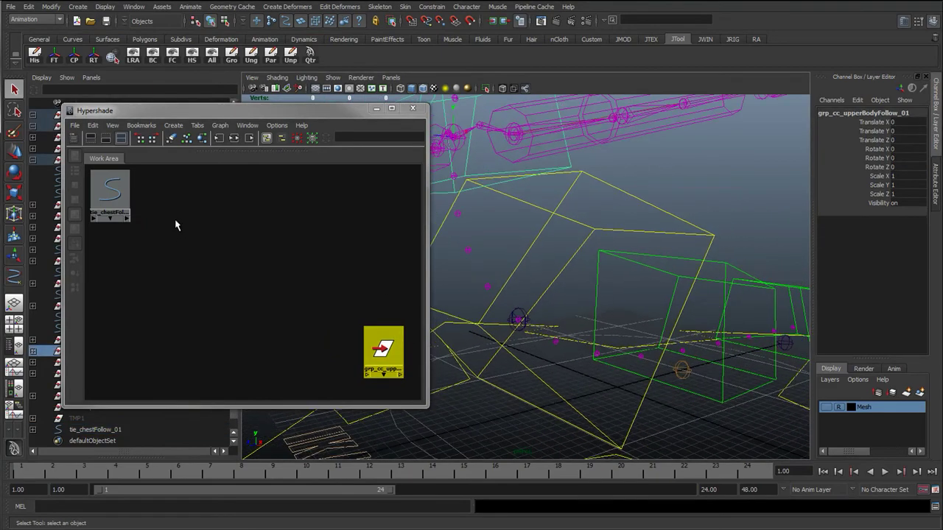
{"action": "middle_click_drag", "start_coordinate": [526, 248], "coordinate": [615, 282], "text": "alt"}
{"action": "right_click_drag", "start_coordinate": [614, 282], "coordinate": [498, 270], "text": "alt"}
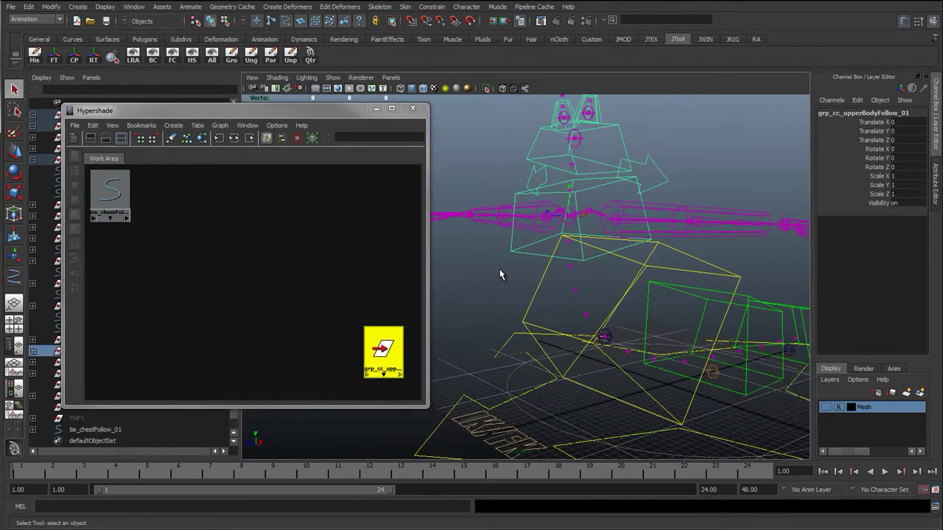
{"action": "left_click", "coordinate": [498, 269]}
{"action": "left_click", "coordinate": [382, 352]}
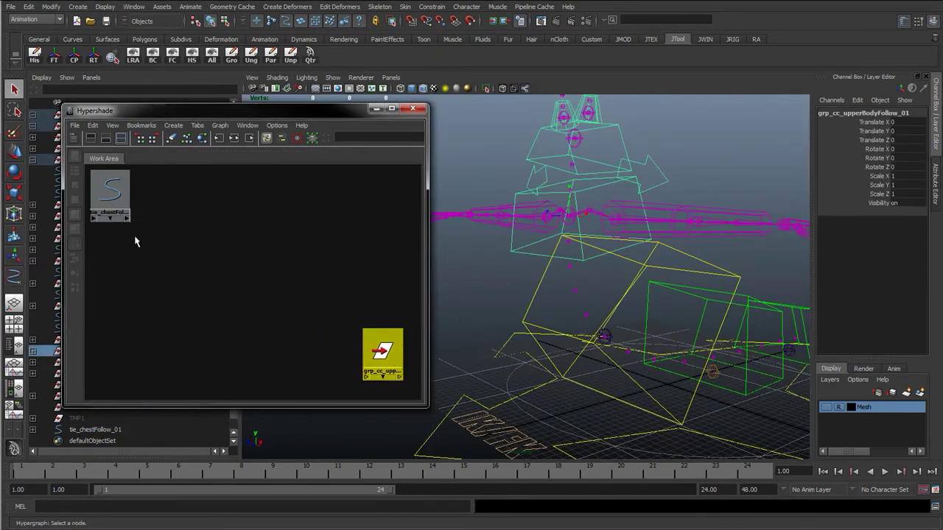
{"action": "left_click", "coordinate": [111, 193]}
{"action": "left_click", "coordinate": [500, 294]}
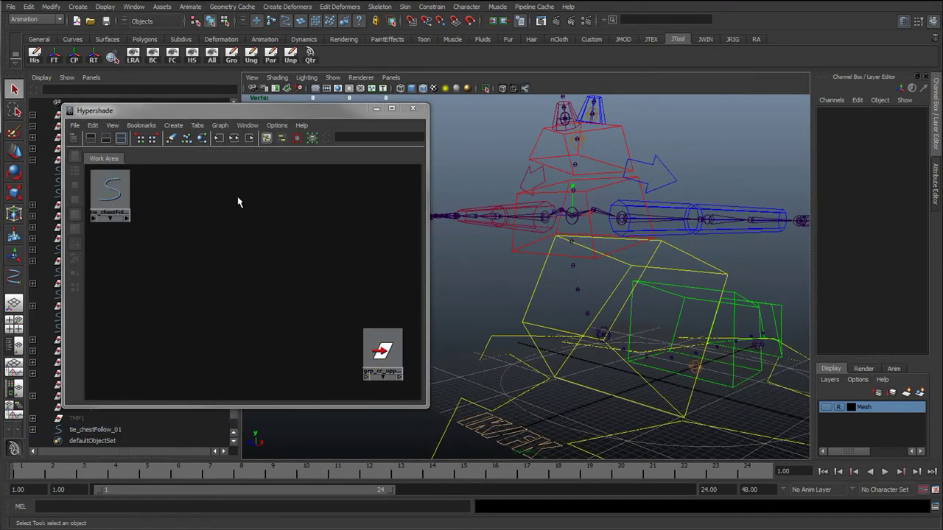
- Create a Blend Colors node and a +/- Average node in the Hypershade work area
{"action": "left_click", "coordinate": [76, 138]}
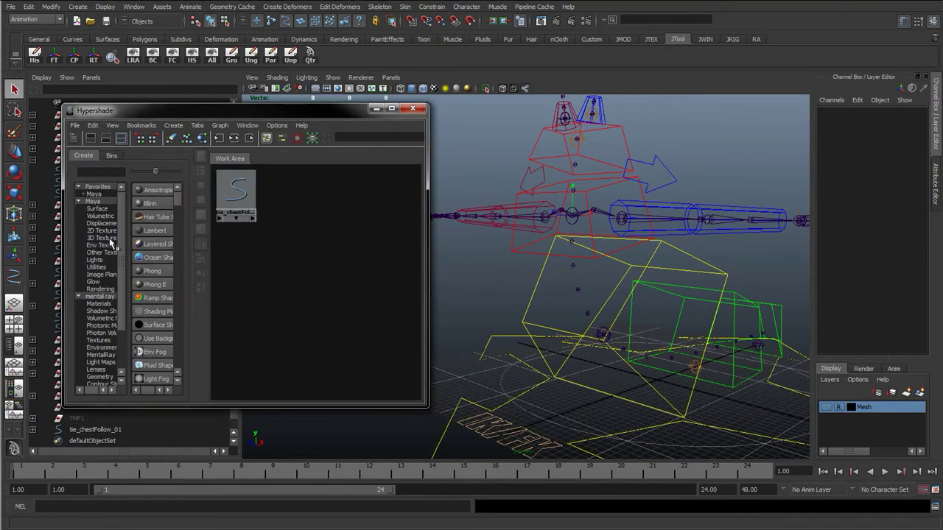
{"action": "left_click", "coordinate": [99, 172]}
{"action": "type", "text": "bl"}
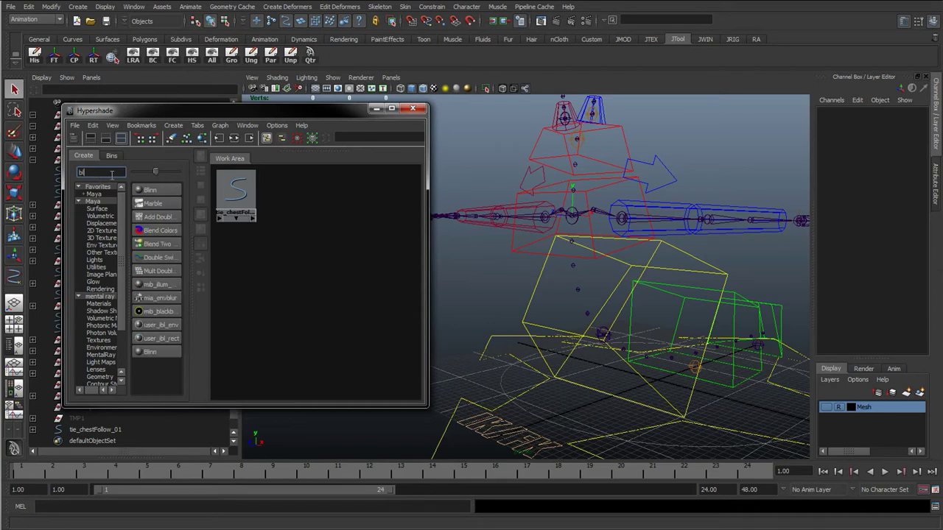
{"action": "left_click", "coordinate": [160, 229]}
{"action": "left_click_drag", "start_coordinate": [96, 174], "coordinate": [25, 186]}
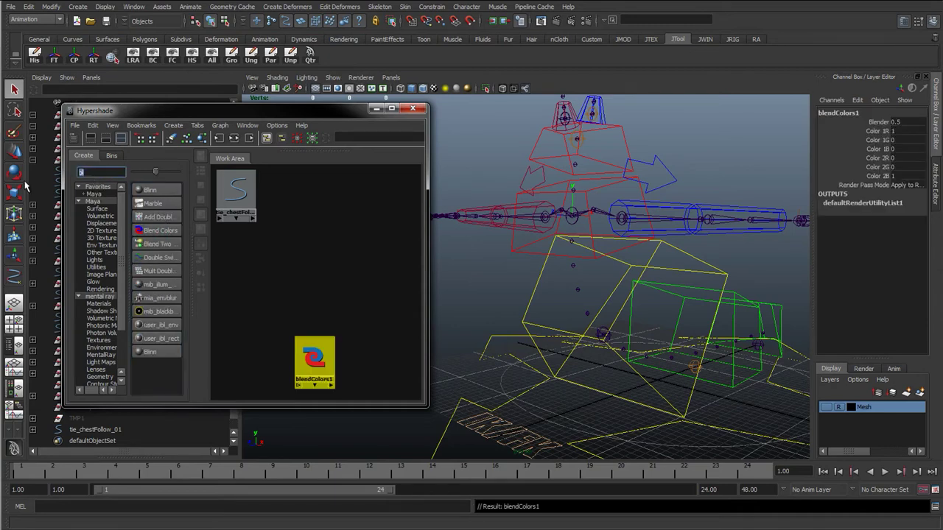
{"action": "type", "text": "av"}
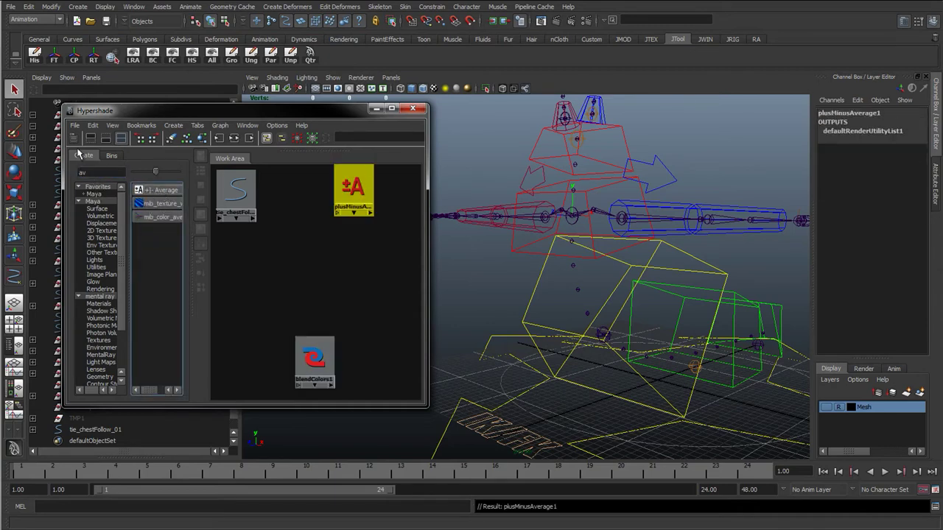
{"action": "left_click", "coordinate": [72, 138]}
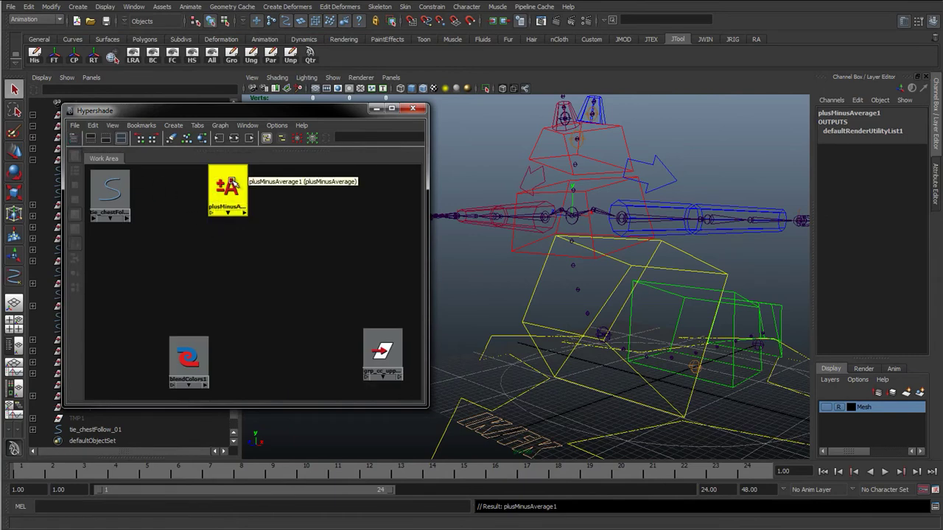
- Duplicate the Blend Colors node and line up both blend nodes above the plusMinusAverage node
{"action": "left_click_drag", "start_coordinate": [236, 181], "coordinate": [290, 324]}
{"action": "left_click_drag", "start_coordinate": [188, 357], "coordinate": [203, 249]}
{"action": "left_click_drag", "start_coordinate": [284, 331], "coordinate": [246, 358]}
{"action": "left_click", "coordinate": [213, 262]}
{"action": "key", "text": "ctrl+d"}
{"action": "left_click_drag", "start_coordinate": [229, 258], "coordinate": [246, 265]}
- Set all Color 1 and Color 2 RGB channels of both Blend Colors nodes to 0
{"action": "left_click_drag", "start_coordinate": [179, 220], "coordinate": [258, 267]}
{"action": "left_click_drag", "start_coordinate": [898, 131], "coordinate": [899, 174]}
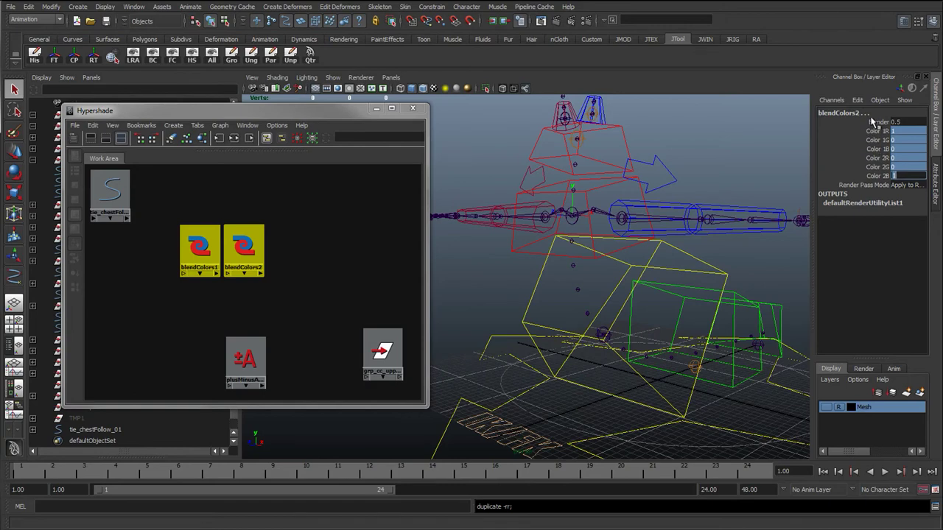
{"action": "type", "text": "0"}
{"action": "key", "text": "Return"}
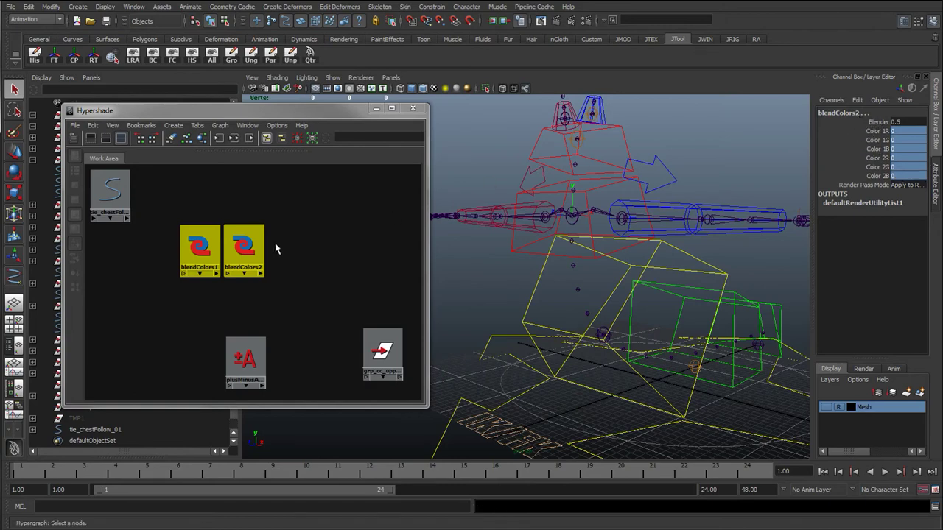
- Examine the Color 1 and Color 2 channels of blendColors1 in turn
{"action": "left_click", "coordinate": [276, 249]}
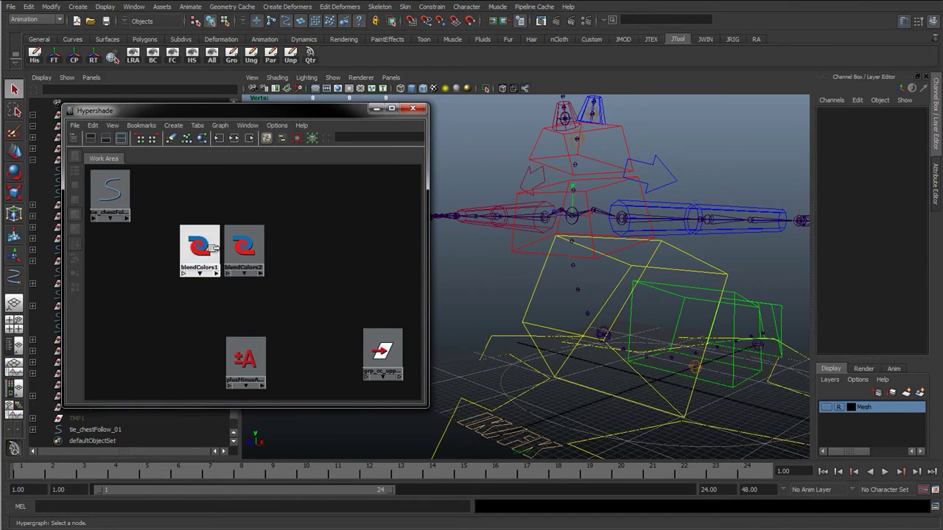
{"action": "left_click", "coordinate": [199, 247]}
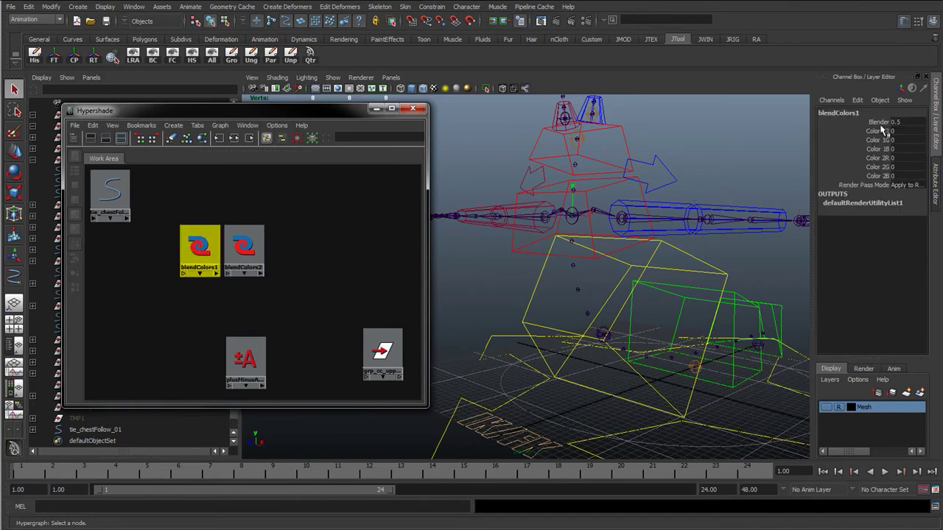
{"action": "left_click_drag", "start_coordinate": [878, 148], "coordinate": [874, 127]}
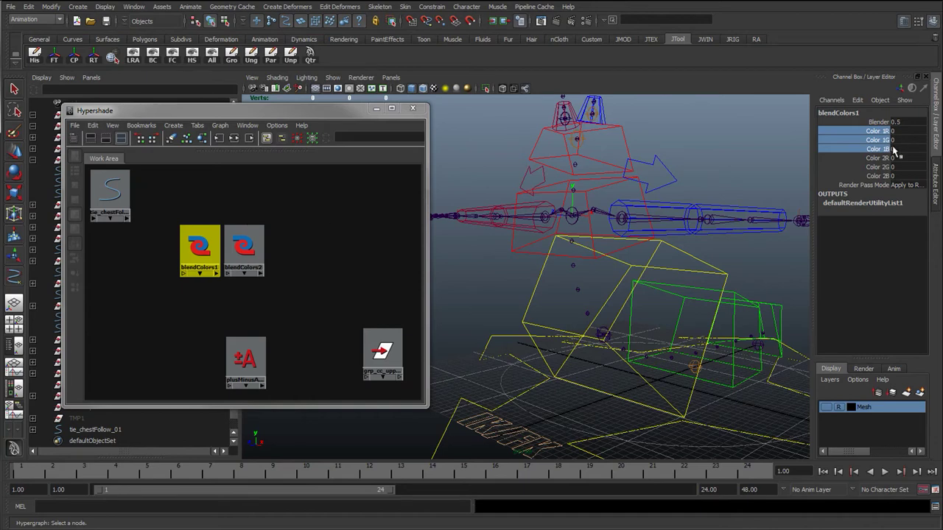
{"action": "mouse_move", "coordinate": [888, 158]}
{"action": "left_mouse_down"}
{"action": "mouse_move", "coordinate": [886, 177]}
{"action": "mouse_move", "coordinate": [898, 155]}
{"action": "left_mouse_up"}
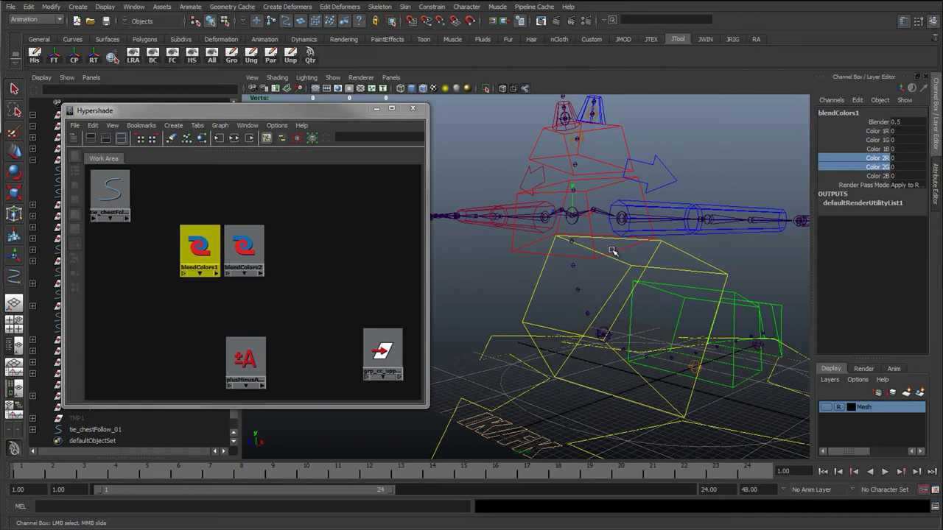
- Arrange the graph vertically: tie_chestFollow_01 above the two blend nodes, with plusMinusAverage1 and grp_cc_upperBodyFollow_01 below them
{"action": "left_click_drag", "start_coordinate": [241, 353], "coordinate": [245, 309]}
{"action": "left_click_drag", "start_coordinate": [377, 355], "coordinate": [231, 376]}
{"action": "scroll", "coordinate": [309, 337], "scroll_direction": "down", "scroll_amount": 2}
{"action": "middle_click_drag", "start_coordinate": [251, 343], "coordinate": [280, 325], "text": "alt"}
{"action": "left_click_drag", "start_coordinate": [280, 324], "coordinate": [260, 345]}
{"action": "left_click_drag", "start_coordinate": [279, 296], "coordinate": [249, 311]}
{"action": "left_click_drag", "start_coordinate": [179, 211], "coordinate": [253, 184]}
{"action": "left_click", "coordinate": [176, 261]}
{"action": "left_click_drag", "start_coordinate": [236, 234], "coordinate": [255, 237]}
- Connect the translate output of tie_chestFollow_01 to color1 of blendColors1
{"action": "left_click", "coordinate": [262, 197]}
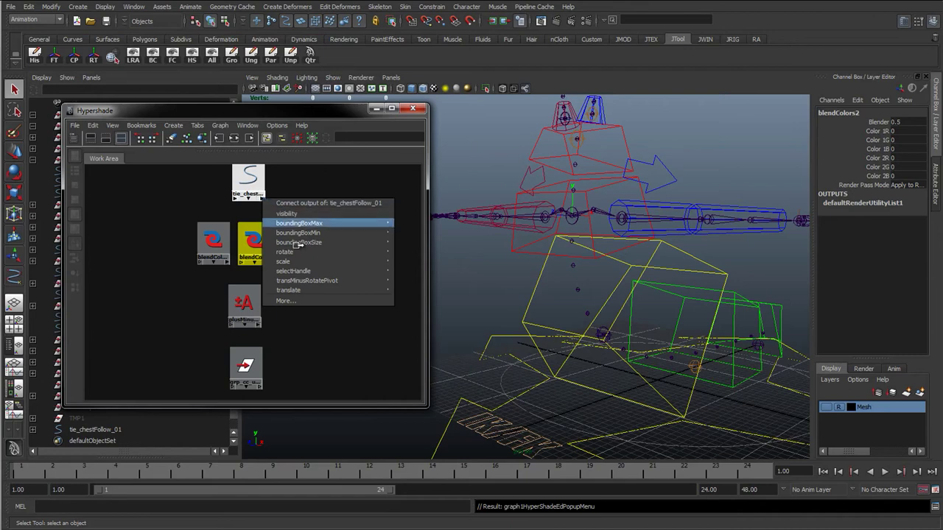
{"action": "mouse_move", "coordinate": [299, 290]}
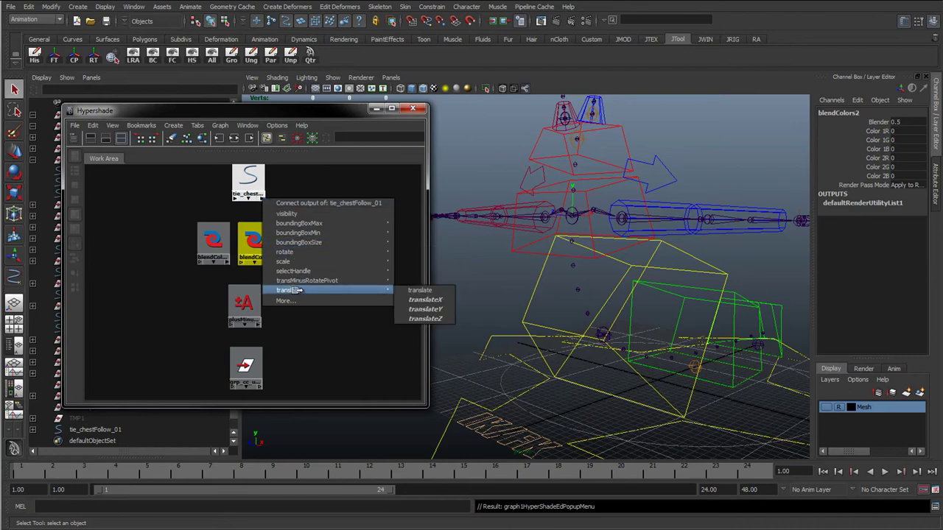
{"action": "left_click", "coordinate": [424, 291]}
{"action": "left_click", "coordinate": [202, 261]}
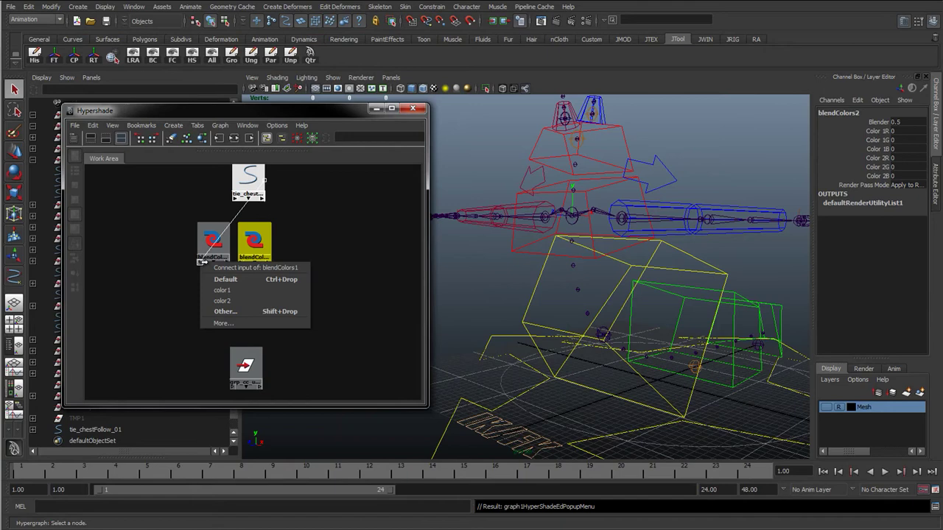
{"action": "left_click", "coordinate": [246, 290]}
- Connect the rotate output of tie_chestFollow_01 to color1 of blendColors2
{"action": "left_click", "coordinate": [259, 197]}
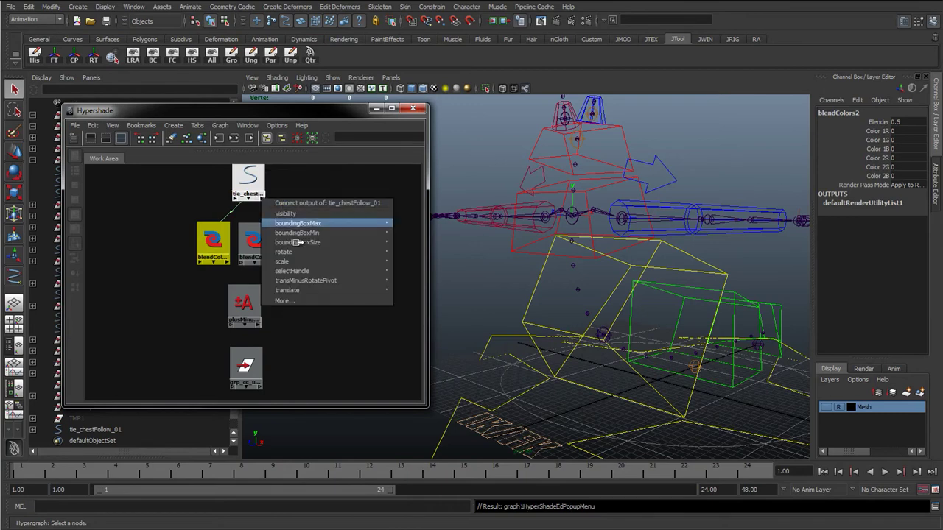
{"action": "mouse_move", "coordinate": [300, 252]}
{"action": "left_click", "coordinate": [406, 251]}
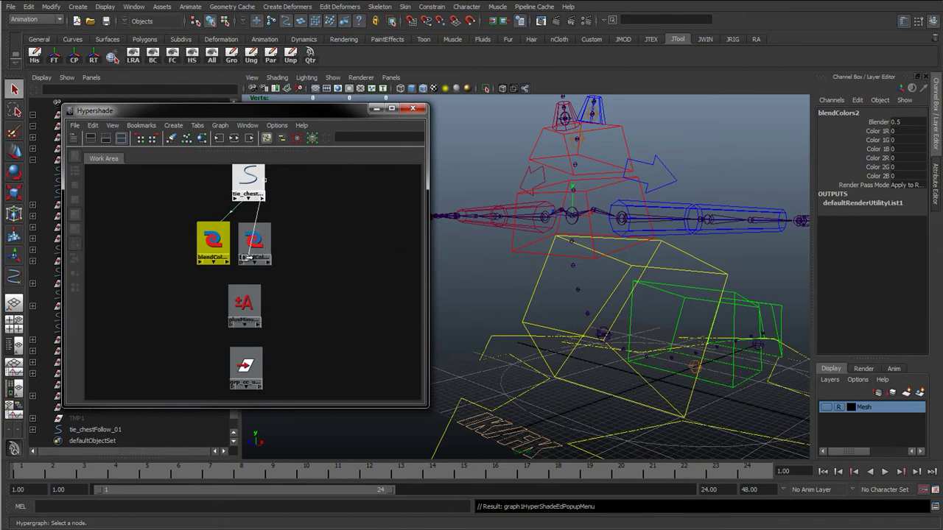
{"action": "left_click", "coordinate": [238, 259]}
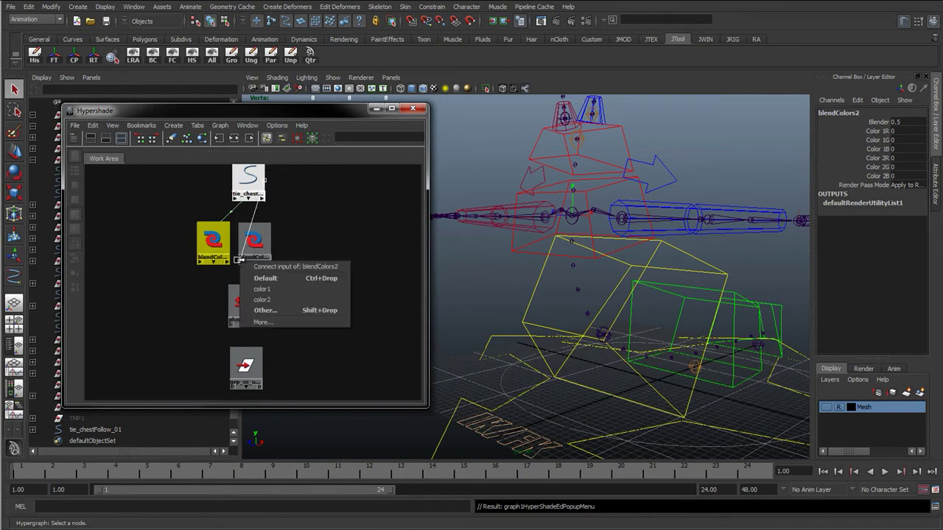
{"action": "left_click", "coordinate": [264, 289]}
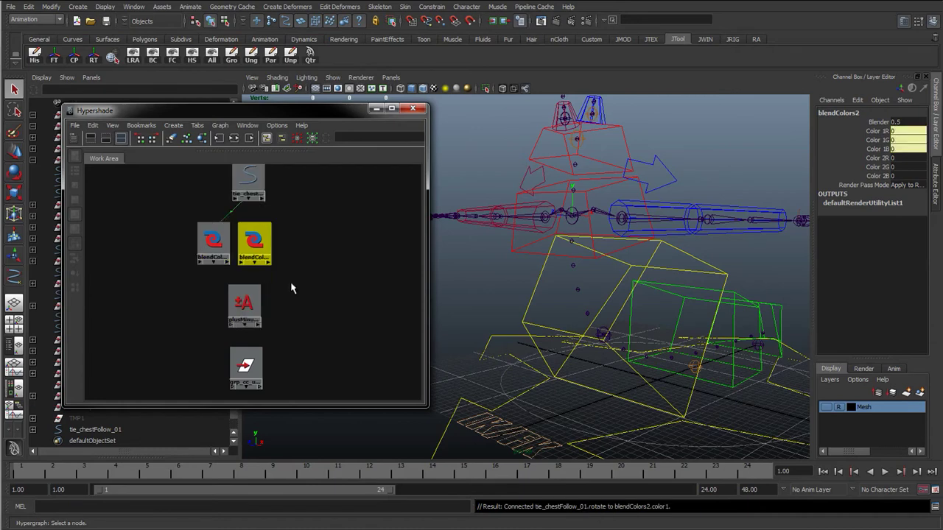
{"action": "left_click", "coordinate": [289, 287]}
{"action": "left_click", "coordinate": [254, 241]}
{"action": "left_click", "coordinate": [204, 284]}
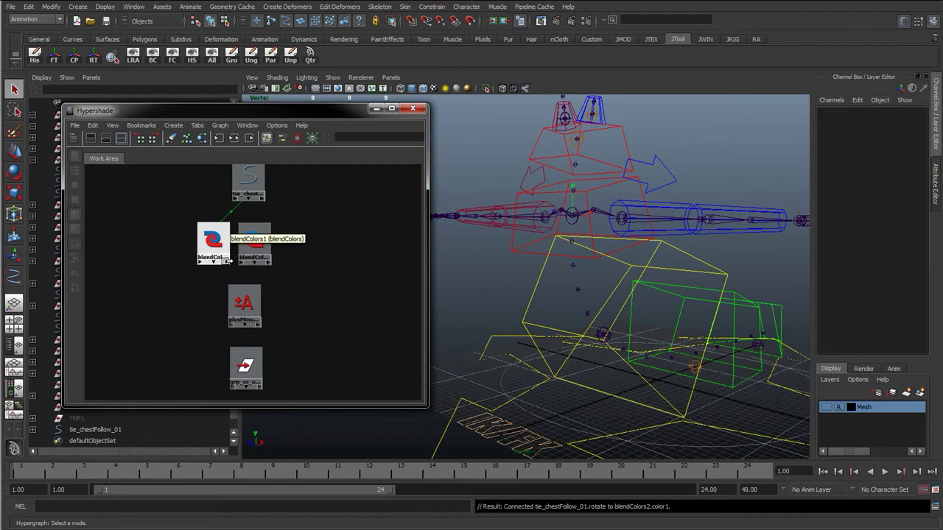
- Connect the output of blendColors1 to the first input3D slot of plusMinusAverage1
{"action": "left_click", "coordinate": [227, 262]}
{"action": "mouse_move", "coordinate": [249, 275]}
{"action": "left_click", "coordinate": [361, 276]}
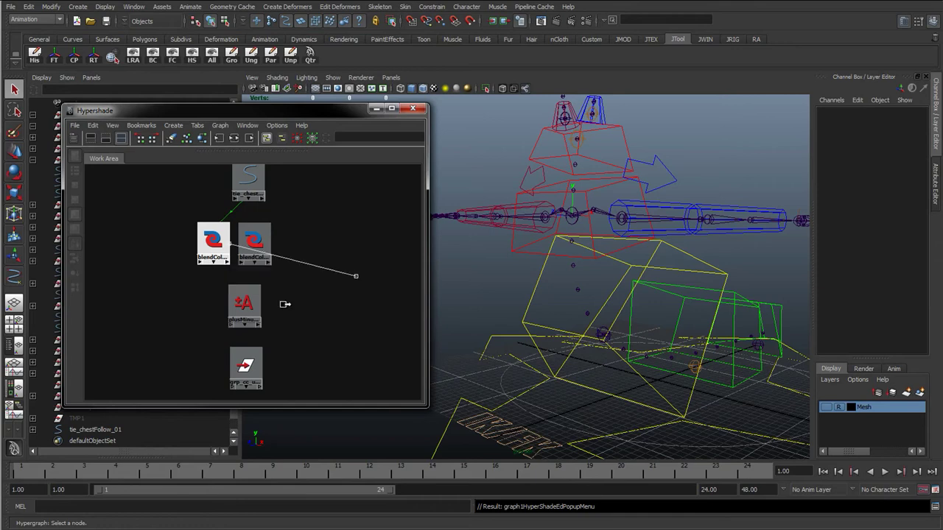
{"action": "left_click", "coordinate": [230, 325]}
{"action": "mouse_move", "coordinate": [274, 355]}
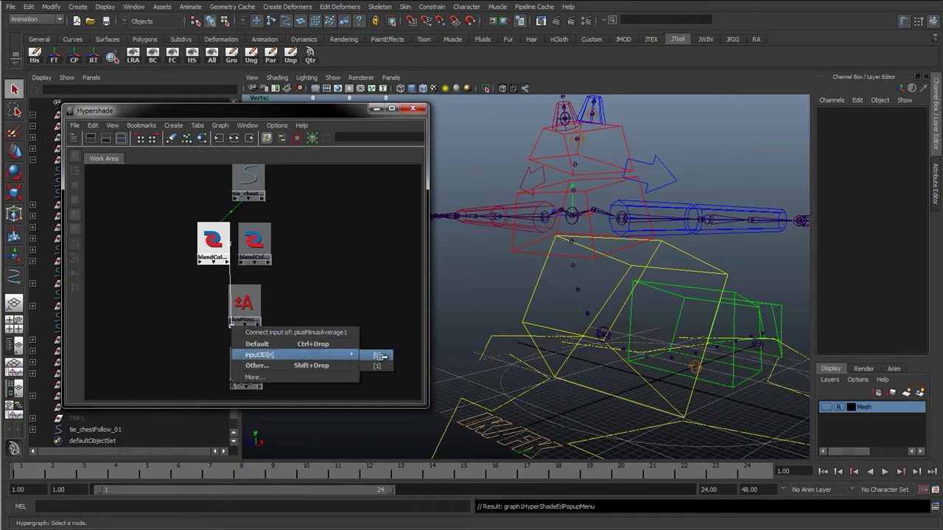
{"action": "left_click", "coordinate": [379, 356]}
{"action": "left_click", "coordinate": [277, 274]}
- Move plusMinusAverage1 under blendColors1 and duplicate it for the second blend node
{"action": "left_click", "coordinate": [244, 308]}
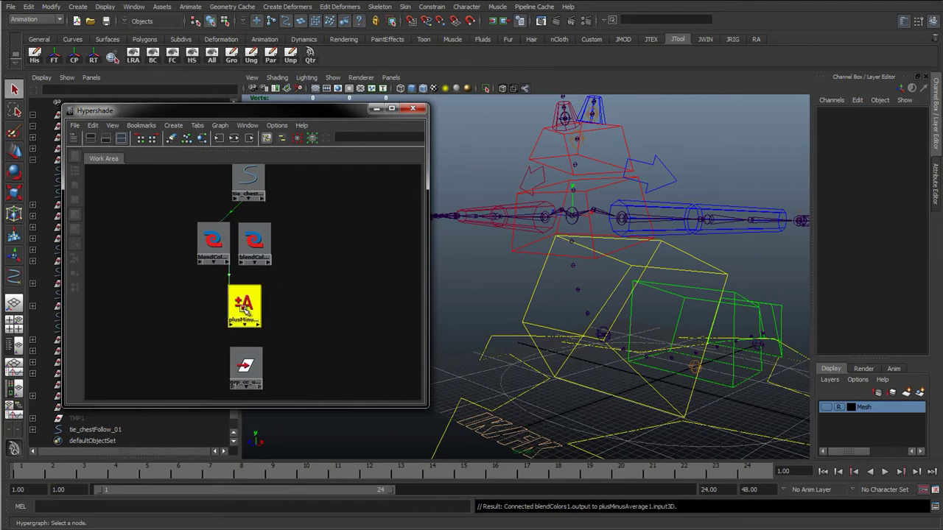
{"action": "left_click_drag", "start_coordinate": [244, 309], "coordinate": [213, 308]}
{"action": "key", "text": "ctrl+d"}
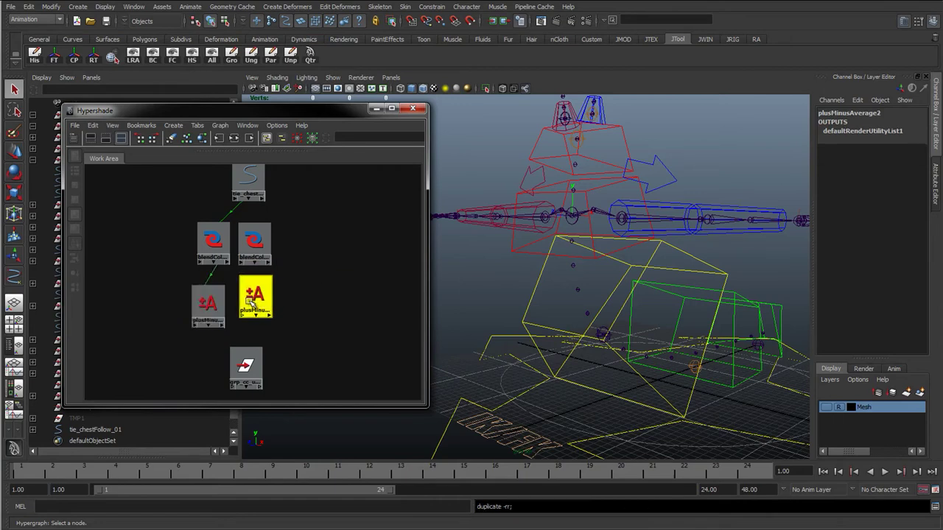
- Connect the output of blendColors2 to the first input3D slot of plusMinusAverage2
{"action": "left_click", "coordinate": [274, 261]}
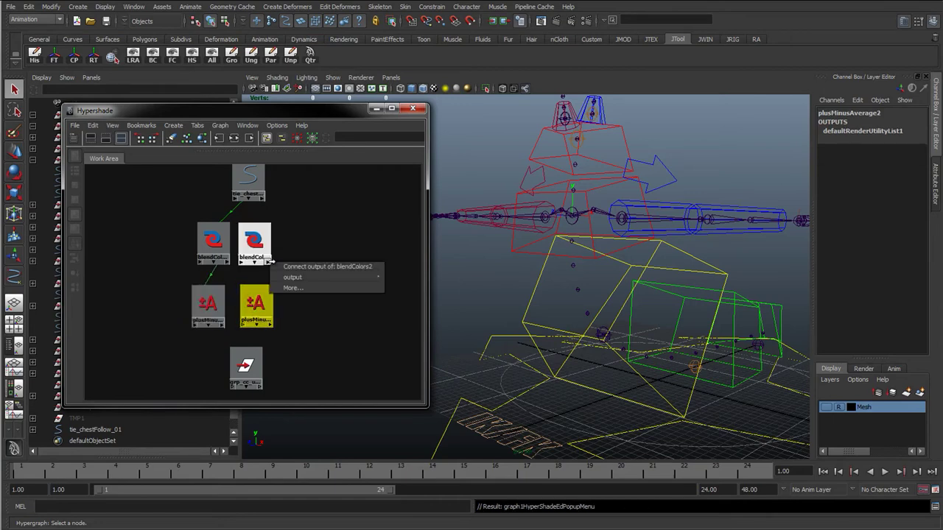
{"action": "mouse_move", "coordinate": [302, 277]}
{"action": "left_click", "coordinate": [405, 275]}
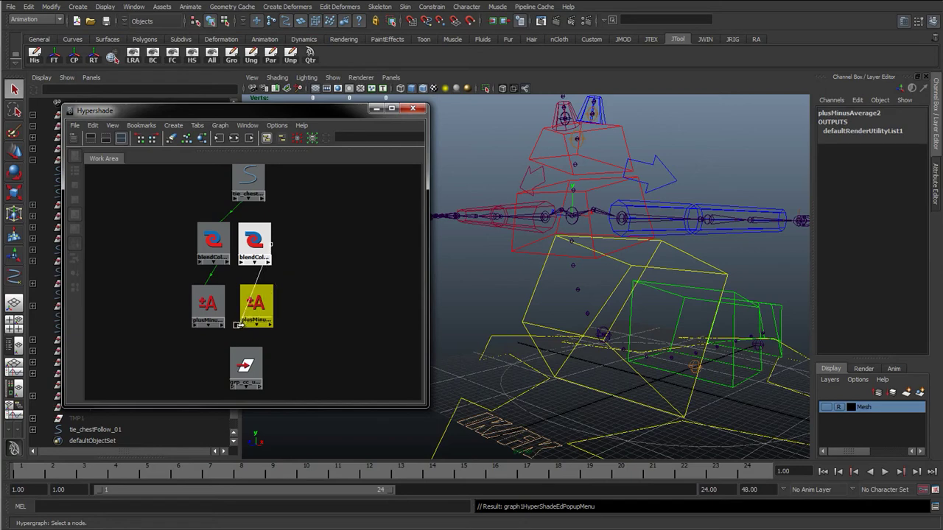
{"action": "right_click", "coordinate": [240, 326]}
{"action": "left_click", "coordinate": [243, 325]}
{"action": "mouse_move", "coordinate": [265, 354]}
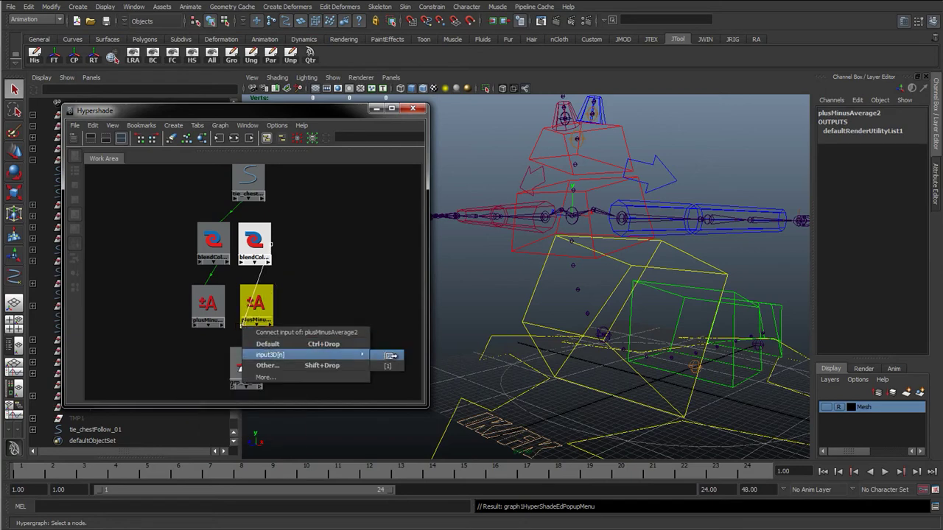
{"action": "left_click", "coordinate": [391, 356]}
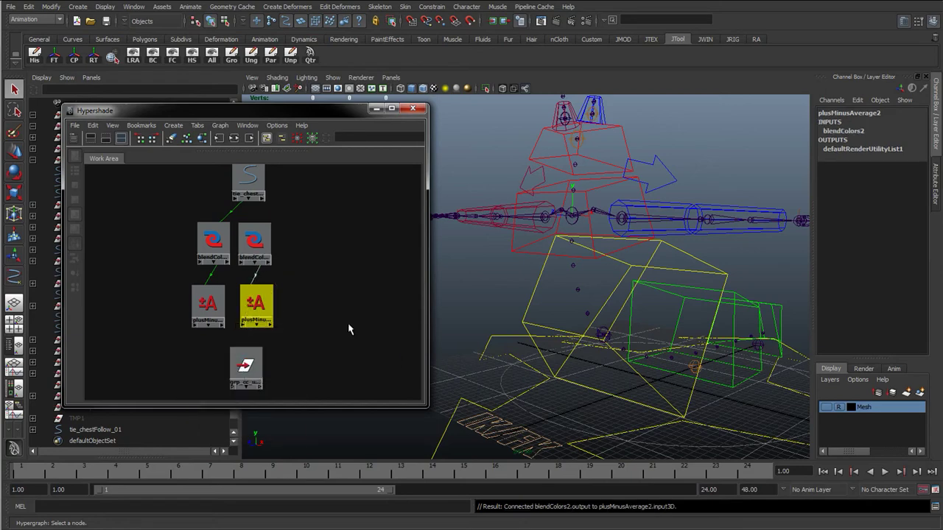
- Space the blend and plusMinusAverage nodes into two separate columns centred between the tie curve and the follow group
{"action": "left_click_drag", "start_coordinate": [287, 236], "coordinate": [254, 303]}
{"action": "left_click_drag", "start_coordinate": [252, 243], "coordinate": [274, 245]}
{"action": "left_click_drag", "start_coordinate": [169, 226], "coordinate": [215, 298]}
{"action": "left_click_drag", "start_coordinate": [213, 251], "coordinate": [289, 237]}
{"action": "left_click", "coordinate": [287, 219]}
- Connect output3D of plusMinusAverage1 to the translate input of grp_cc_upperBodyFollow_01
{"action": "left_click", "coordinate": [236, 338]}
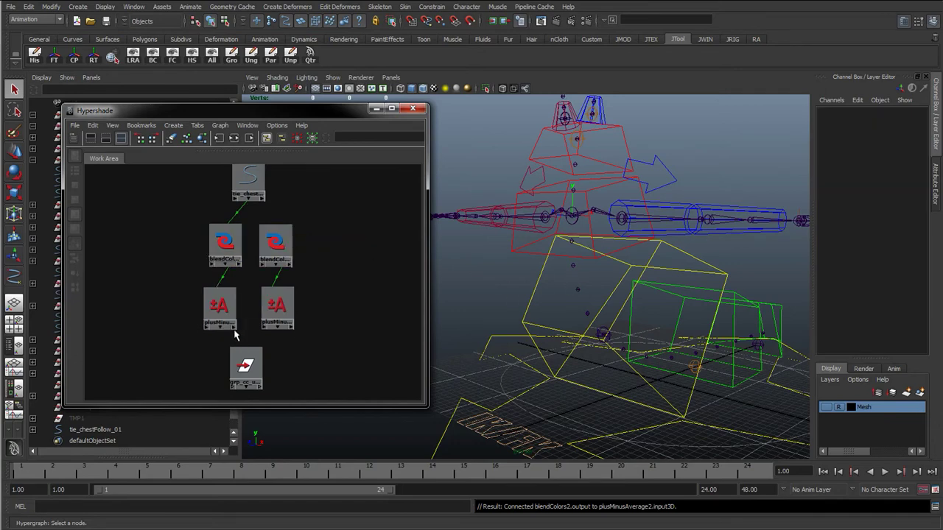
{"action": "left_click", "coordinate": [234, 329]}
{"action": "mouse_move", "coordinate": [363, 357]}
{"action": "left_click", "coordinate": [391, 362]}
{"action": "left_click", "coordinate": [234, 384]}
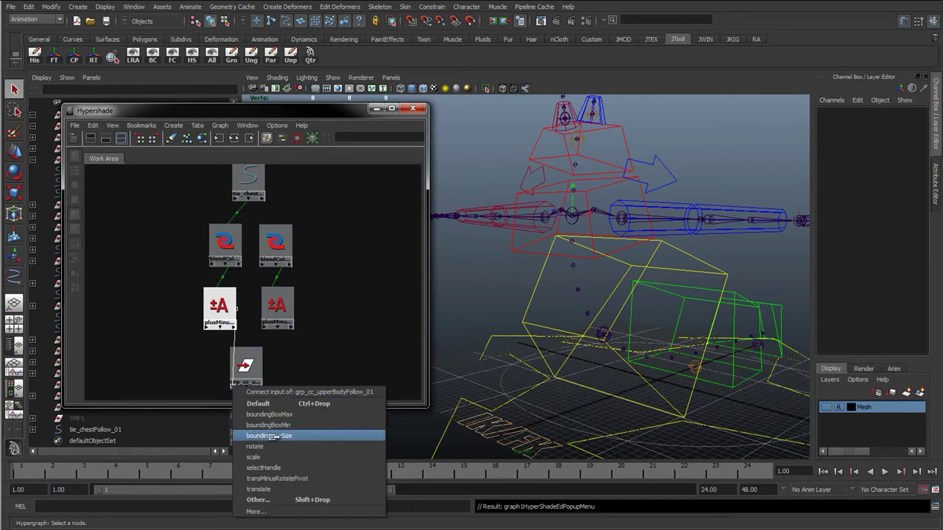
{"action": "left_click", "coordinate": [269, 489]}
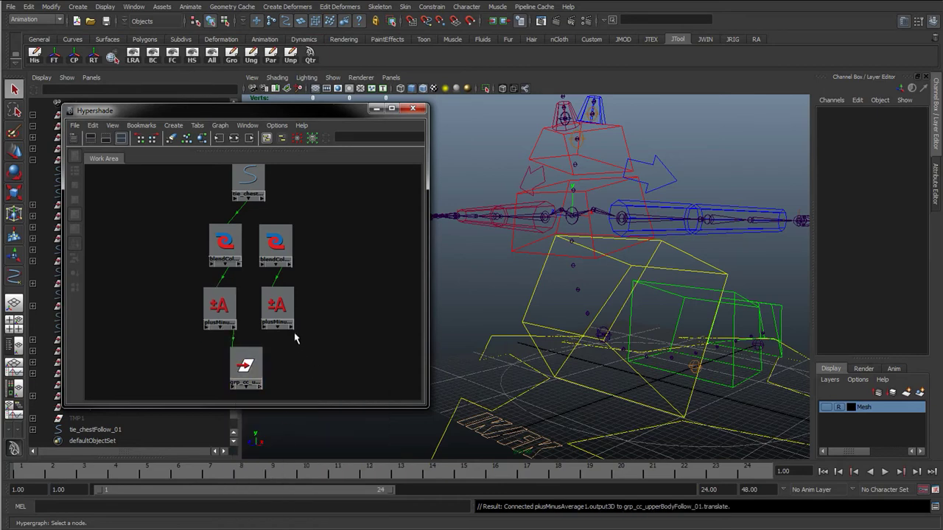
- Connect output3D of plusMinusAverage2 to the rotate input of grp_cc_upperBodyFollow_01
{"action": "left_click", "coordinate": [291, 330]}
{"action": "mouse_move", "coordinate": [343, 361]}
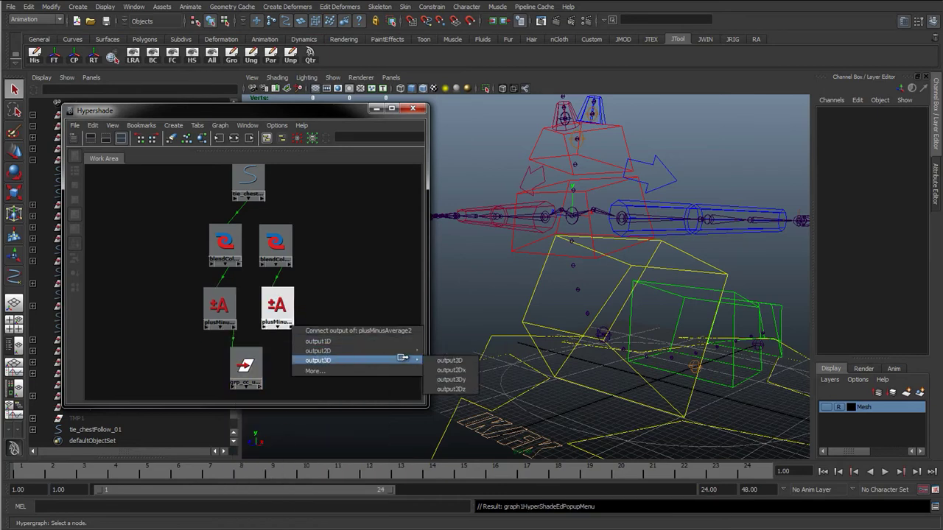
{"action": "left_click", "coordinate": [449, 360]}
{"action": "left_click", "coordinate": [239, 387]}
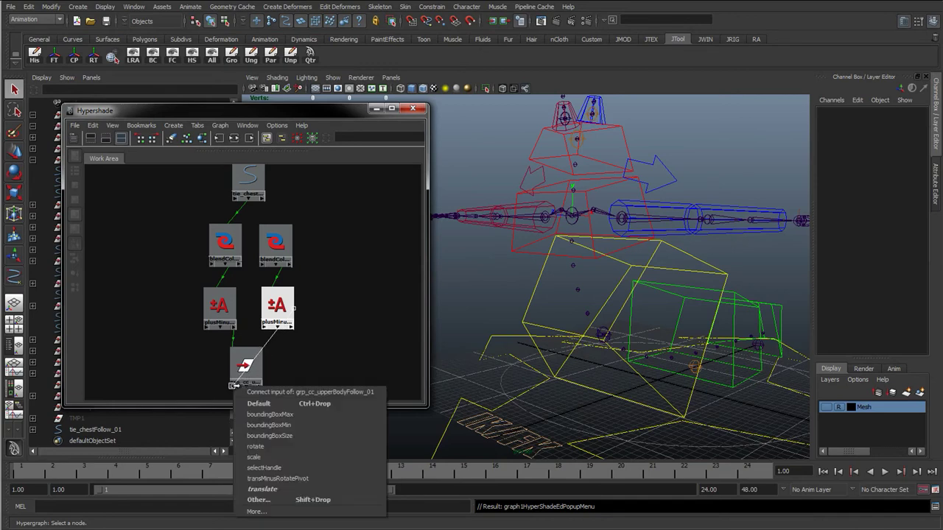
{"action": "left_click", "coordinate": [255, 447]}
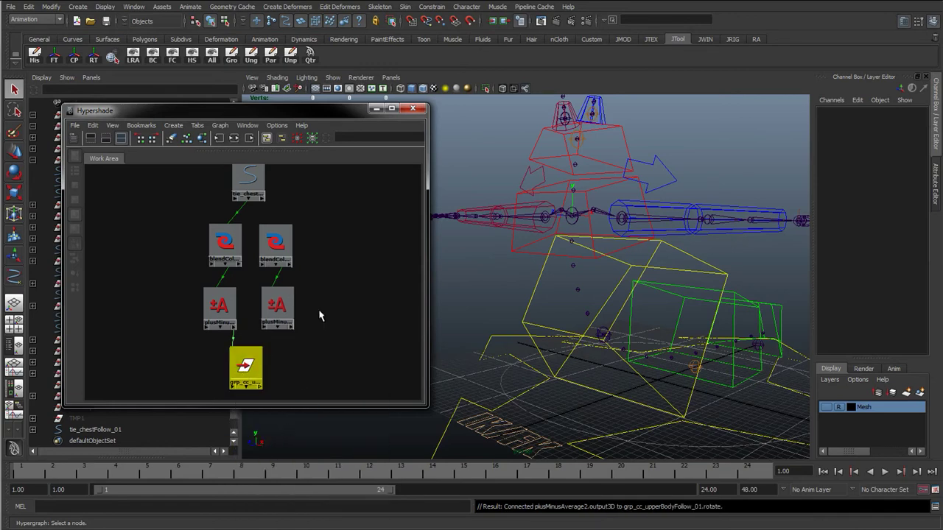
- Set the Blender value of blendColors1 and blendColors2 to 0
{"action": "left_click_drag", "start_coordinate": [178, 244], "coordinate": [307, 238]}
{"action": "left_click", "coordinate": [898, 123]}
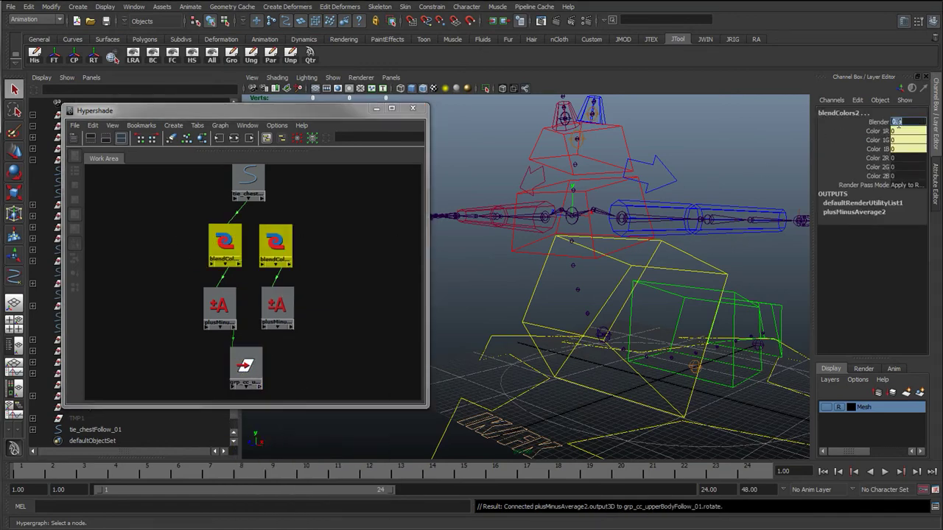
{"action": "key", "text": "Return"}
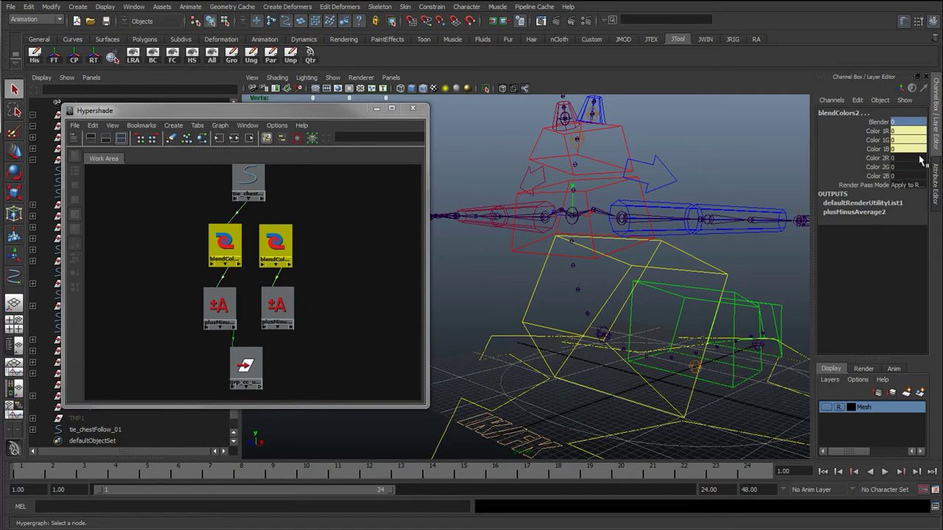
- Try rotating and moving the chest control with both blend nodes off, and undo the trial changes
{"action": "left_click", "coordinate": [593, 232]}
{"action": "key", "text": "w"}
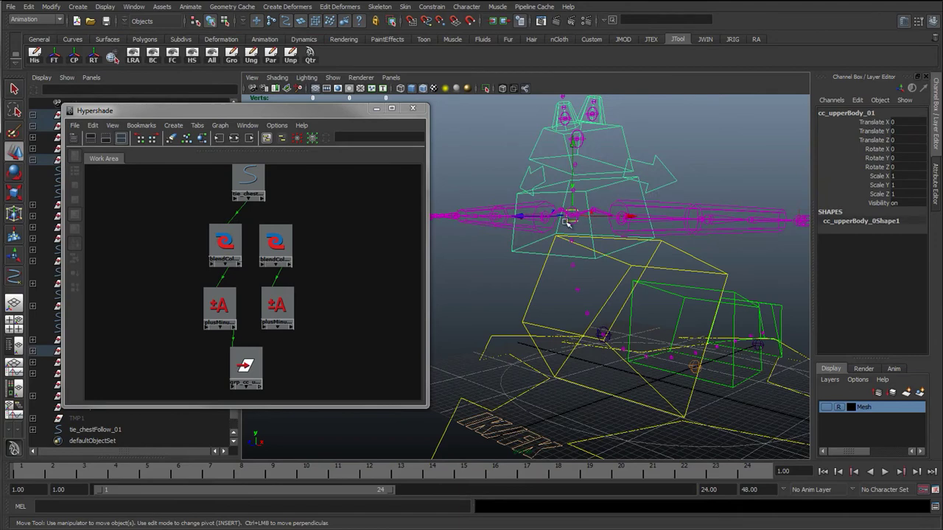
{"action": "left_click", "coordinate": [540, 280]}
{"action": "key", "text": "e"}
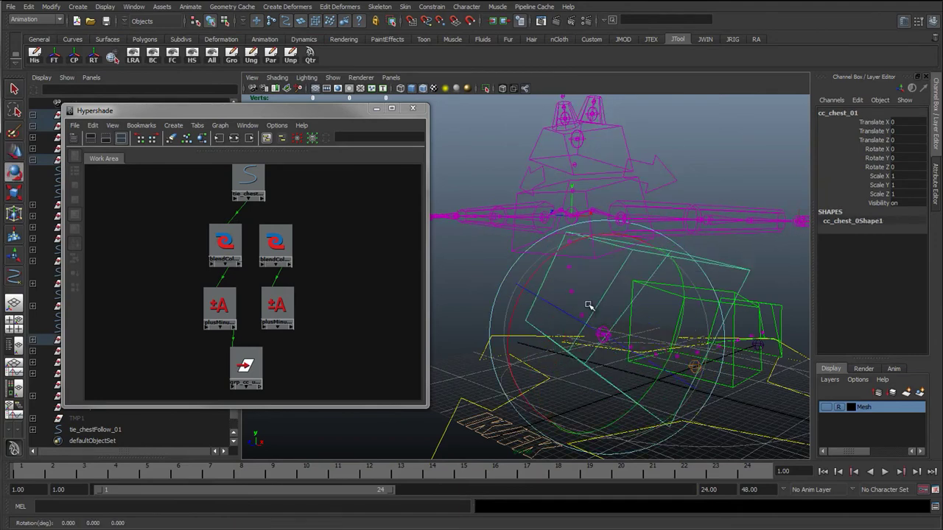
{"action": "left_click_drag", "start_coordinate": [592, 303], "coordinate": [601, 255]}
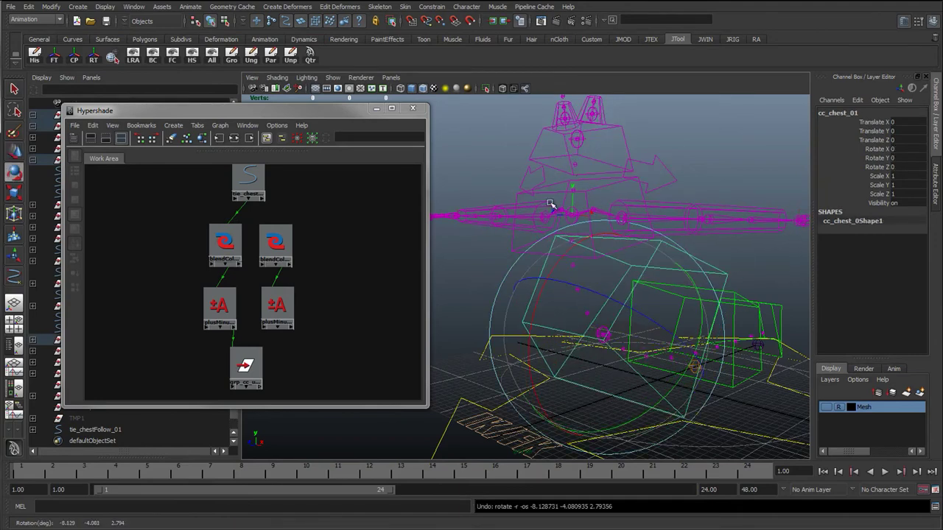
{"action": "middle_click_drag", "start_coordinate": [589, 262], "coordinate": [544, 257], "text": "alt"}
{"action": "left_click_drag", "start_coordinate": [511, 295], "coordinate": [582, 201]}
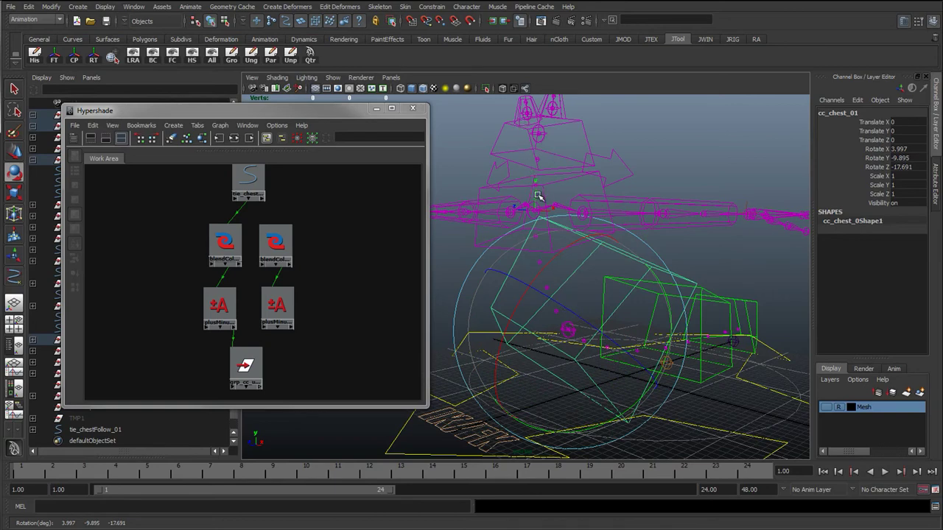
{"action": "left_click_drag", "start_coordinate": [560, 352], "coordinate": [480, 342]}
{"action": "key", "text": "ctrl+z"}
{"action": "key", "text": "w"}
- Scrub the Blender value of both blendColors nodes to 1 and select their Color 1R, 1G and 1B channels
{"action": "left_click_drag", "start_coordinate": [188, 268], "coordinate": [292, 255]}
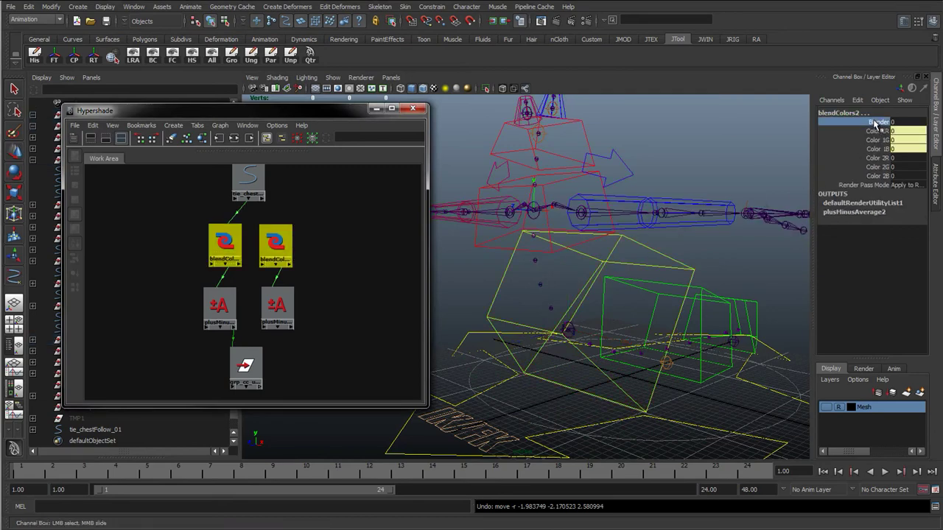
{"action": "left_click", "coordinate": [877, 122]}
{"action": "middle_click_drag", "start_coordinate": [543, 227], "coordinate": [602, 223]}
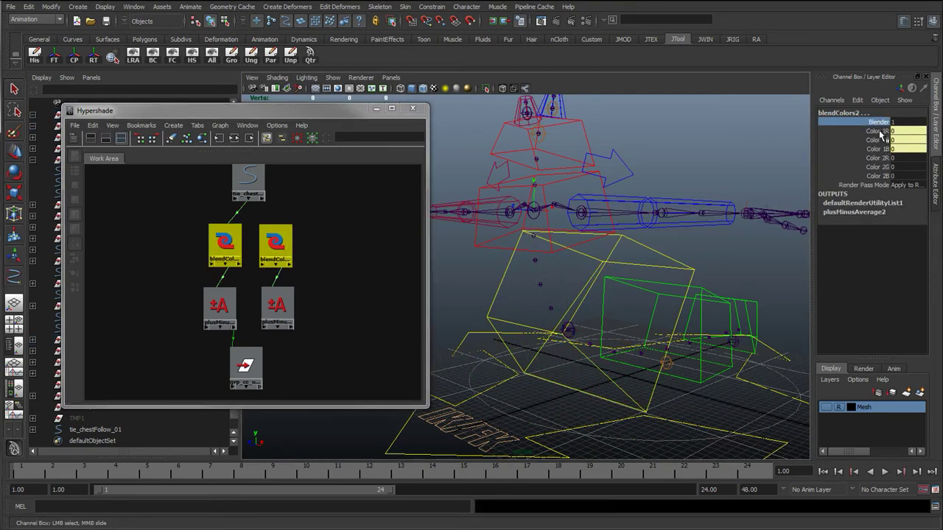
{"action": "left_click_drag", "start_coordinate": [880, 133], "coordinate": [880, 151]}
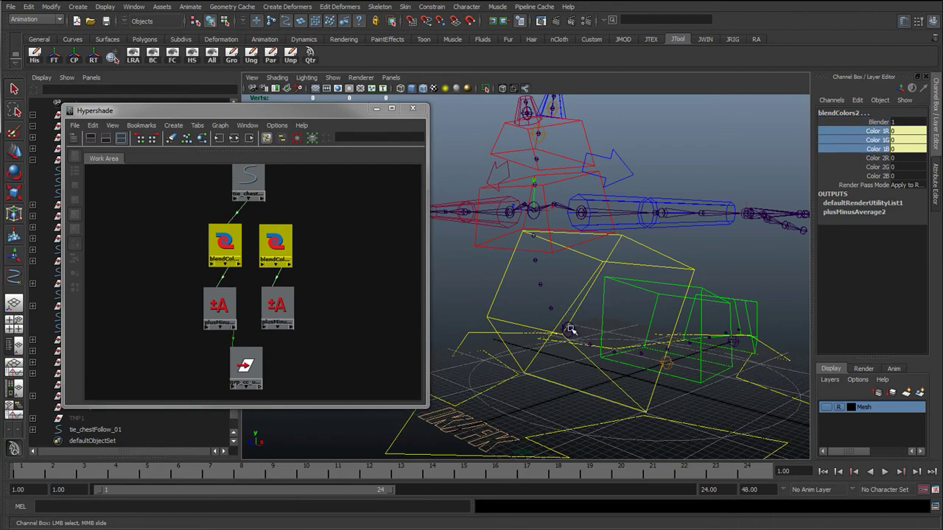
- Test the follow by moving the chest control in several directions, undoing trial moves before leaving it displaced from its rest position
{"action": "left_click", "coordinate": [508, 327]}
{"action": "left_click", "coordinate": [570, 329]}
{"action": "key", "text": "w"}
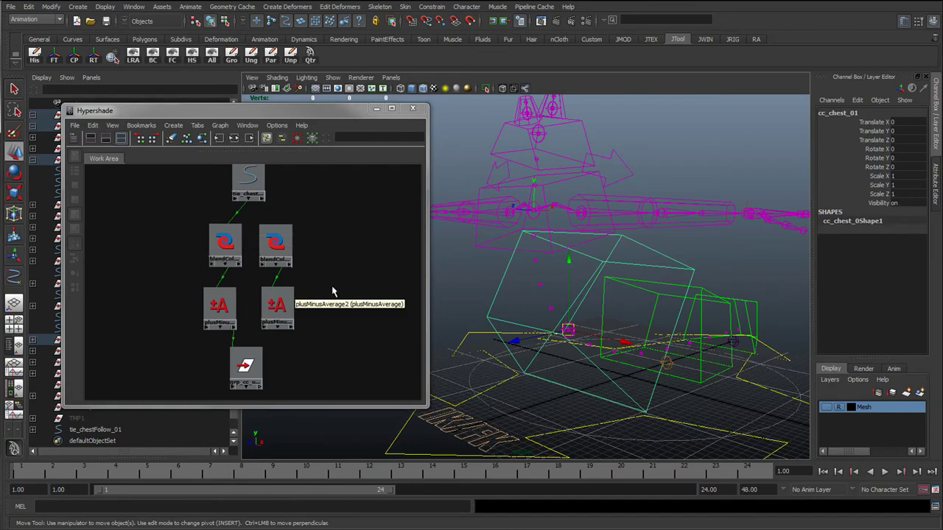
{"action": "left_click_drag", "start_coordinate": [574, 330], "coordinate": [495, 332]}
{"action": "key", "text": "ctrl+z"}
{"action": "middle_click_drag", "start_coordinate": [520, 331], "coordinate": [653, 360], "text": "alt"}
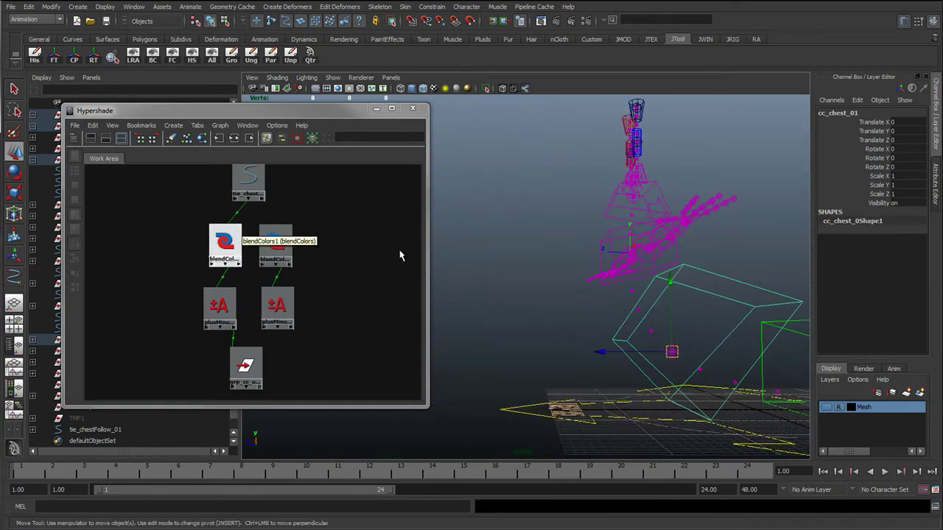
{"action": "key", "text": "ctrl+z"}
{"action": "key", "text": "ctrl+z"}
{"action": "key", "text": "ctrl+z"}
{"action": "key", "text": "ctrl+z"}
{"action": "key", "text": "ctrl+z"}
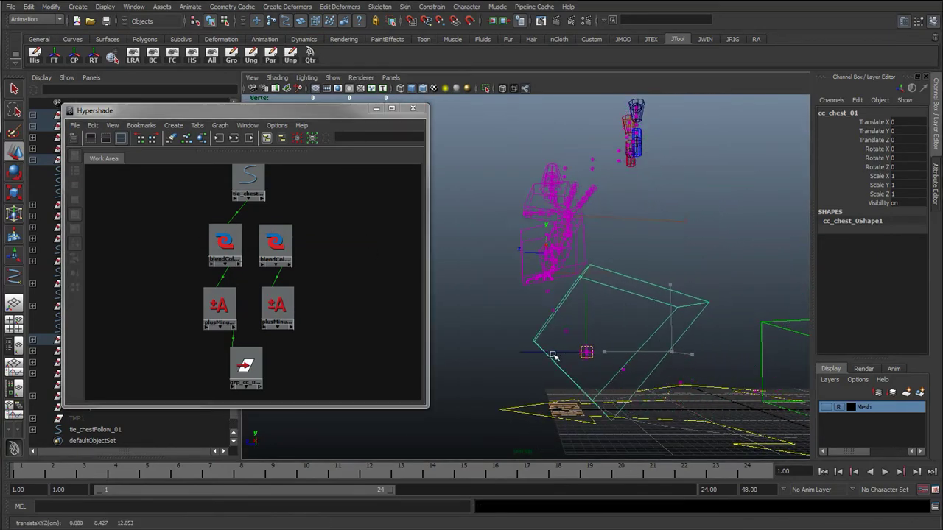
- Scrub the shared Blender value of both blendColors nodes between 0 and 1 to test the upper body's follow, ending at 0
{"action": "left_click", "coordinate": [876, 121]}
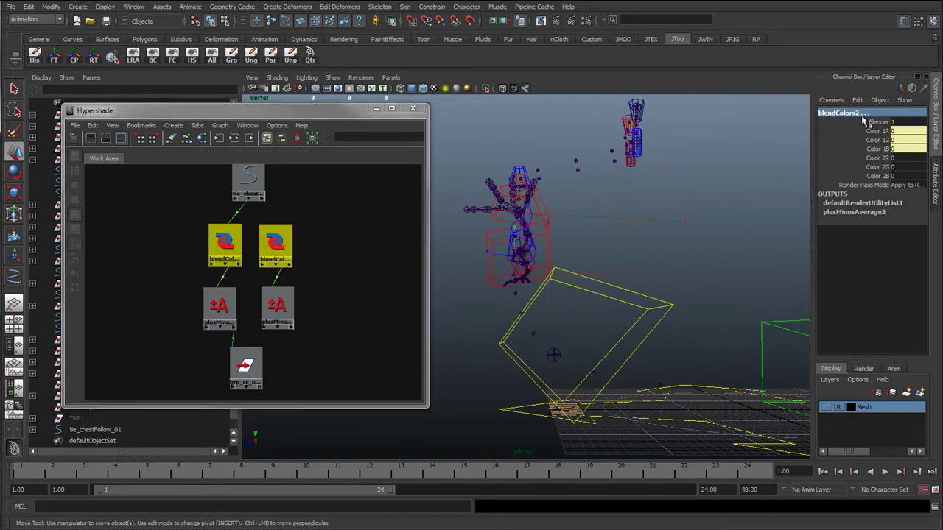
{"action": "middle_click_drag", "start_coordinate": [668, 201], "coordinate": [654, 262]}
{"action": "left_click_drag", "start_coordinate": [631, 304], "coordinate": [587, 299], "text": "alt"}
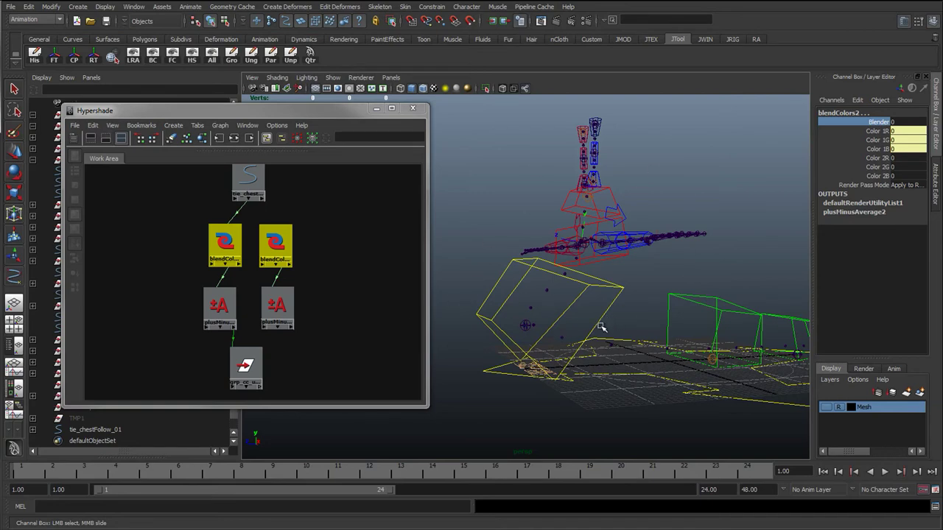
{"action": "middle_click_drag", "start_coordinate": [600, 327], "coordinate": [651, 351]}
{"action": "middle_click_drag", "start_coordinate": [584, 308], "coordinate": [614, 317], "text": "alt"}
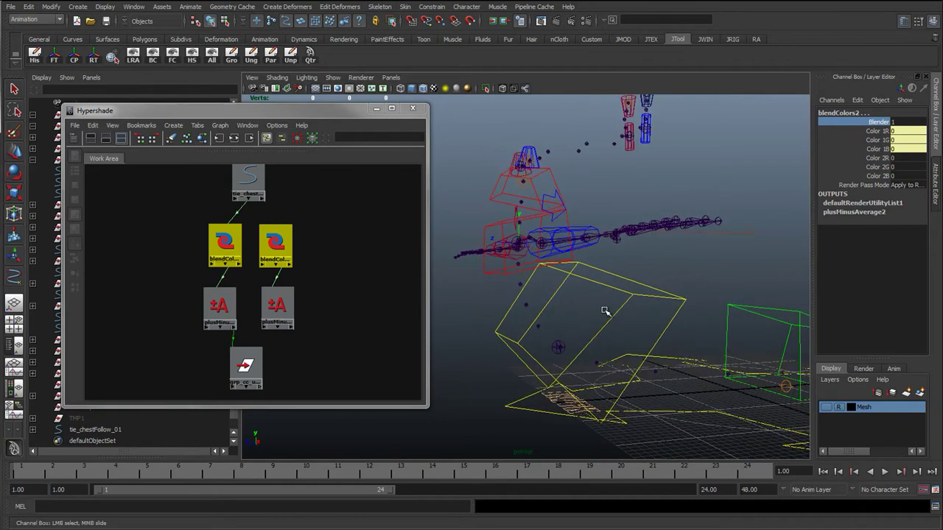
{"action": "left_click_drag", "start_coordinate": [507, 257], "coordinate": [515, 243], "text": "alt"}
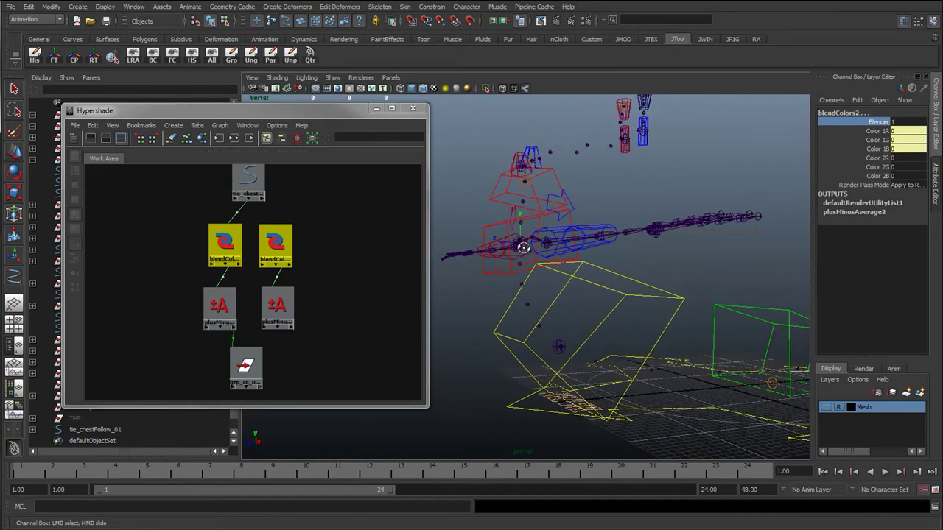
{"action": "left_click_drag", "start_coordinate": [529, 248], "coordinate": [526, 243], "text": "alt"}
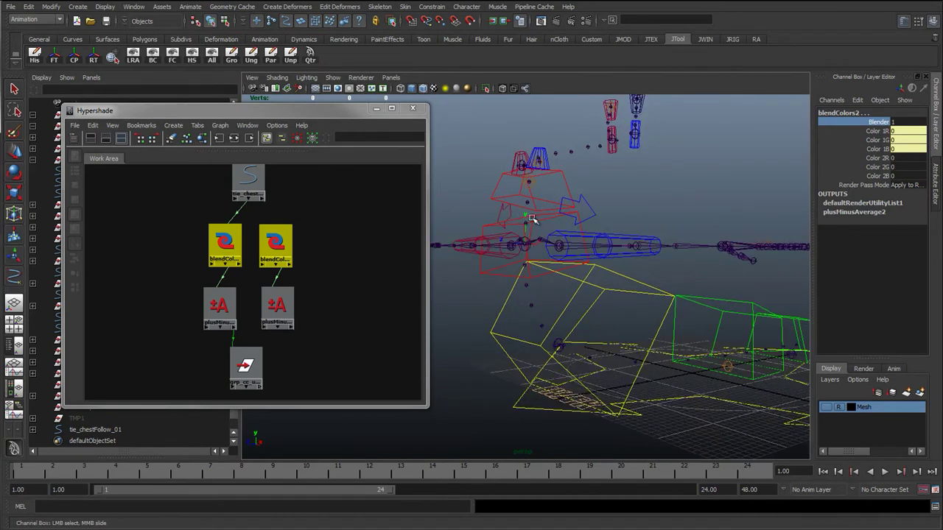
{"action": "middle_click_drag", "start_coordinate": [647, 310], "coordinate": [619, 309]}
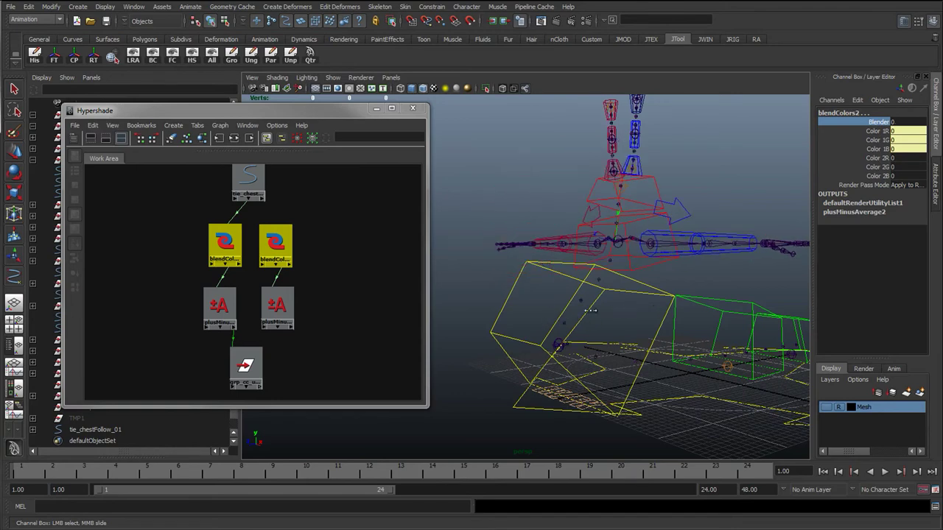
- Select the upper body control, then reselect both blendColors nodes and scrub their Blender value again, ending at 0
{"action": "left_click", "coordinate": [602, 226]}
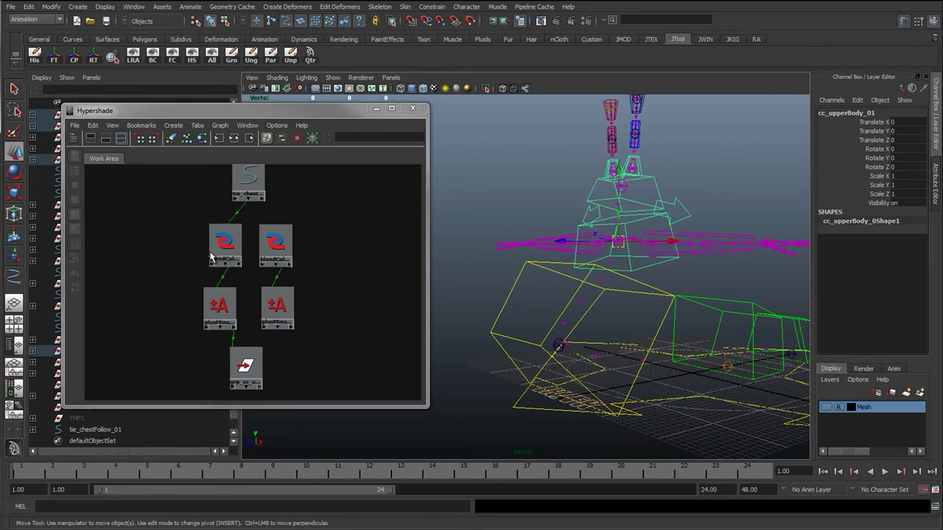
{"action": "left_click_drag", "start_coordinate": [207, 251], "coordinate": [344, 250]}
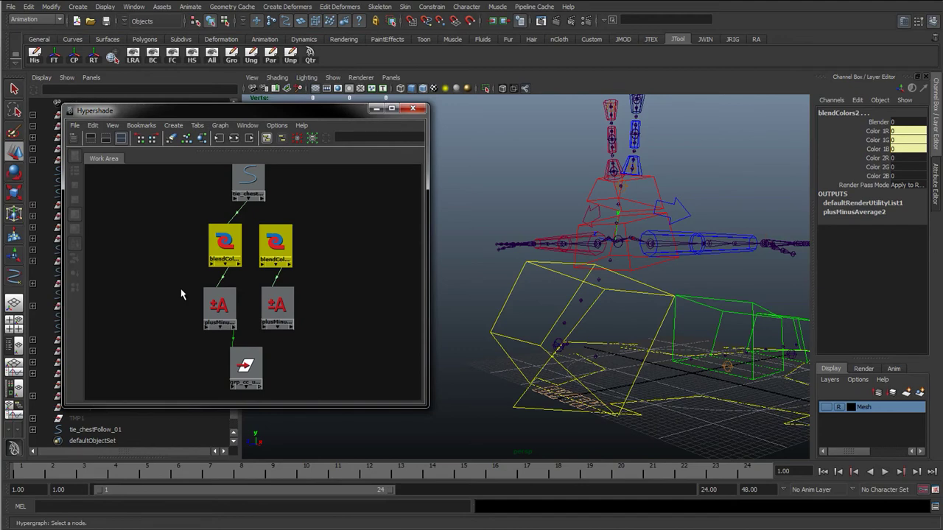
{"action": "middle_click_drag", "start_coordinate": [591, 295], "coordinate": [511, 282], "text": "alt"}
{"action": "left_click_drag", "start_coordinate": [511, 282], "coordinate": [585, 284], "text": "alt"}
{"action": "left_click", "coordinate": [878, 122]}
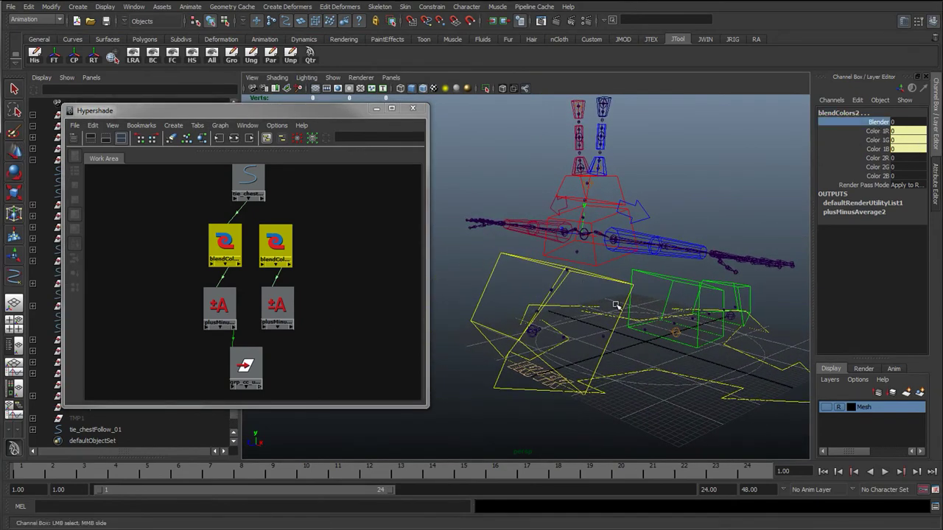
{"action": "middle_click_drag", "start_coordinate": [570, 299], "coordinate": [608, 290]}
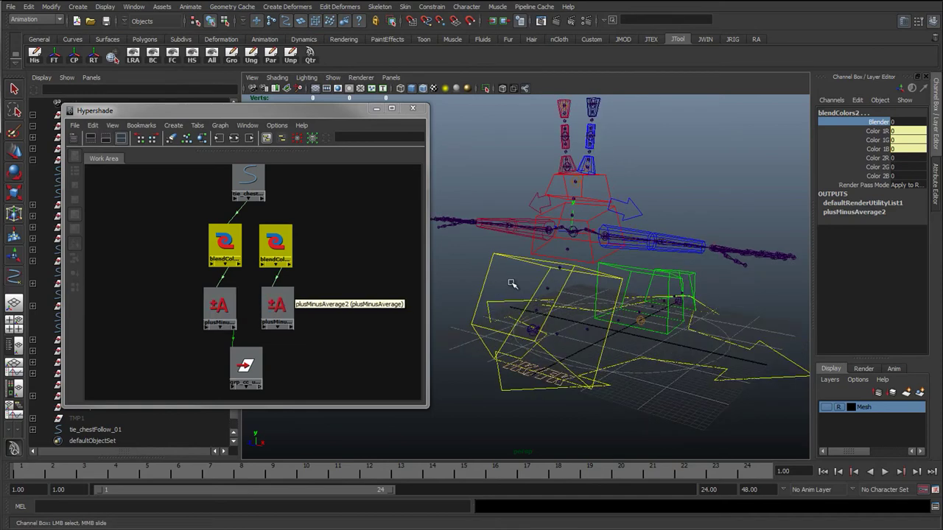
{"action": "middle_click_drag", "start_coordinate": [555, 268], "coordinate": [580, 273], "text": "alt"}
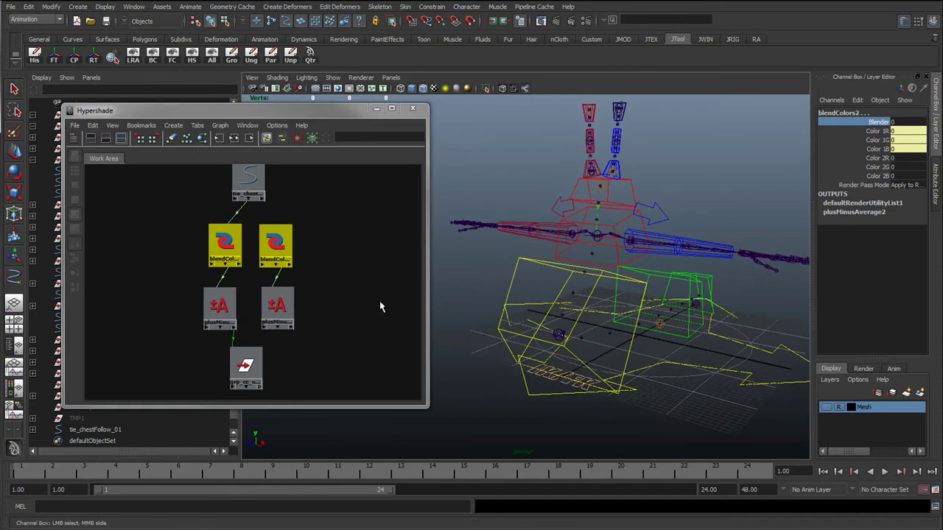
- Shift both blendColors nodes slightly away from the plusMinusAverage nodes and select grp_cc_upperBodyFollow_01
{"action": "left_click_drag", "start_coordinate": [226, 245], "coordinate": [217, 239]}
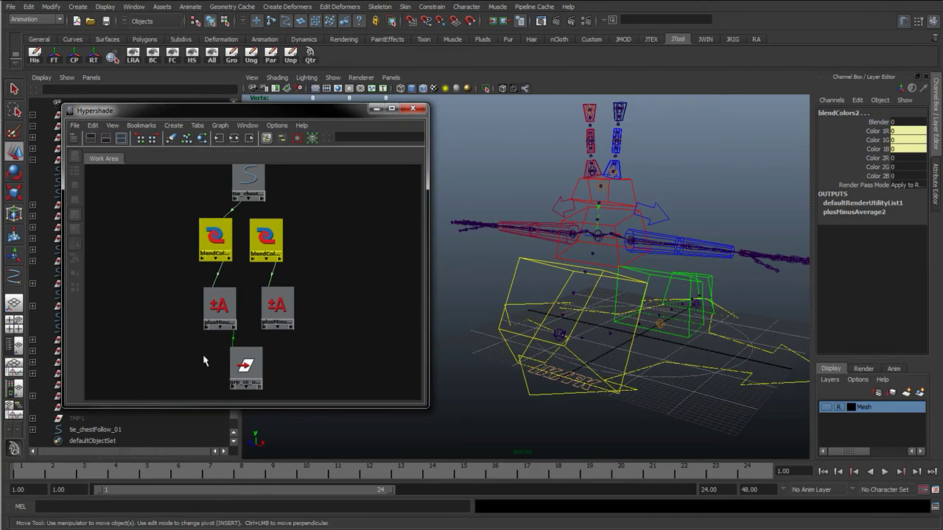
{"action": "left_click", "coordinate": [242, 362]}
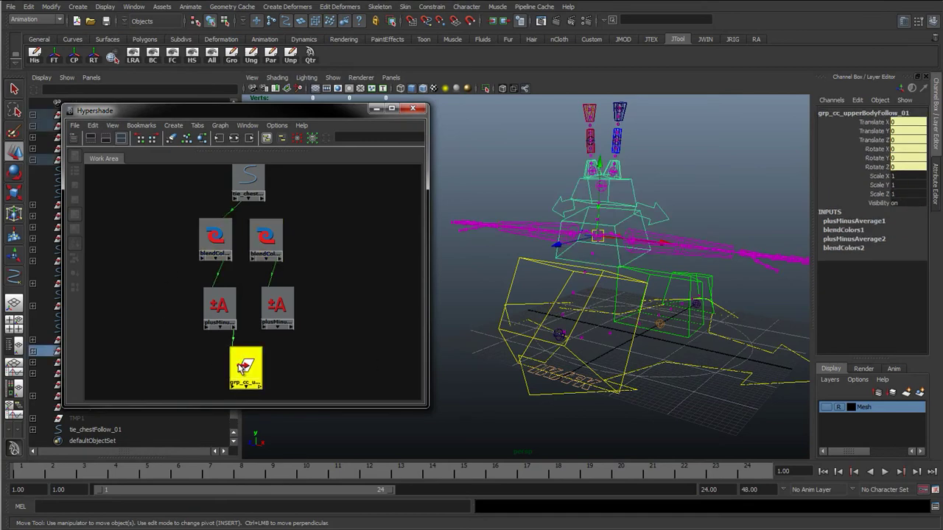
- Reset Translate X, Y and Z of cc_chest_01 to 0 and select the upper body control
{"action": "left_click_drag", "start_coordinate": [488, 292], "coordinate": [492, 284], "text": "alt"}
{"action": "left_click", "coordinate": [520, 280]}
{"action": "left_click_drag", "start_coordinate": [902, 143], "coordinate": [903, 121]}
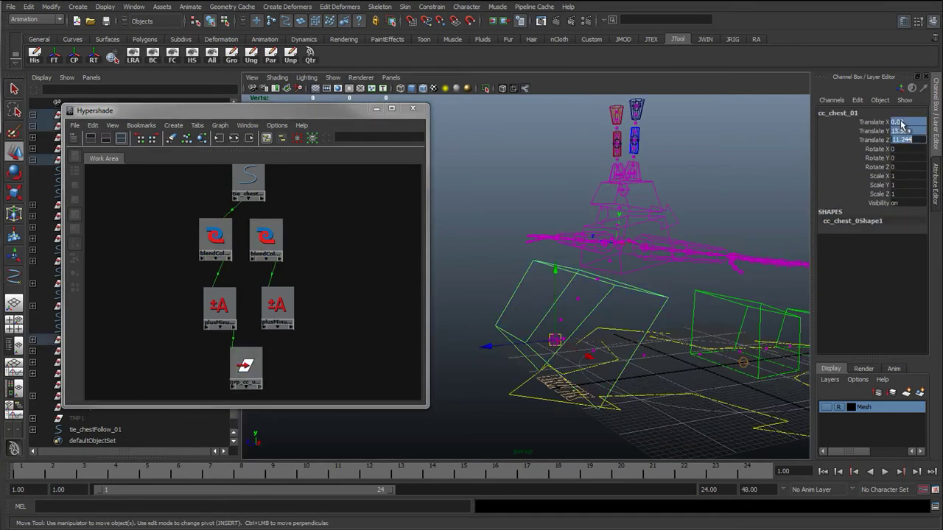
{"action": "type", "text": "0"}
{"action": "key", "text": "Return"}
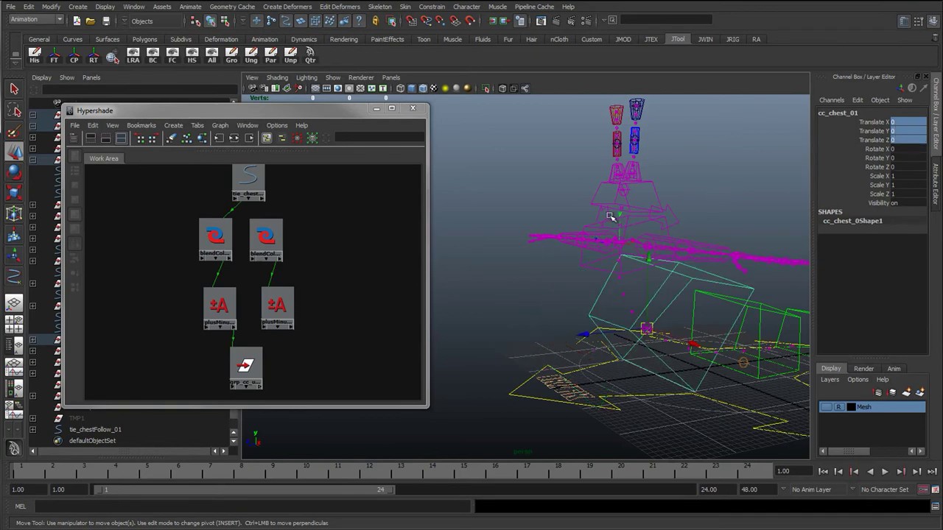
{"action": "left_click", "coordinate": [582, 260]}
{"action": "left_click", "coordinate": [581, 259]}
{"action": "middle_click_drag", "start_coordinate": [607, 278], "coordinate": [561, 250], "text": "alt"}
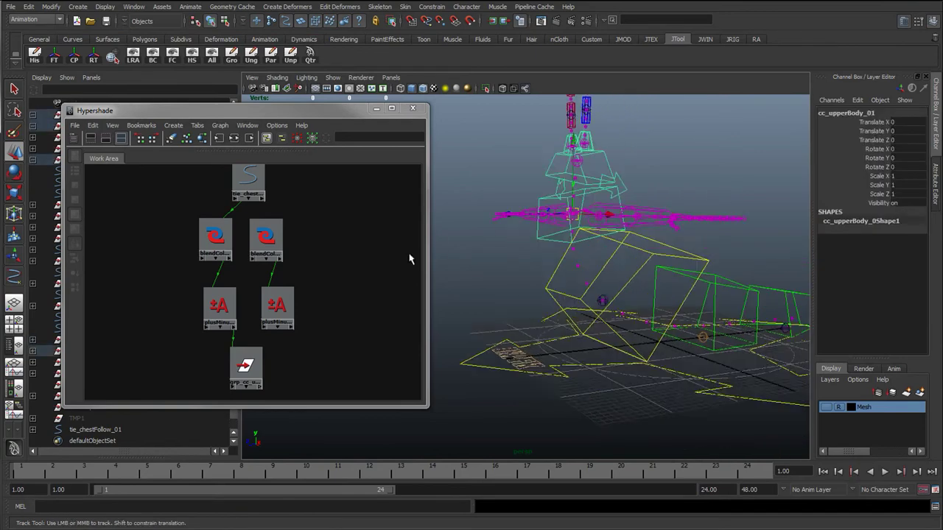
- Place plusMinusAverage2 and blendColors2 closer to their first counterparts, and open the attributes of plusMinusAverage1
{"action": "left_click", "coordinate": [221, 311]}
{"action": "left_click_drag", "start_coordinate": [283, 312], "coordinate": [248, 312]}
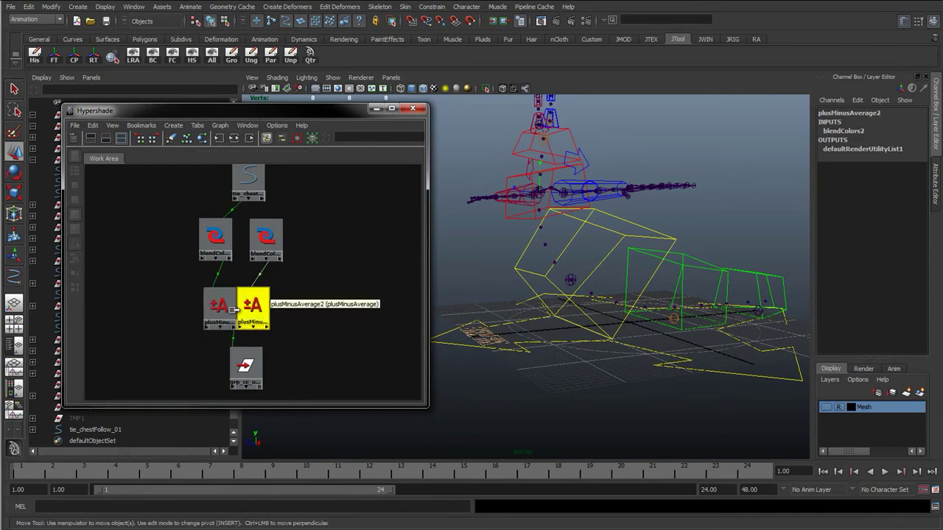
{"action": "double_click", "coordinate": [219, 306]}
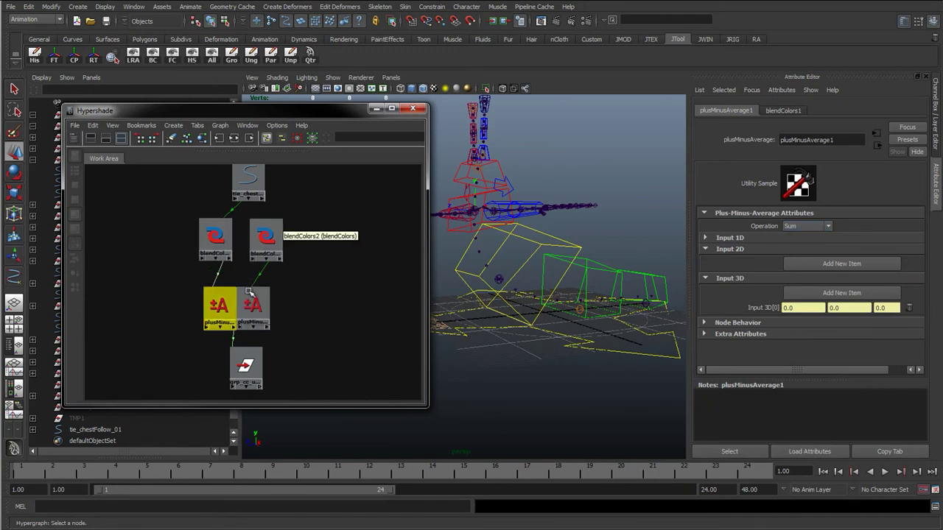
{"action": "left_click_drag", "start_coordinate": [263, 238], "coordinate": [251, 240]}
- Duplicate both blendColors nodes and place the copies side by side, apart from the existing network
{"action": "left_click", "coordinate": [211, 250], "text": "shift"}
{"action": "key", "text": "ctrl+d"}
{"action": "left_click_drag", "start_coordinate": [269, 318], "coordinate": [354, 236]}
{"action": "left_click", "coordinate": [361, 298]}
{"action": "left_click_drag", "start_coordinate": [343, 295], "coordinate": [374, 248]}
{"action": "middle_click_drag", "start_coordinate": [302, 206], "coordinate": [278, 229], "text": "alt"}
{"action": "left_click_drag", "start_coordinate": [549, 281], "coordinate": [530, 285], "text": "alt"}
{"action": "middle_click_drag", "start_coordinate": [461, 231], "coordinate": [534, 248], "text": "alt"}
{"action": "left_click_drag", "start_coordinate": [494, 264], "coordinate": [562, 240], "text": "alt"}
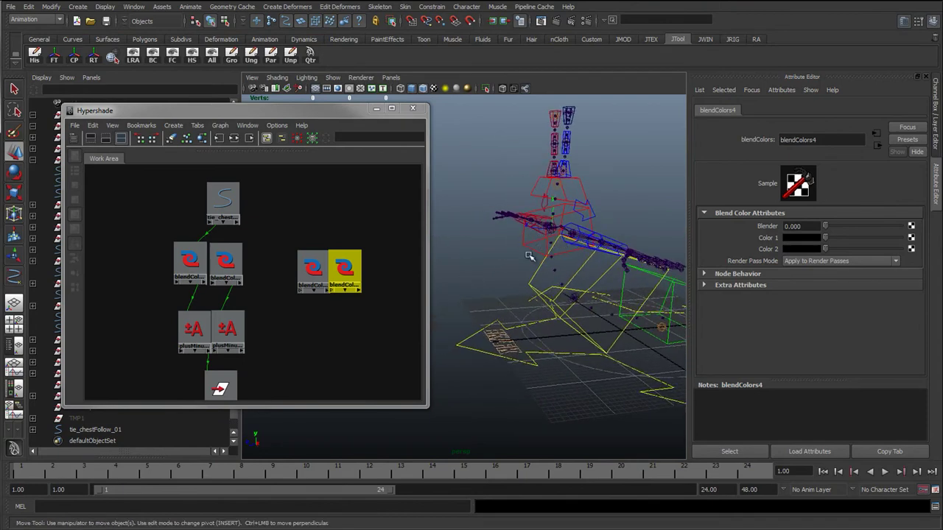
- Select the tie_chestFollow_01 curve, then delete the two duplicated blendColors nodes from the graph
{"action": "left_click", "coordinate": [576, 301]}
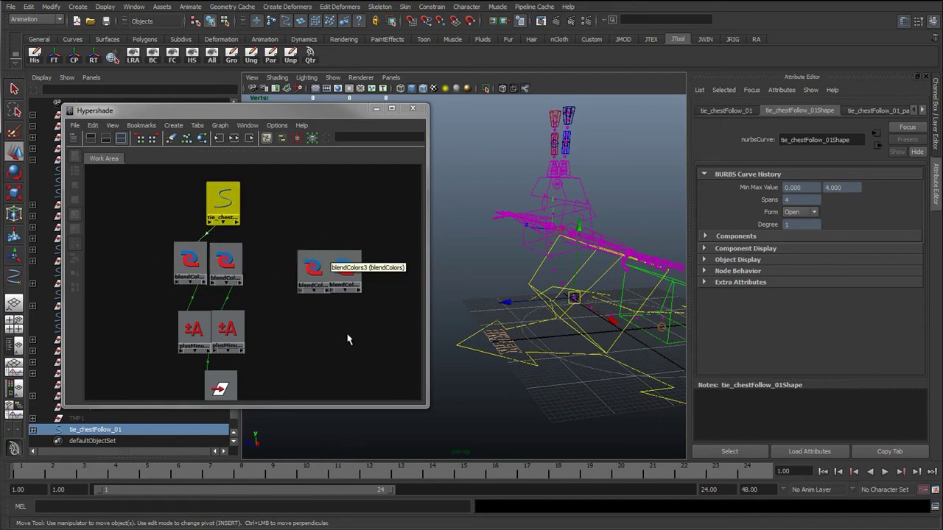
{"action": "left_click", "coordinate": [297, 267]}
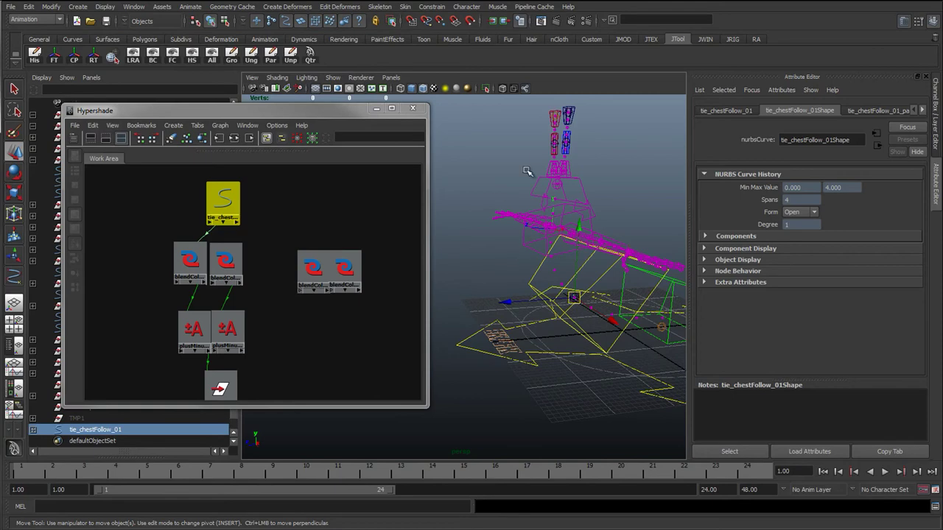
{"action": "left_click_drag", "start_coordinate": [279, 236], "coordinate": [372, 314]}
{"action": "key", "text": "Delete"}
- Try a slight rotation of the chest control and undo it
{"action": "left_click_drag", "start_coordinate": [580, 278], "coordinate": [524, 290], "text": "alt"}
{"action": "left_click", "coordinate": [521, 282]}
{"action": "left_click_drag", "start_coordinate": [523, 240], "coordinate": [536, 311], "text": "alt"}
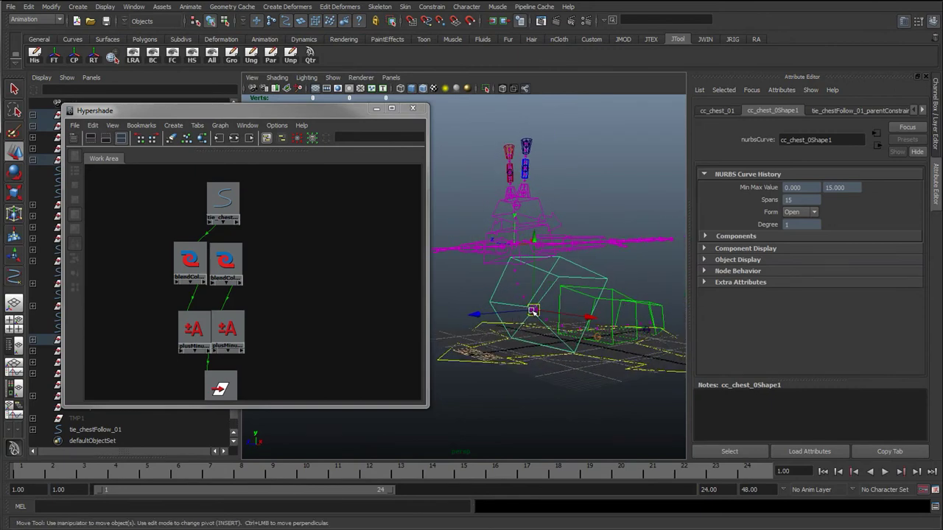
{"action": "key", "text": "e"}
{"action": "left_click_drag", "start_coordinate": [535, 276], "coordinate": [520, 287]}
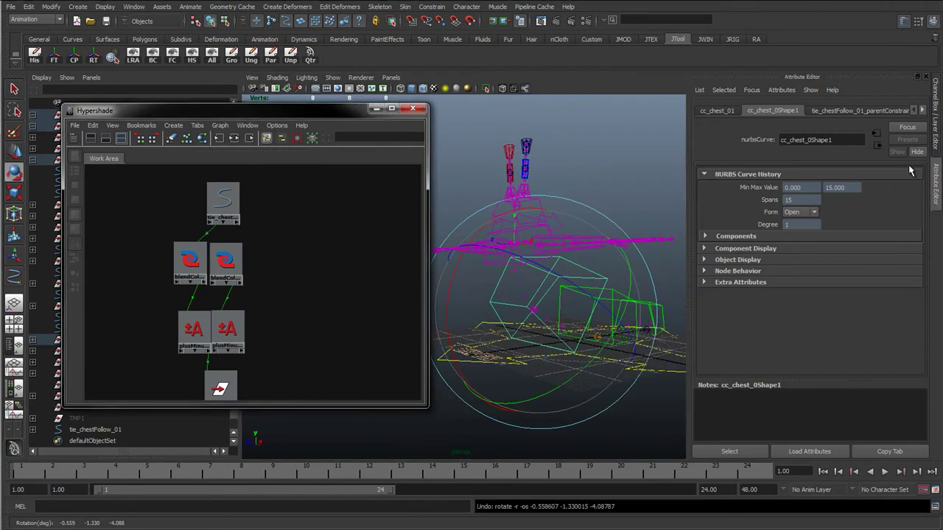
- Shift both blendColors nodes sideways so they sit closer above the two plusMinusAverage nodes
{"action": "key", "text": "q"}
{"action": "left_click_drag", "start_coordinate": [147, 252], "coordinate": [311, 300]}
{"action": "left_click_drag", "start_coordinate": [225, 261], "coordinate": [241, 260]}
- Add a keyable float attribute named follow_chest to the upper body control, with minimum 0 and maximum 1
{"action": "left_click", "coordinate": [548, 188]}
{"action": "scroll", "coordinate": [470, 259], "scroll_direction": "up", "scroll_amount": 5}
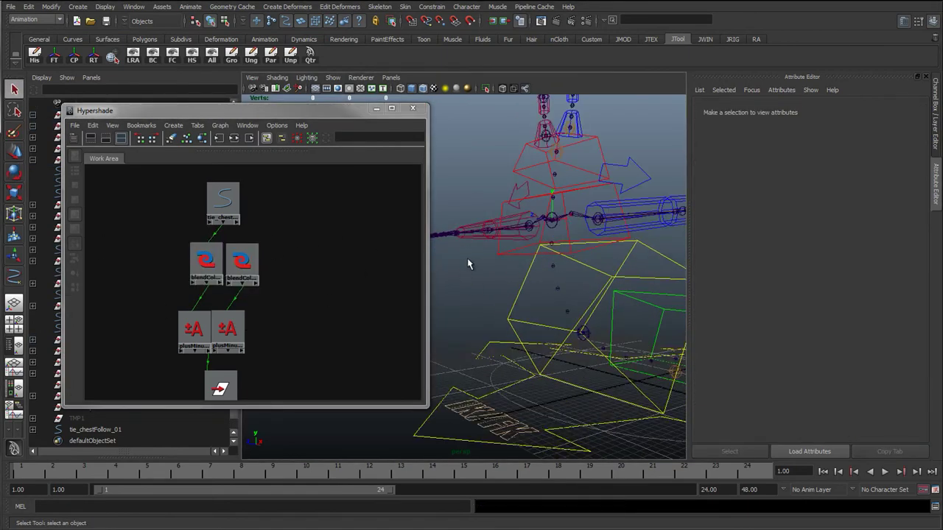
{"action": "left_click", "coordinate": [503, 250]}
{"action": "middle_click_drag", "start_coordinate": [643, 214], "coordinate": [640, 231], "text": "alt"}
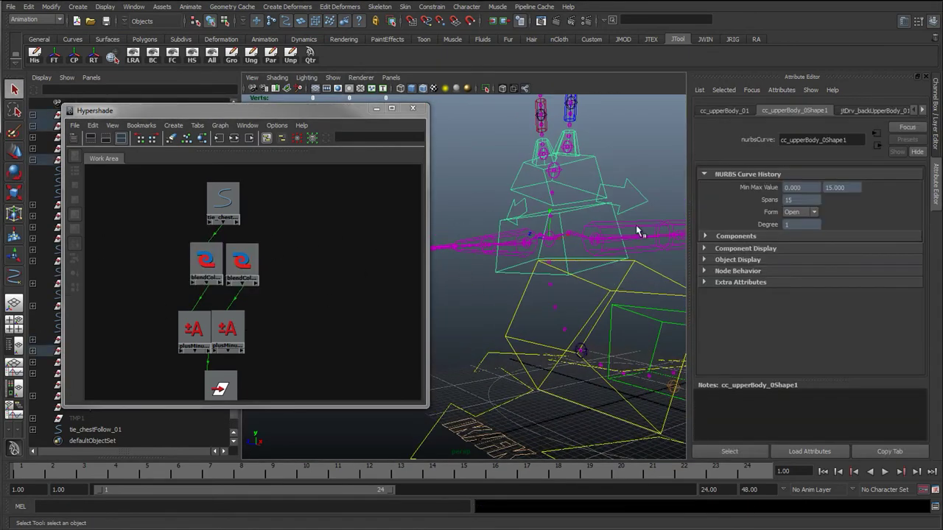
{"action": "left_click", "coordinate": [934, 131]}
{"action": "left_click", "coordinate": [857, 100]}
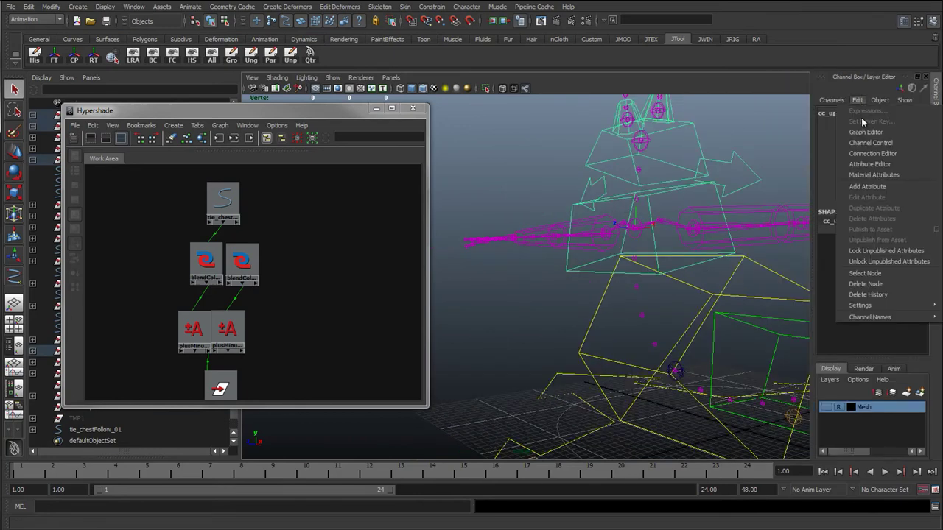
{"action": "left_click", "coordinate": [867, 187]}
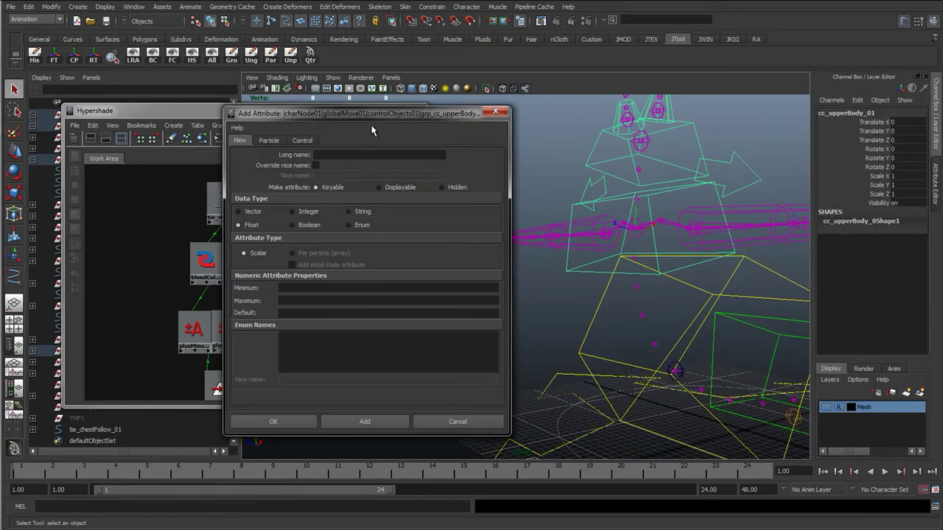
{"action": "left_click_drag", "start_coordinate": [372, 127], "coordinate": [583, 230]}
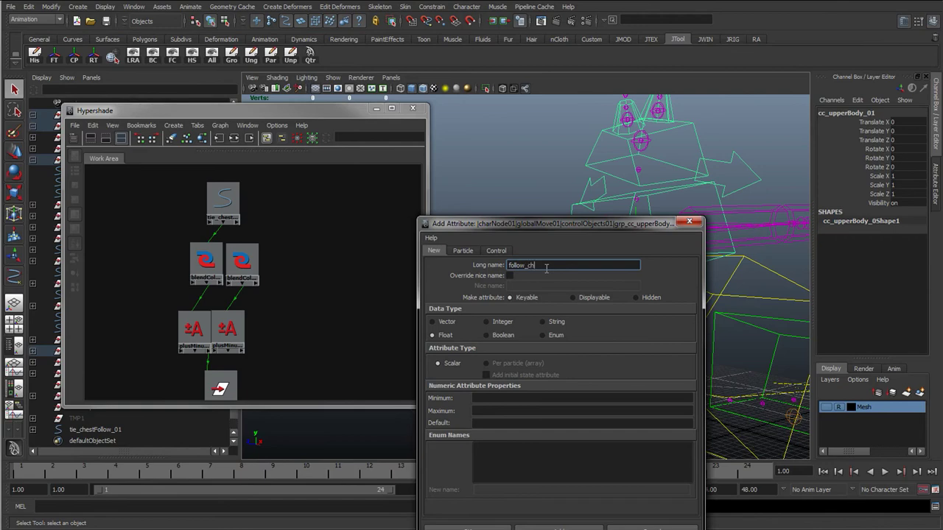
{"action": "left_click", "coordinate": [485, 398]}
{"action": "left_click", "coordinate": [489, 412]}
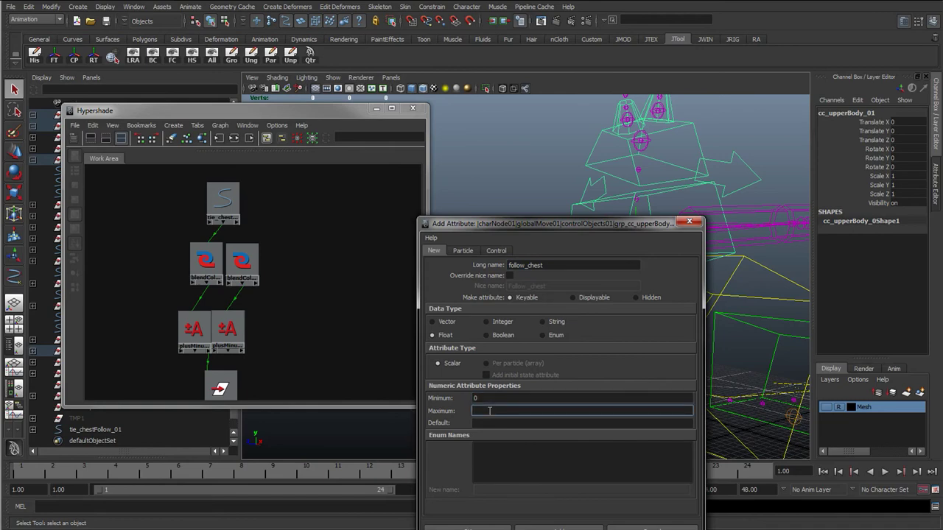
{"action": "left_click", "coordinate": [488, 423]}
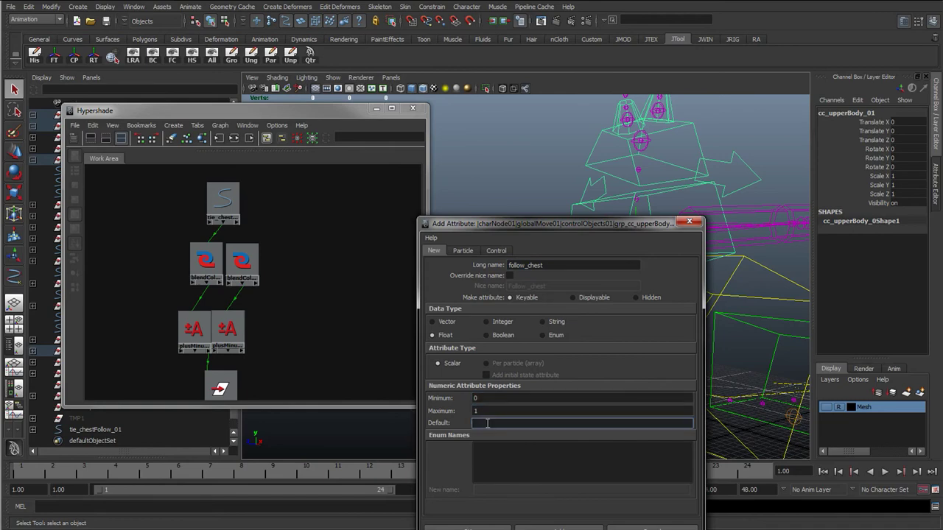
{"action": "left_click", "coordinate": [560, 528]}
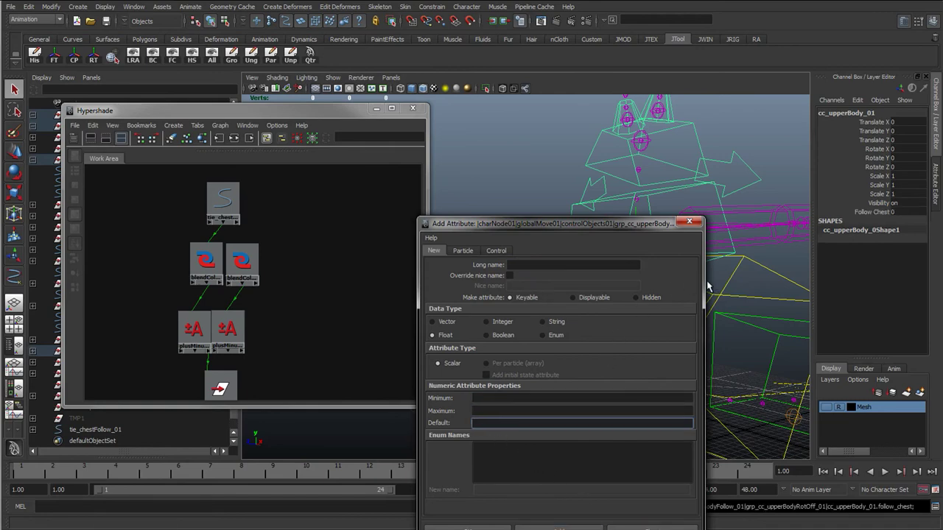
{"action": "left_click", "coordinate": [689, 222]}
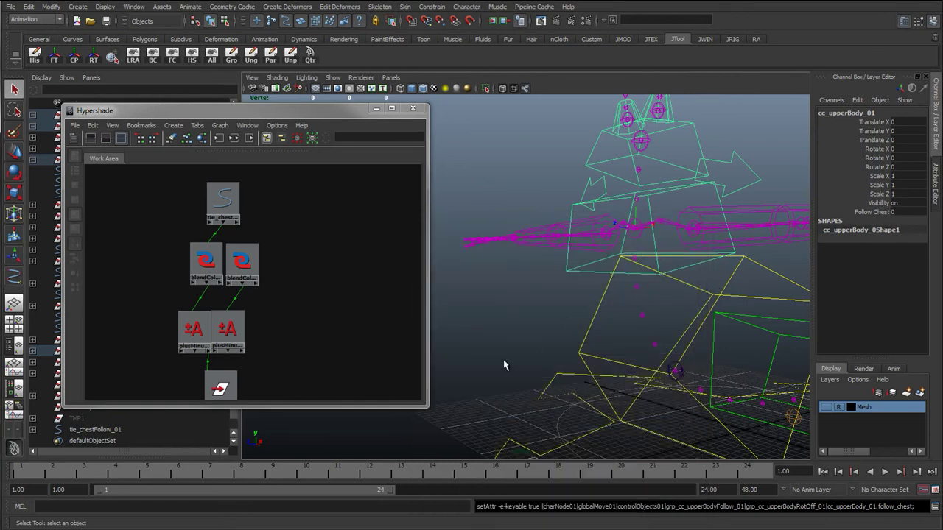
- Align the two plusMinusAverage nodes beneath the blendColors nodes, and add the cc_upperBody_01 control to the graph beside the network
{"action": "left_click_drag", "start_coordinate": [164, 302], "coordinate": [258, 357]}
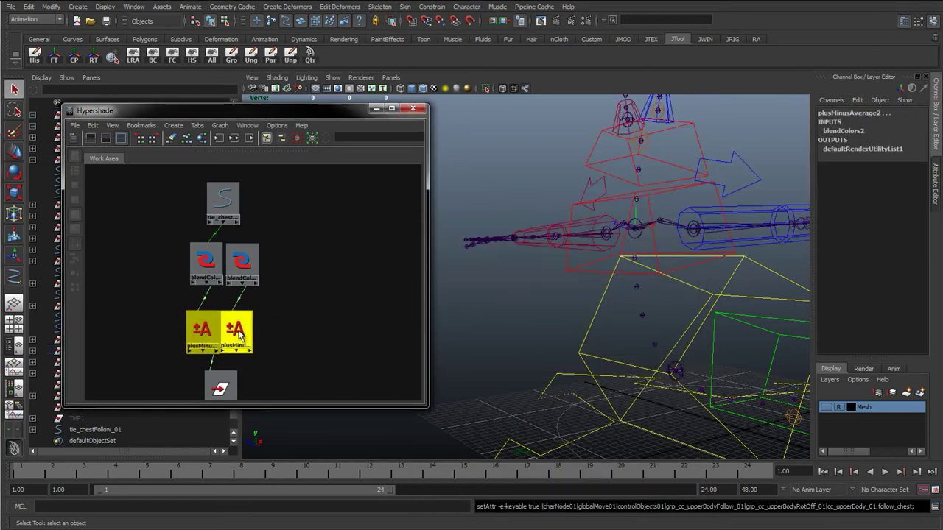
{"action": "left_click", "coordinate": [568, 270]}
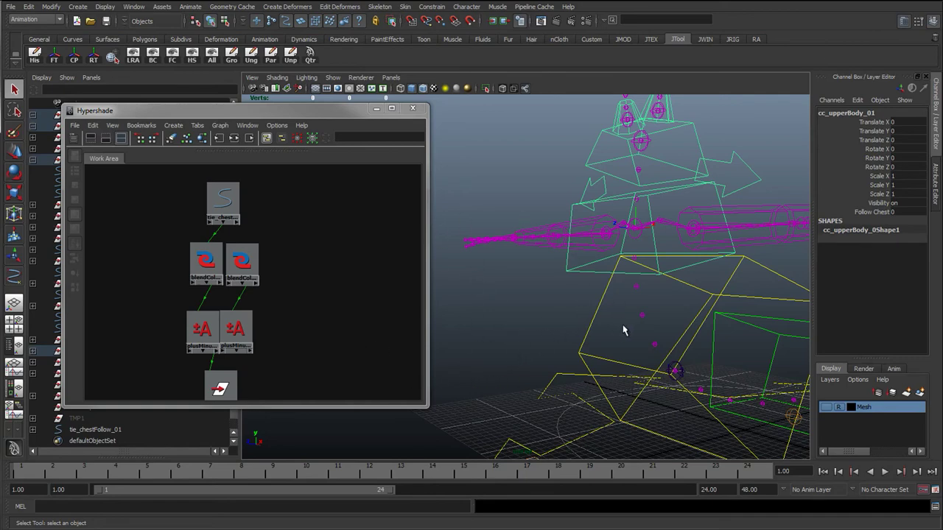
{"action": "left_click_drag", "start_coordinate": [625, 325], "coordinate": [629, 323], "text": "alt"}
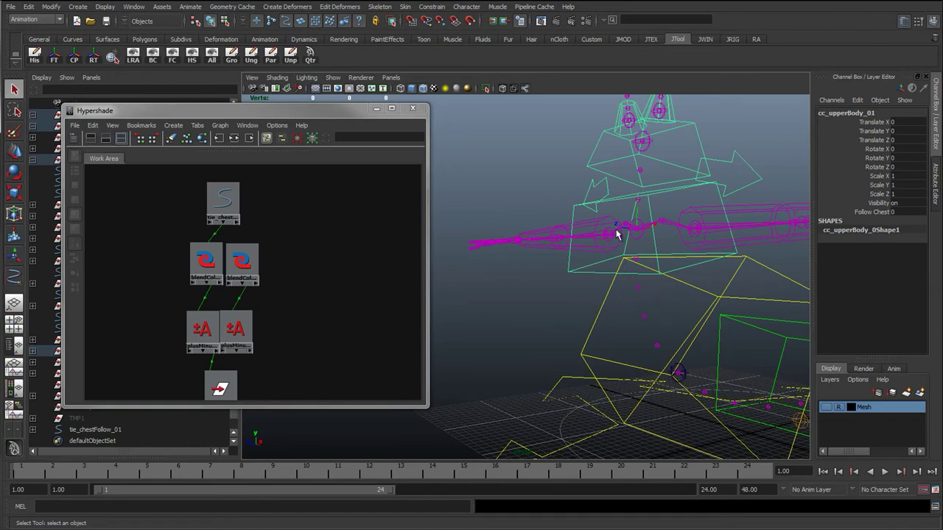
{"action": "left_click_drag", "start_coordinate": [583, 295], "coordinate": [518, 282], "text": "alt"}
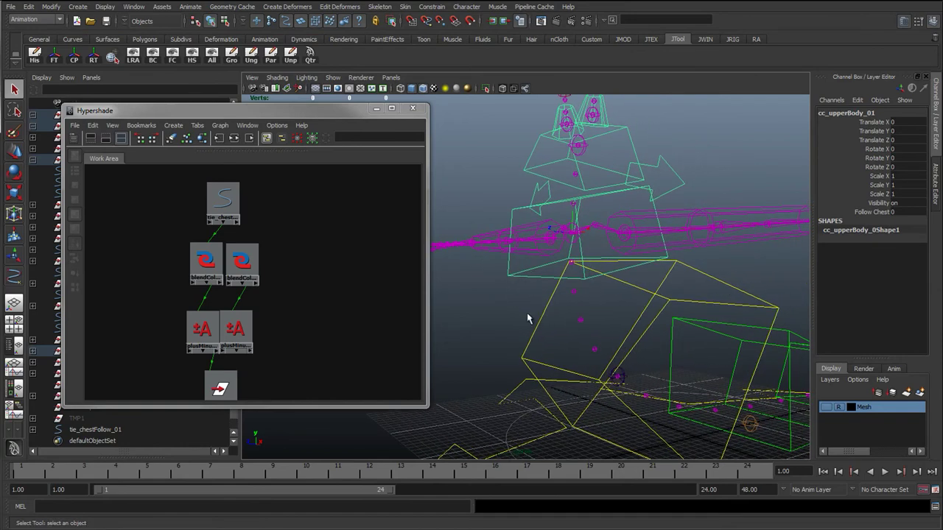
{"action": "left_click", "coordinate": [220, 128]}
{"action": "left_click", "coordinate": [302, 218]}
{"action": "left_click_drag", "start_coordinate": [261, 219], "coordinate": [353, 246]}
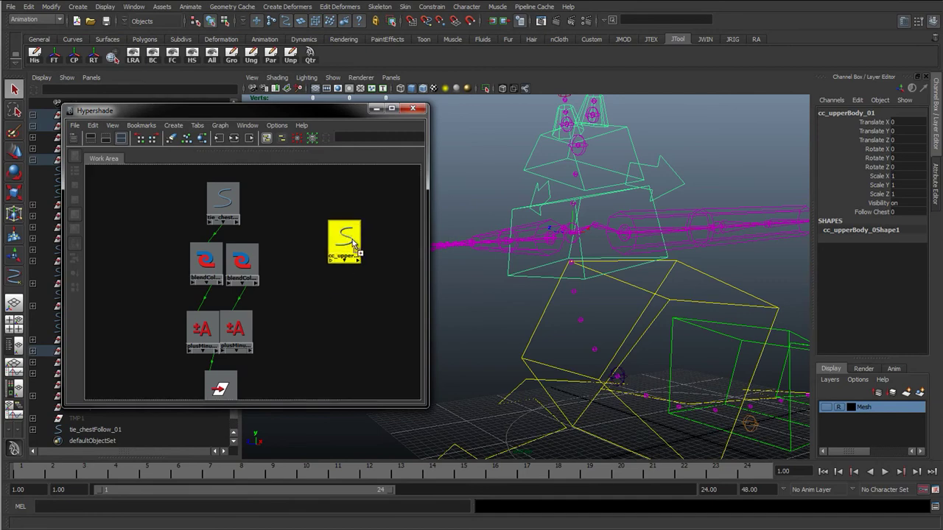
- Connect the follow_chest attribute of cc_upperBody_01 to the blender input of blendColors1
{"action": "middle_click_drag", "start_coordinate": [353, 245], "coordinate": [208, 258]}
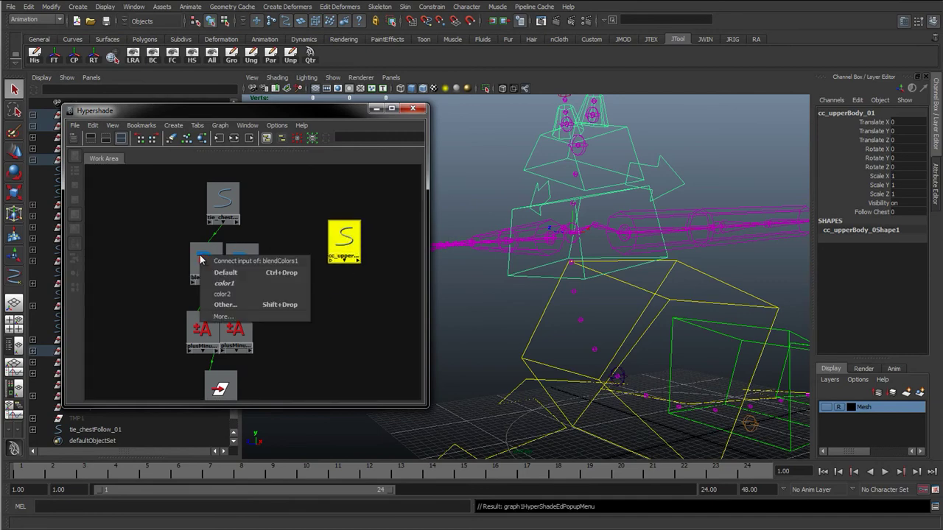
{"action": "left_click", "coordinate": [231, 307]}
{"action": "scroll", "coordinate": [257, 269], "scroll_direction": "down", "scroll_amount": 10}
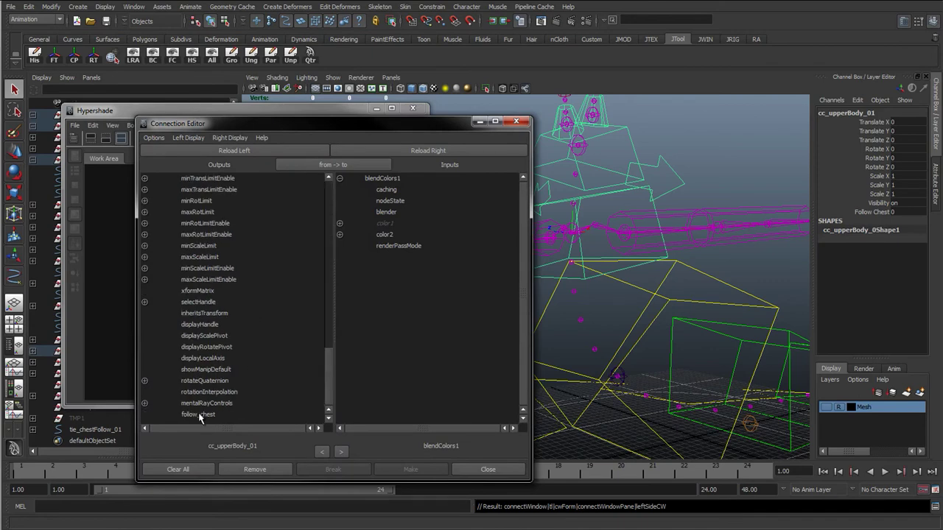
{"action": "left_click", "coordinate": [200, 414]}
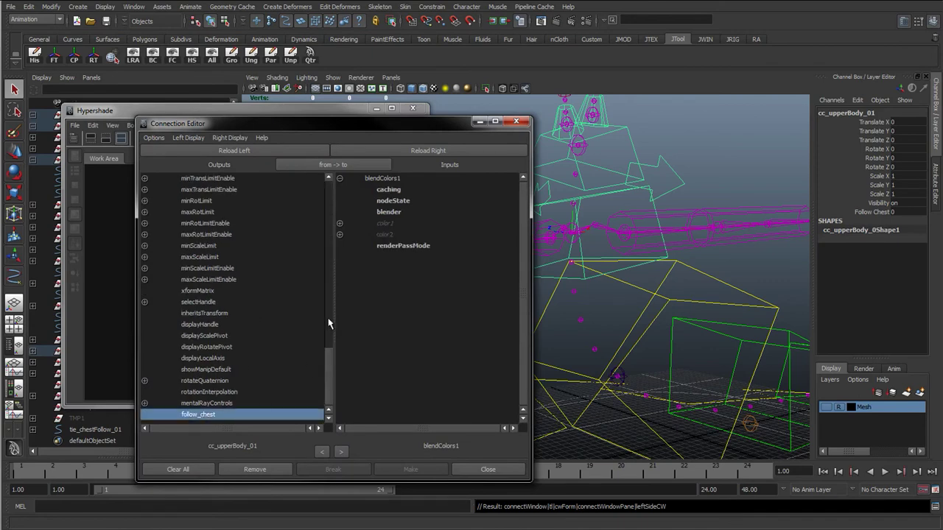
{"action": "left_click", "coordinate": [389, 212]}
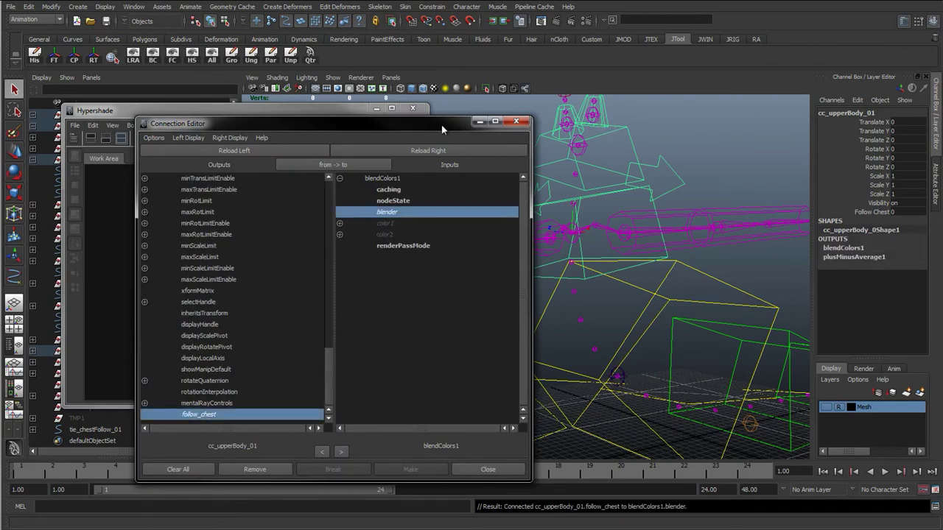
- Load blendColors2 as the connection target, connect follow_chest to its blender input, and close the Connection Editor
{"action": "left_click_drag", "start_coordinate": [450, 125], "coordinate": [686, 133]}
{"action": "left_click", "coordinate": [247, 267]}
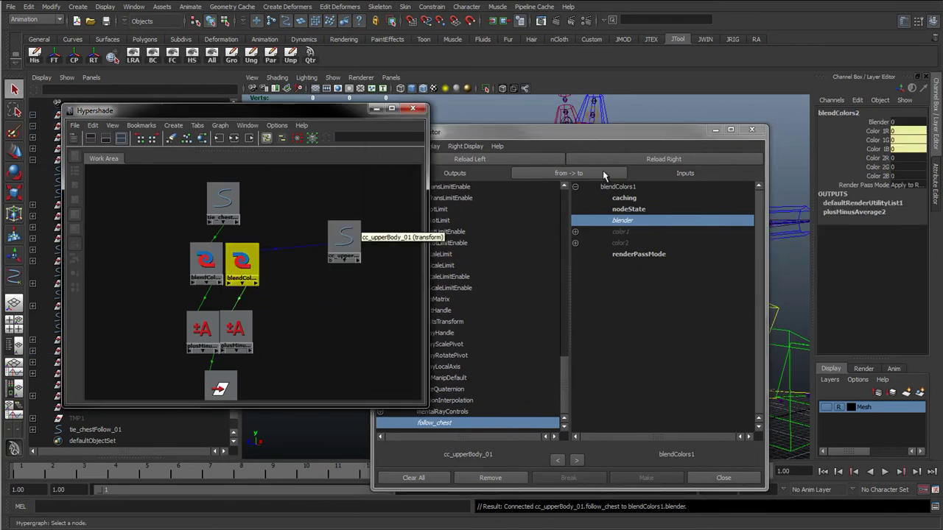
{"action": "left_click", "coordinate": [653, 158]}
{"action": "left_click", "coordinate": [625, 220]}
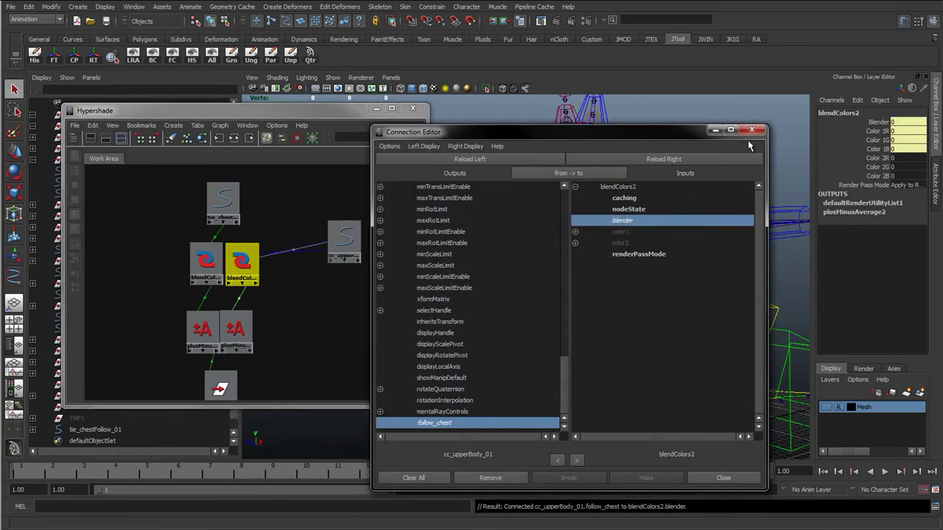
{"action": "left_click", "coordinate": [751, 130]}
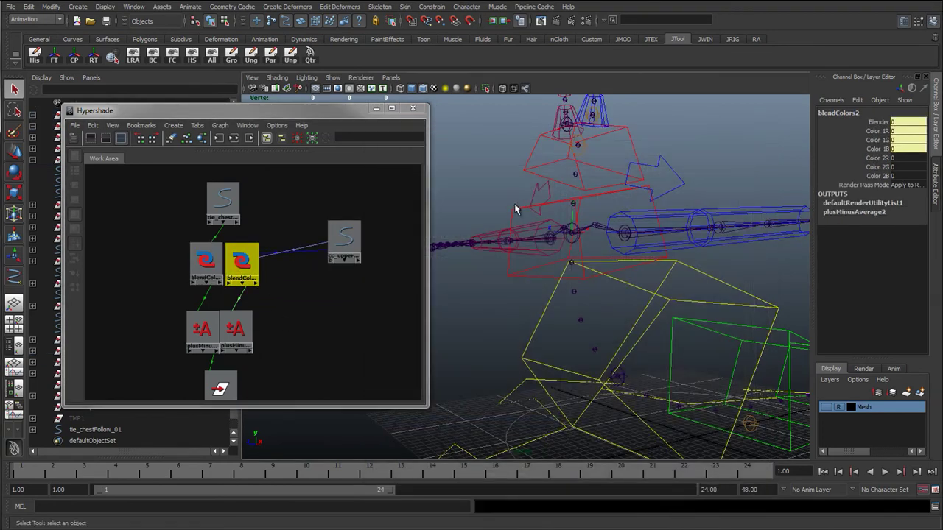
- Set Follow Chest on the upper body control to 1
{"action": "left_click", "coordinate": [596, 234]}
{"action": "left_click_drag", "start_coordinate": [623, 241], "coordinate": [772, 252], "text": "alt"}
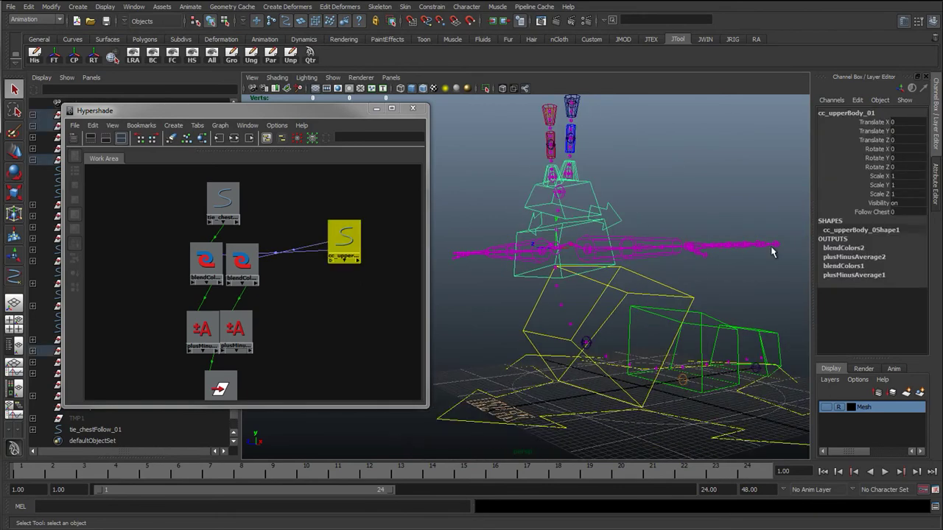
{"action": "left_click", "coordinate": [860, 212]}
- Try rotating the chest control to test the upper body follow, and undo the rotation
{"action": "left_click", "coordinate": [549, 292]}
{"action": "key", "text": "e"}
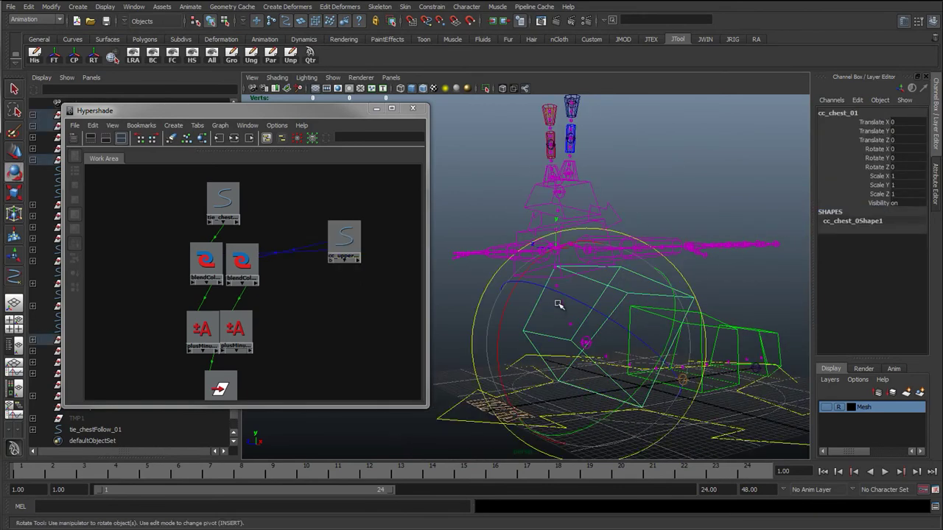
{"action": "left_click_drag", "start_coordinate": [560, 307], "coordinate": [465, 299]}
{"action": "key", "text": "ctrl+z"}
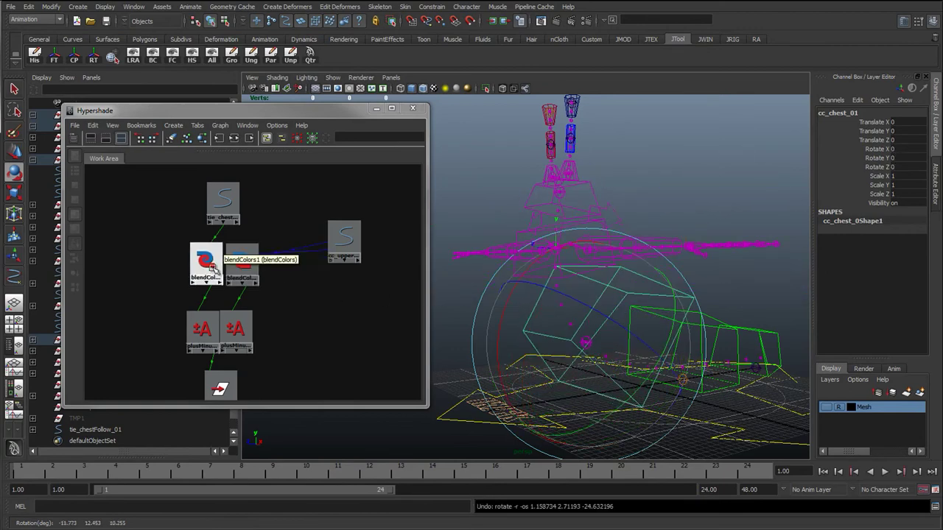
- Check the blender values of blendColors1 and blendColors2, and reselect the upper body control
{"action": "left_click", "coordinate": [207, 261]}
{"action": "left_click", "coordinate": [237, 259]}
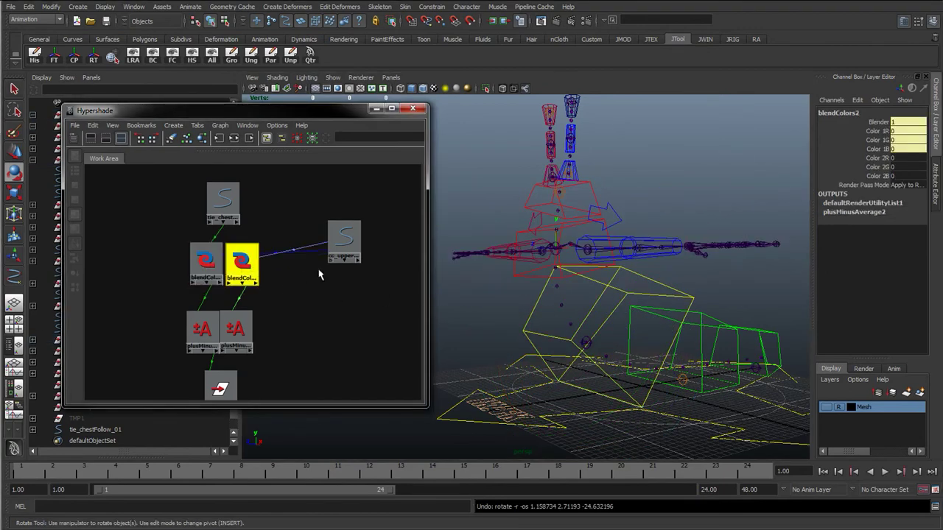
{"action": "key", "text": "w"}
{"action": "left_click", "coordinate": [521, 271]}
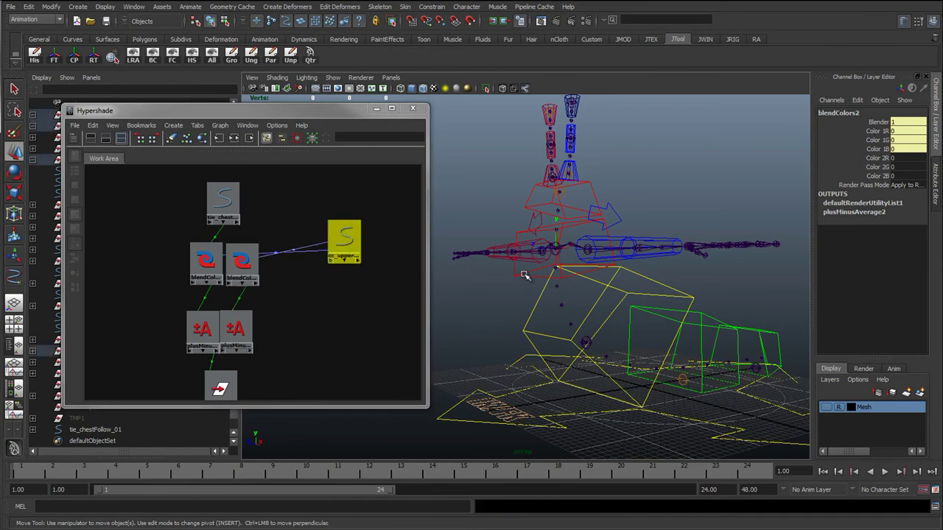
- Try rotating and moving the chest control to test how the upper body follows, undoing each change
{"action": "left_click", "coordinate": [593, 313]}
{"action": "key", "text": "e"}
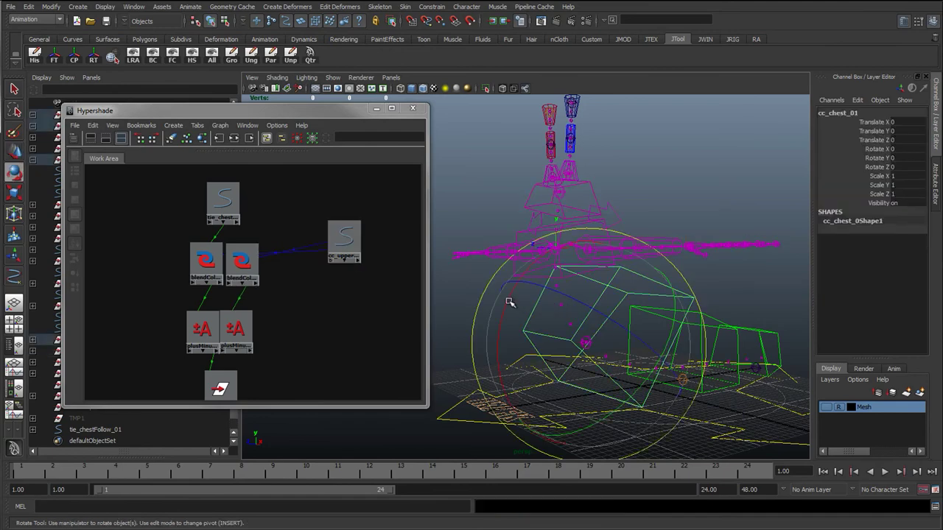
{"action": "left_click_drag", "start_coordinate": [510, 302], "coordinate": [575, 291]}
{"action": "key", "text": "ctrl+z"}
{"action": "key", "text": "w"}
{"action": "left_click_drag", "start_coordinate": [586, 342], "coordinate": [564, 326]}
{"action": "key", "text": "ctrl+z"}
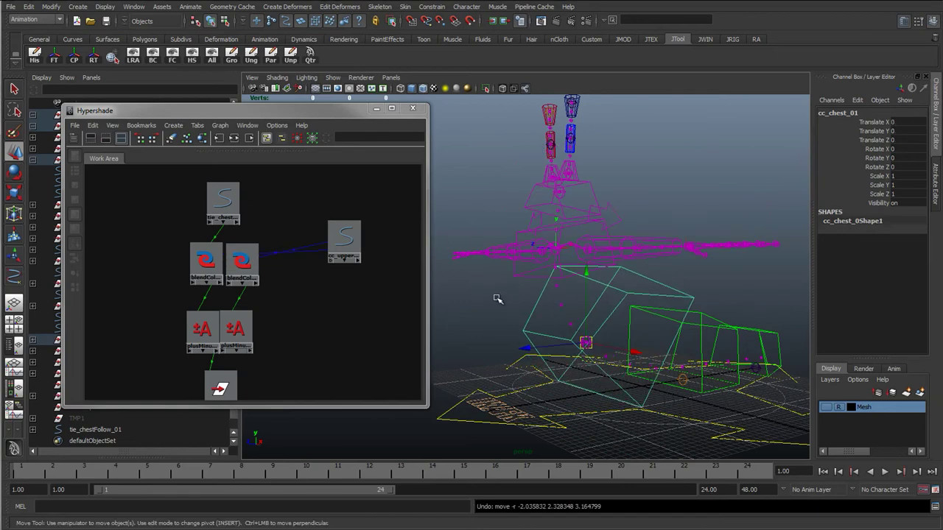
- Move the pivot of the upper body control's parent group grp_cc_upperBodyFollow_01 onto the chest control's pivot
{"action": "left_click", "coordinate": [536, 269]}
{"action": "key", "text": "Up"}
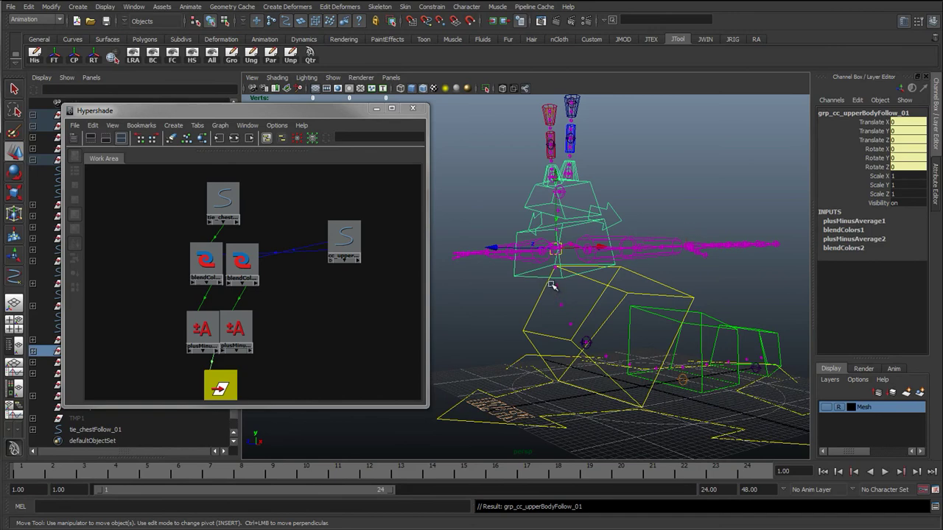
{"action": "key", "text": "Insert"}
{"action": "middle_click_drag", "start_coordinate": [581, 323], "coordinate": [586, 342]}
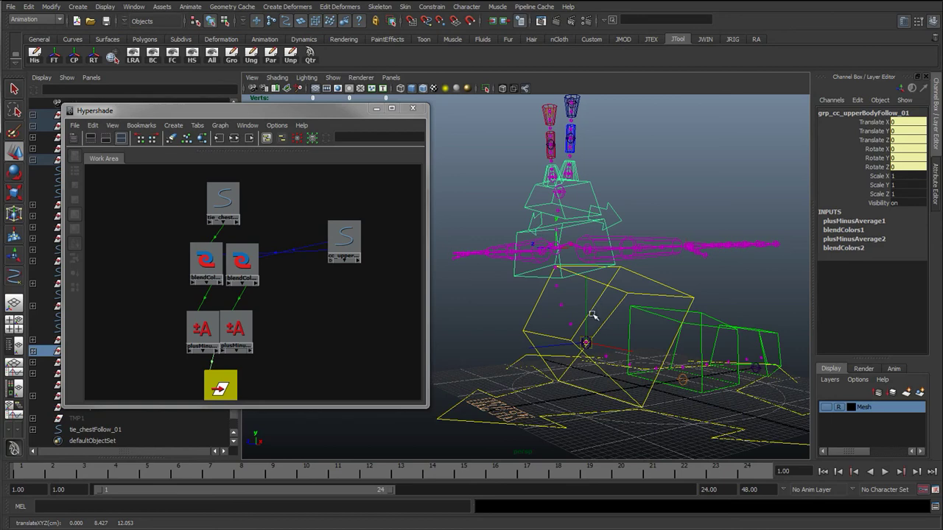
{"action": "key", "text": "Insert"}
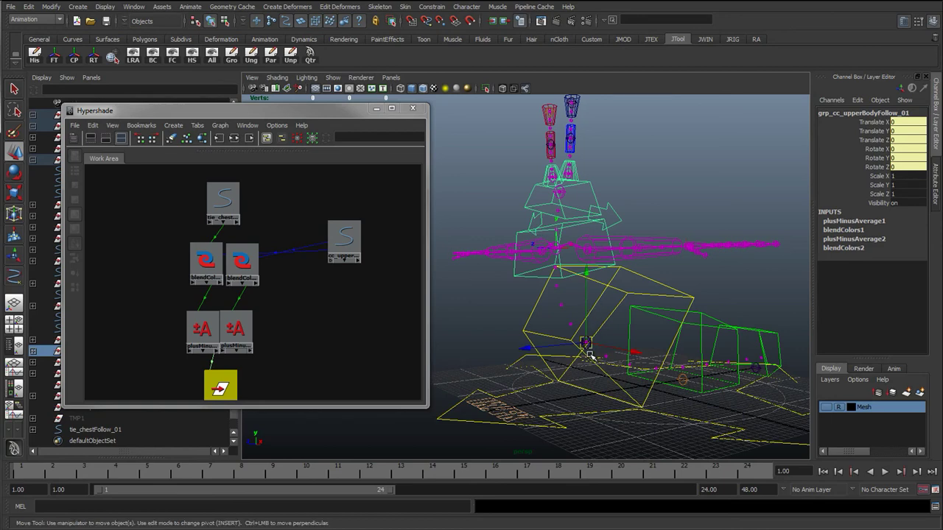
- Try rotating the chest control with the relocated follow group pivot, and undo the rotation
{"action": "left_click", "coordinate": [547, 332]}
{"action": "left_click", "coordinate": [552, 335]}
{"action": "key", "text": "e"}
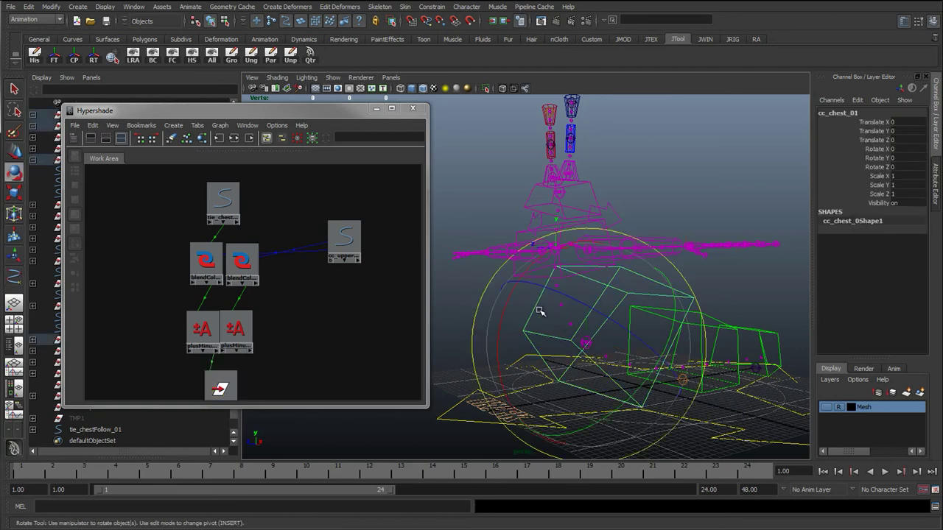
{"action": "left_click_drag", "start_coordinate": [513, 294], "coordinate": [603, 338]}
{"action": "key", "text": "ctrl+z"}
{"action": "key", "text": "ctrl+z"}
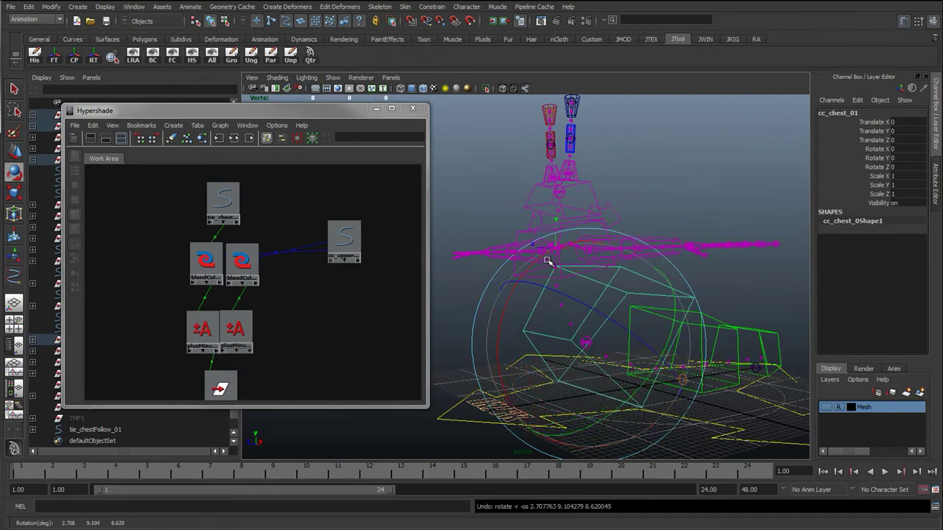
{"action": "key", "text": "w"}
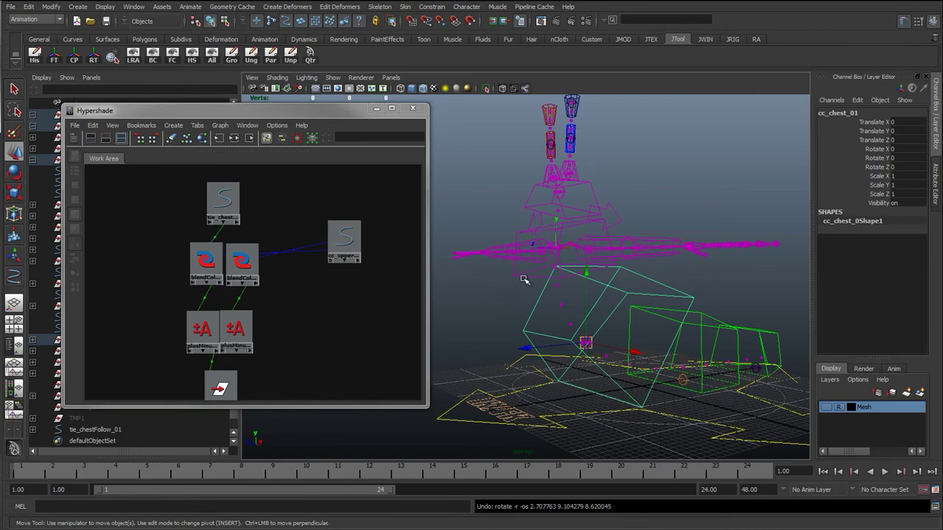
{"action": "left_click", "coordinate": [523, 278]}
{"action": "left_click", "coordinate": [537, 318]}
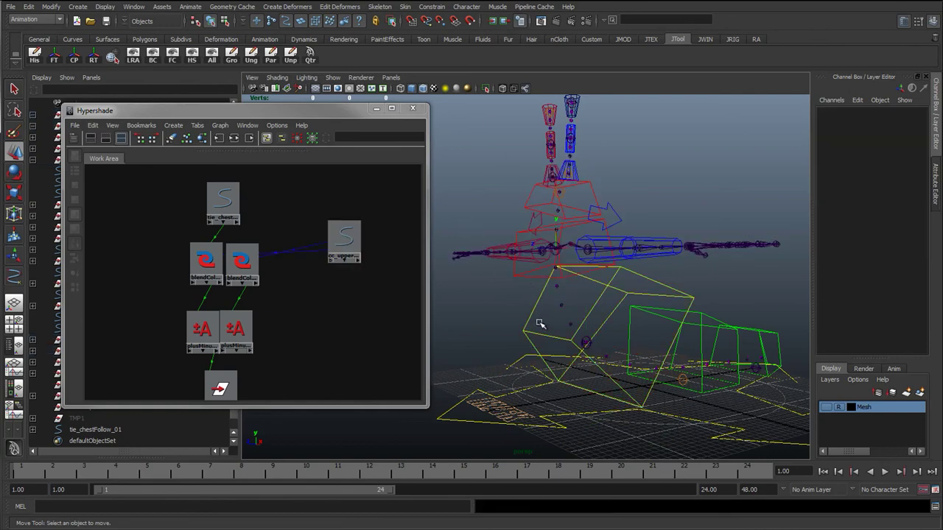
- Try rotating the chest control once more to check how the upper body follows, and undo the rotation
{"action": "left_click", "coordinate": [576, 324]}
{"action": "key", "text": "e"}
{"action": "left_click_drag", "start_coordinate": [582, 326], "coordinate": [550, 336]}
{"action": "key", "text": "ctrl+z"}
{"action": "key", "text": "w"}
{"action": "key", "text": "ctrl+z"}
- Examine the parent groups grp_cc_upperBodyFollow_01 and grp_cc_upperBodyRotOff_01 above the upper body control, comparing their pivots, and reselect the control
{"action": "left_click", "coordinate": [520, 272]}
{"action": "left_click", "coordinate": [518, 275]}
{"action": "key", "text": "Up"}
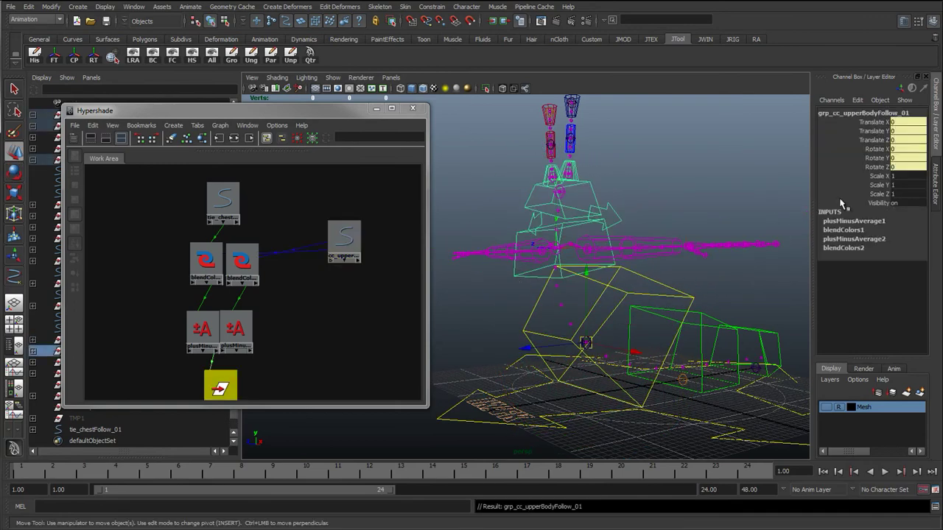
{"action": "key", "text": "Up"}
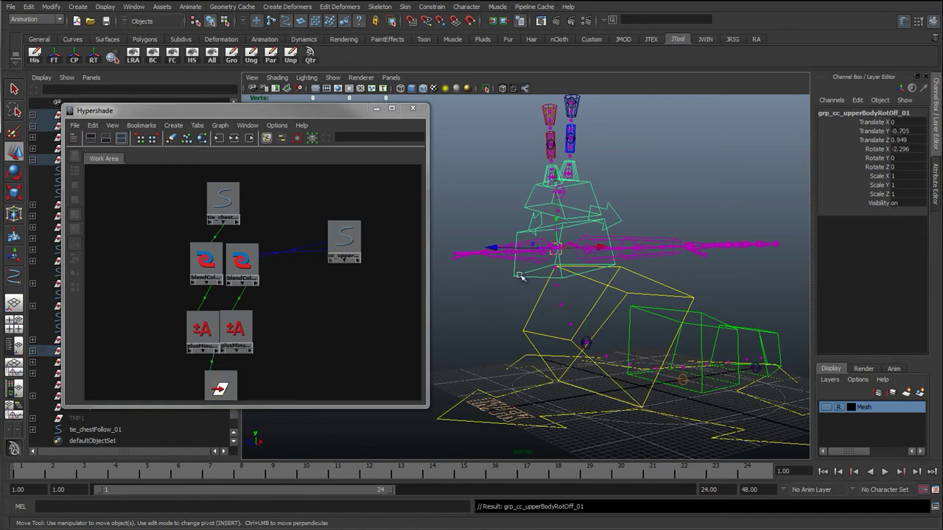
{"action": "key", "text": "Down"}
{"action": "key", "text": "Down"}
{"action": "key", "text": "Up"}
{"action": "key", "text": "Up"}
{"action": "key", "text": "Down"}
{"action": "key", "text": "Down"}
{"action": "key", "text": "Up"}
{"action": "key", "text": "Up"}
{"action": "left_click", "coordinate": [536, 279]}
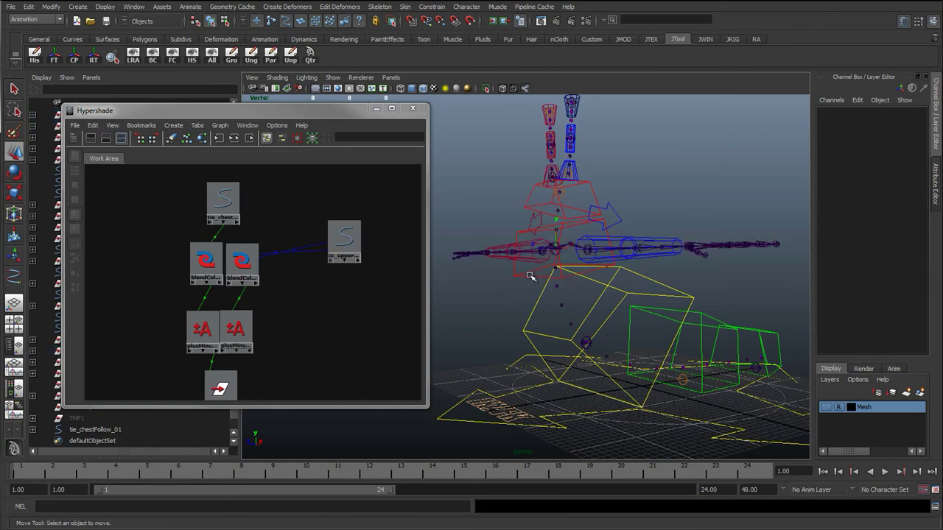
{"action": "left_click", "coordinate": [537, 269]}
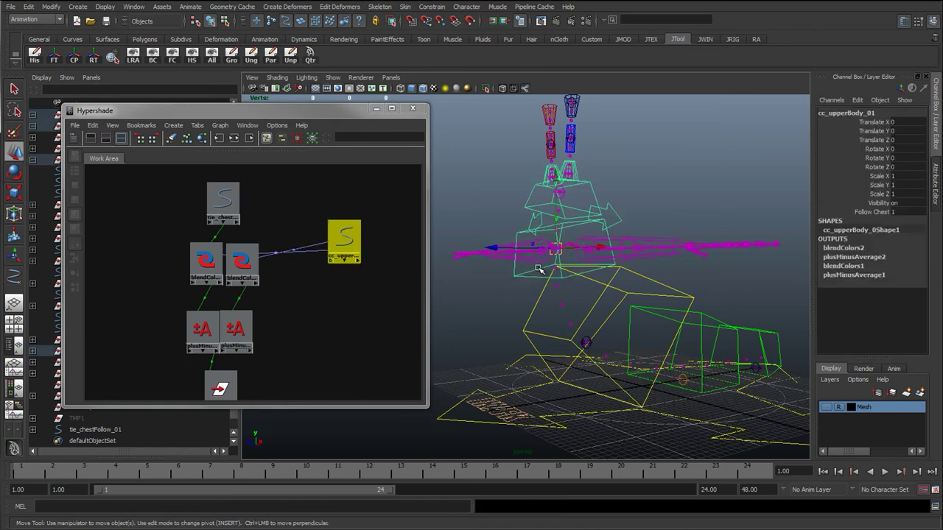
- Inspect the chest control and its position relative to the upper body from several angles, and clear the selection
{"action": "left_click", "coordinate": [537, 312]}
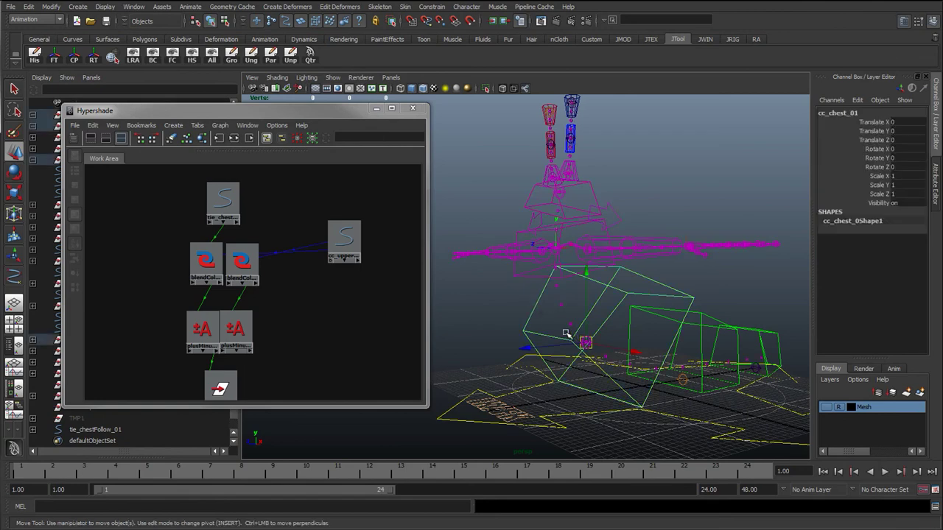
{"action": "left_click_drag", "start_coordinate": [642, 327], "coordinate": [665, 340], "text": "alt"}
{"action": "left_click_drag", "start_coordinate": [629, 261], "coordinate": [548, 324], "text": "alt"}
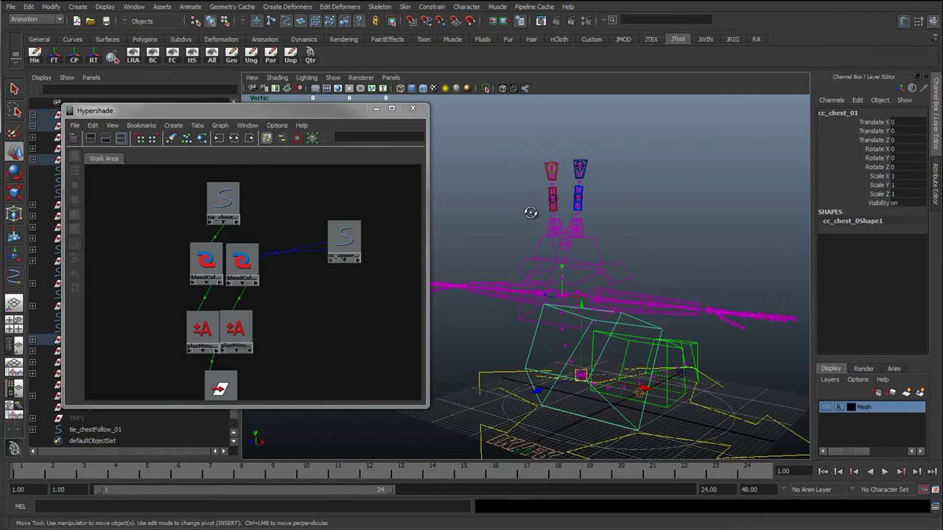
{"action": "left_click_drag", "start_coordinate": [524, 213], "coordinate": [546, 229], "text": "alt"}
{"action": "left_click", "coordinate": [529, 160]}
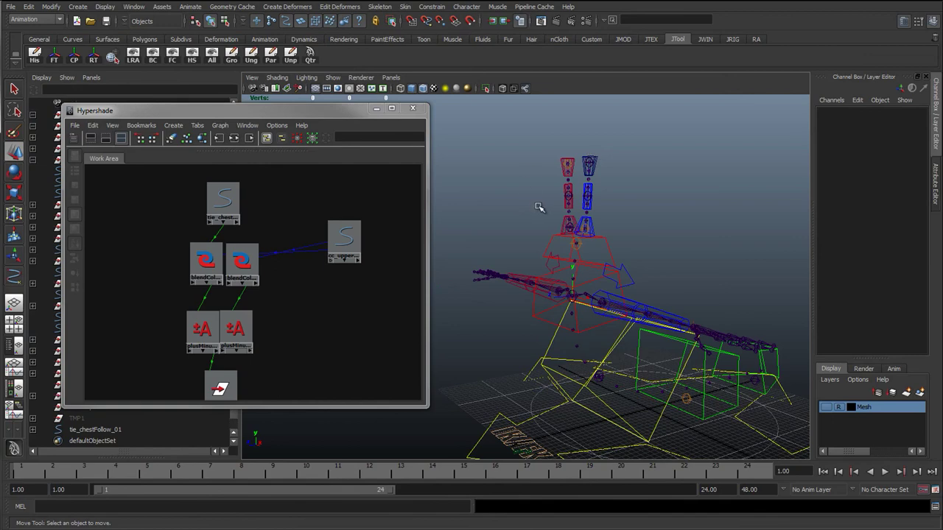